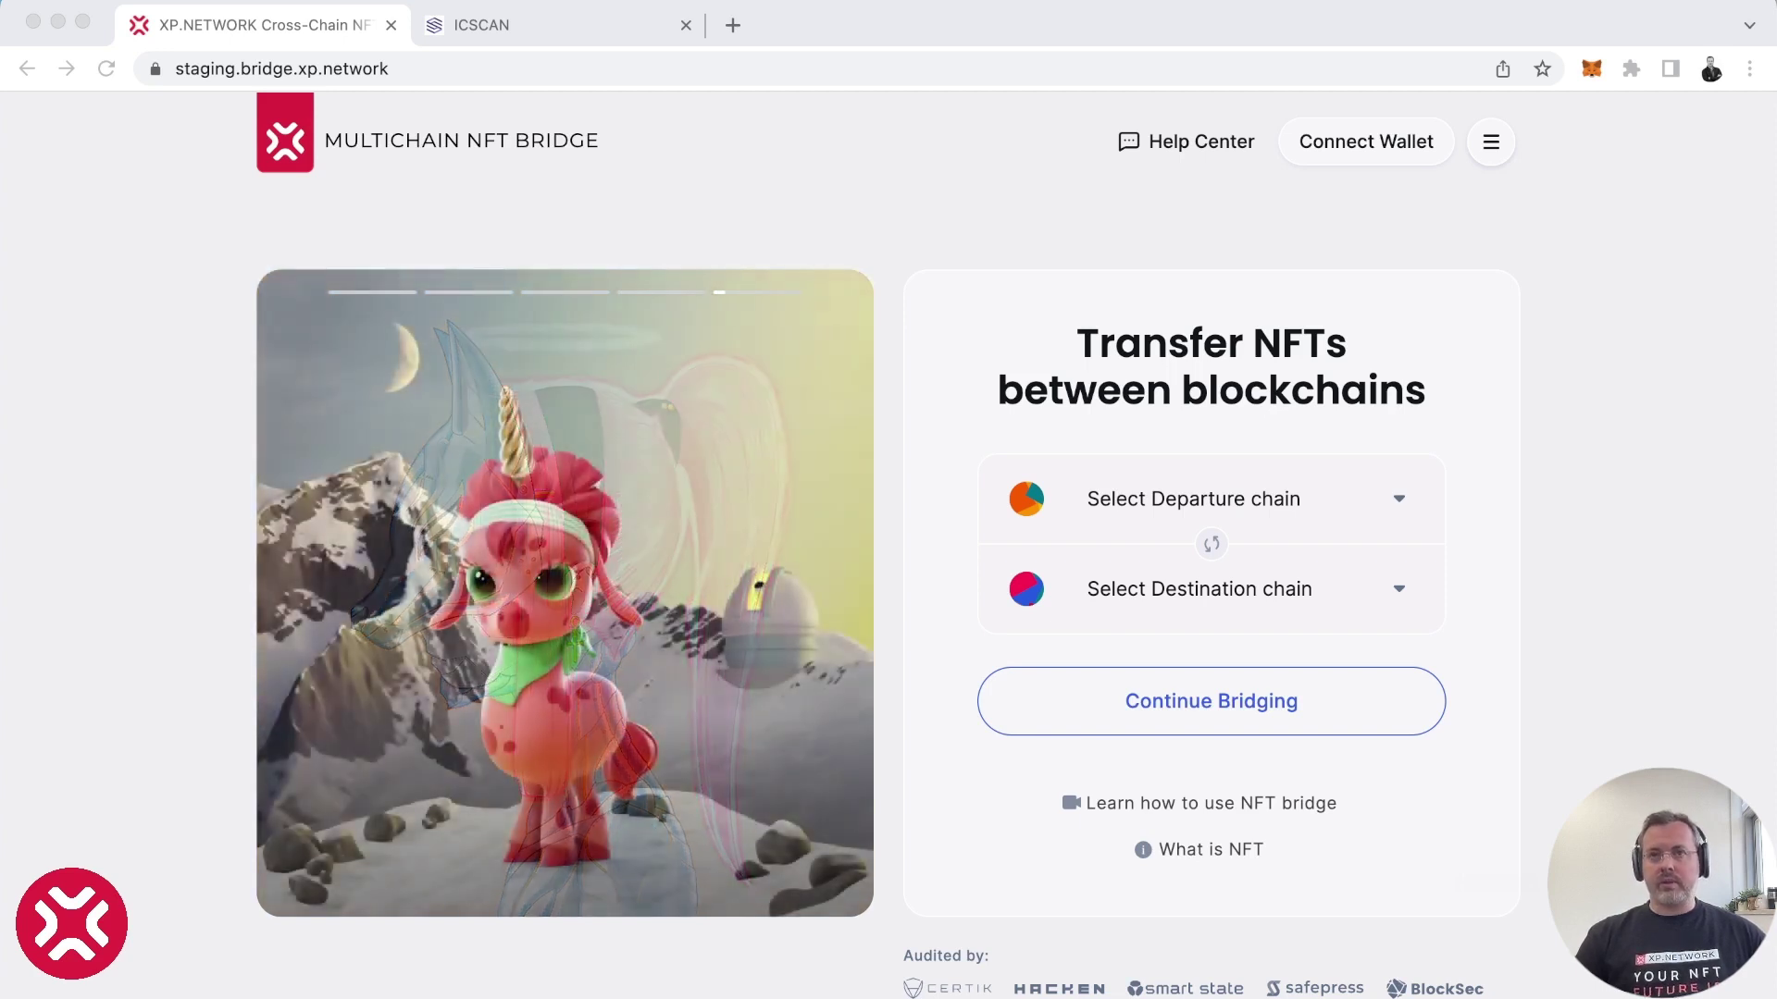
Set Moonbeam as the departure chain and ICP as the destination chain for the NFT transfer.
{"action": "left_click", "coordinate": [1496, 585]}
{"action": "left_click", "coordinate": [1279, 511]}
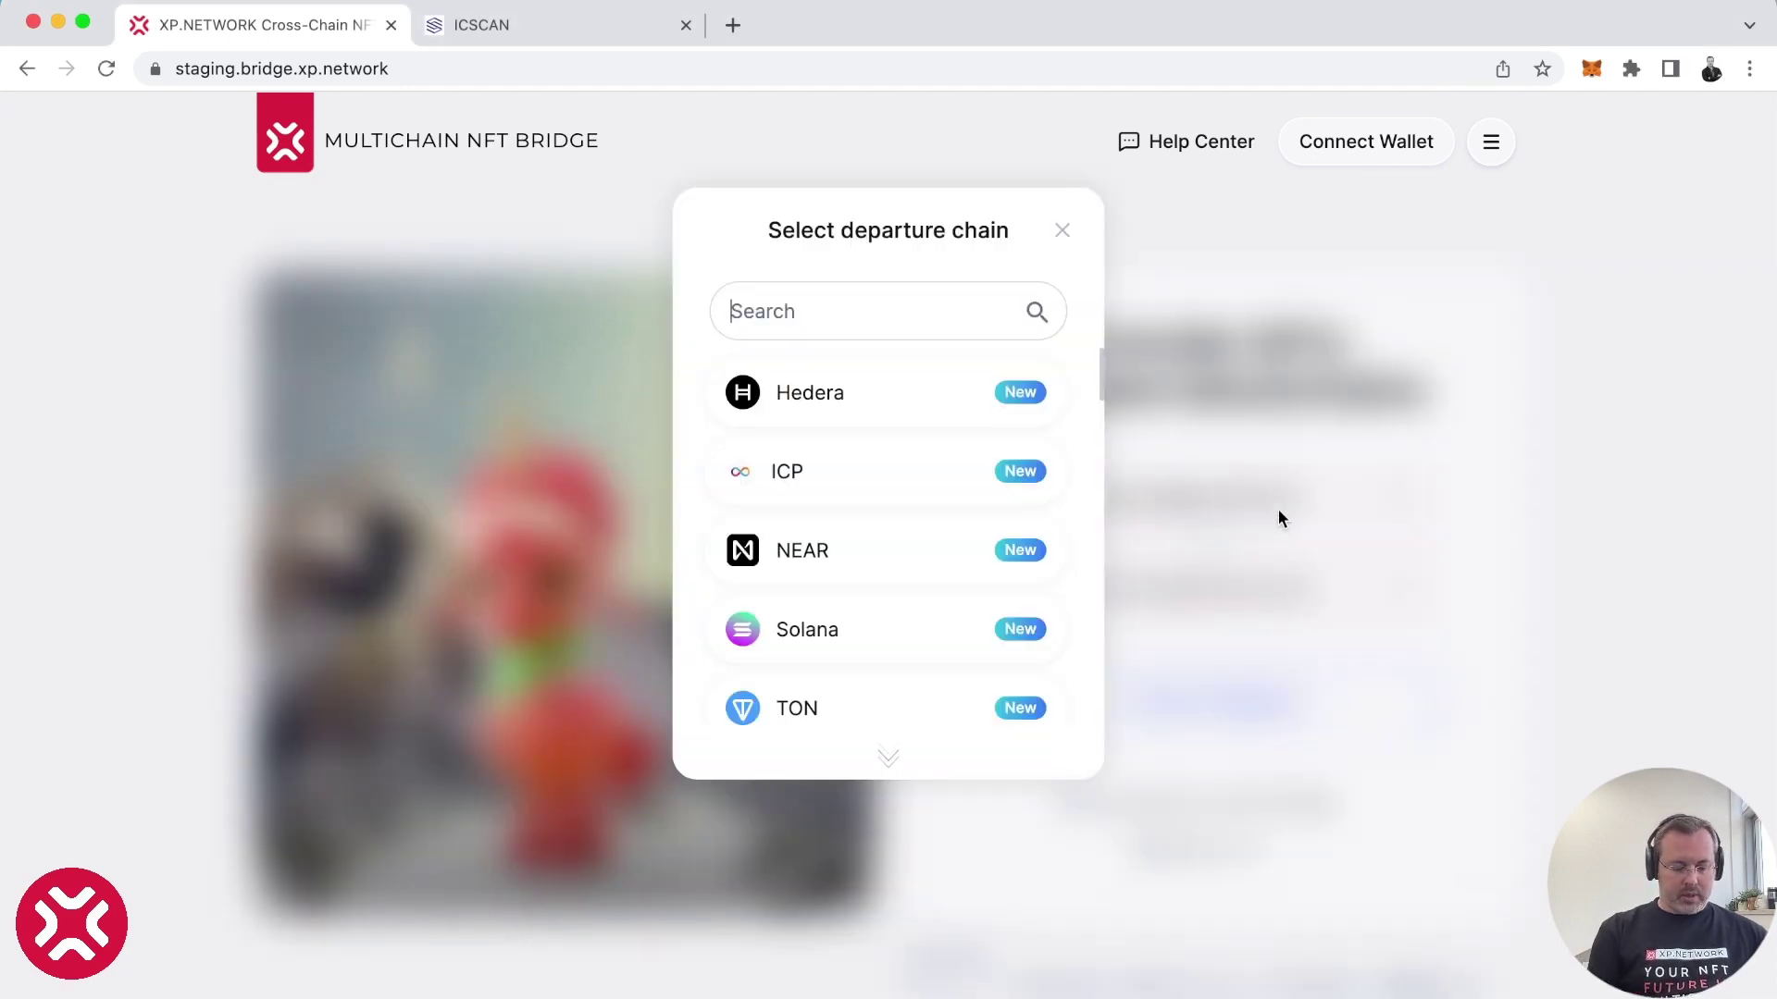
{"action": "type", "text": "M"}
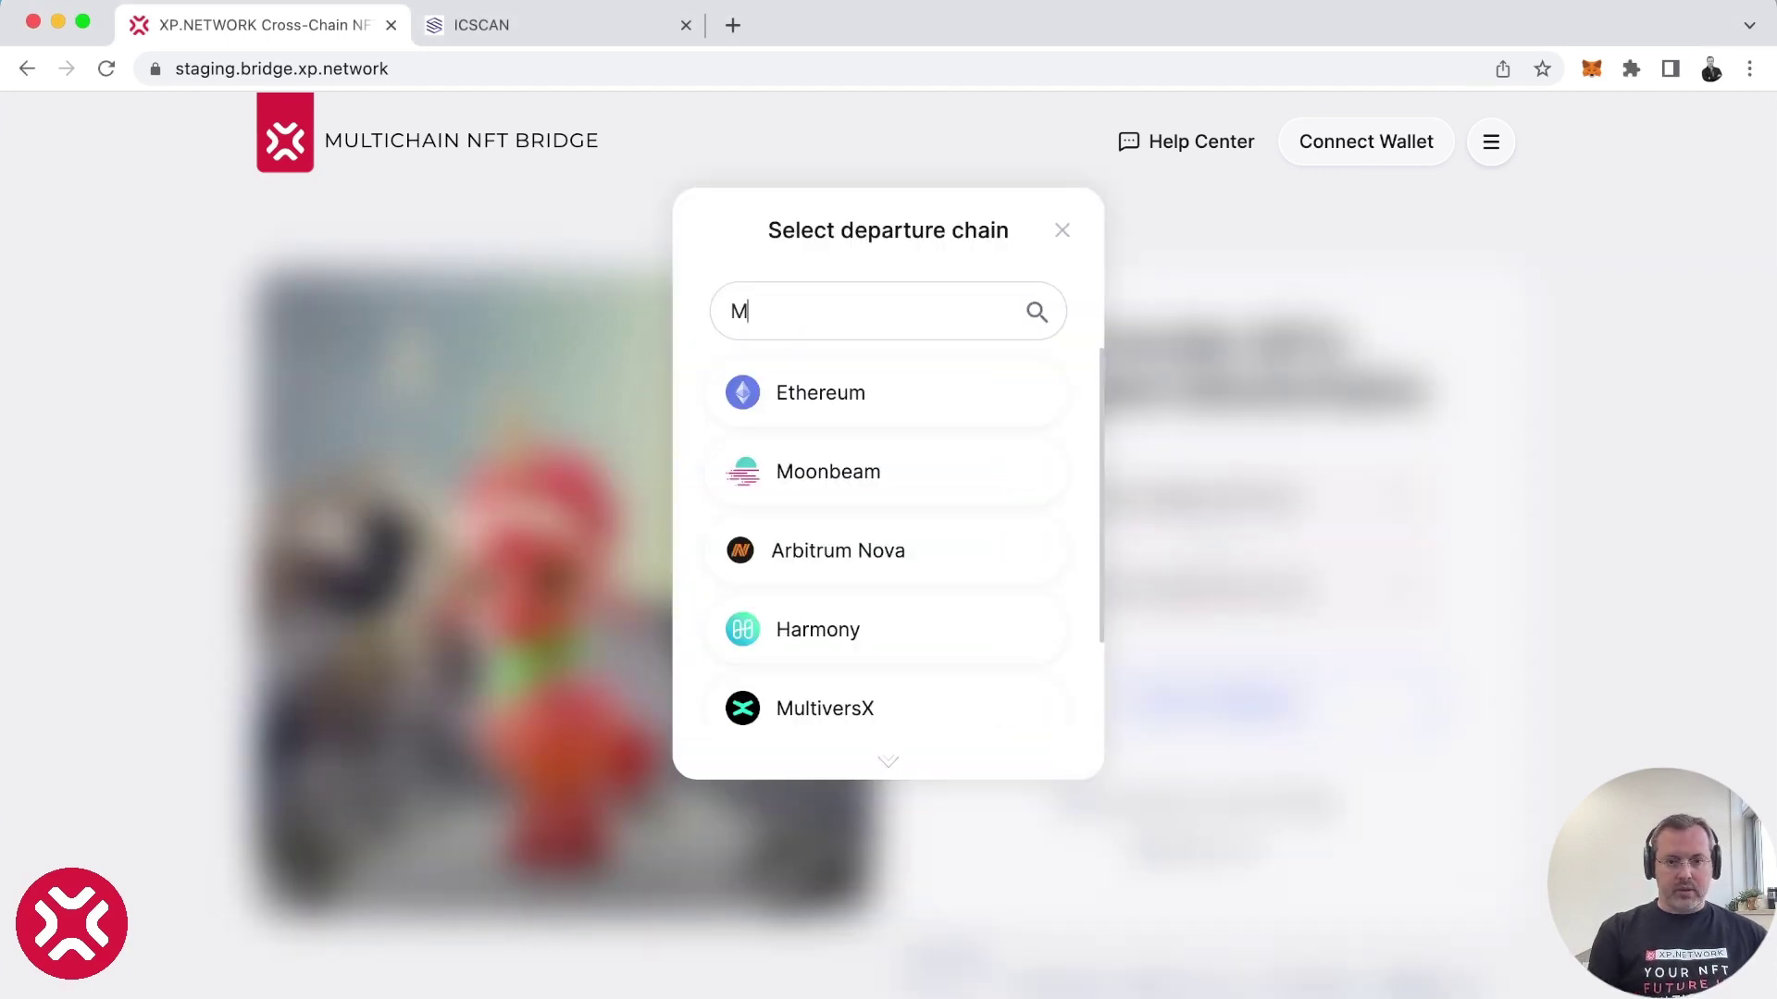
{"action": "left_click", "coordinate": [920, 483]}
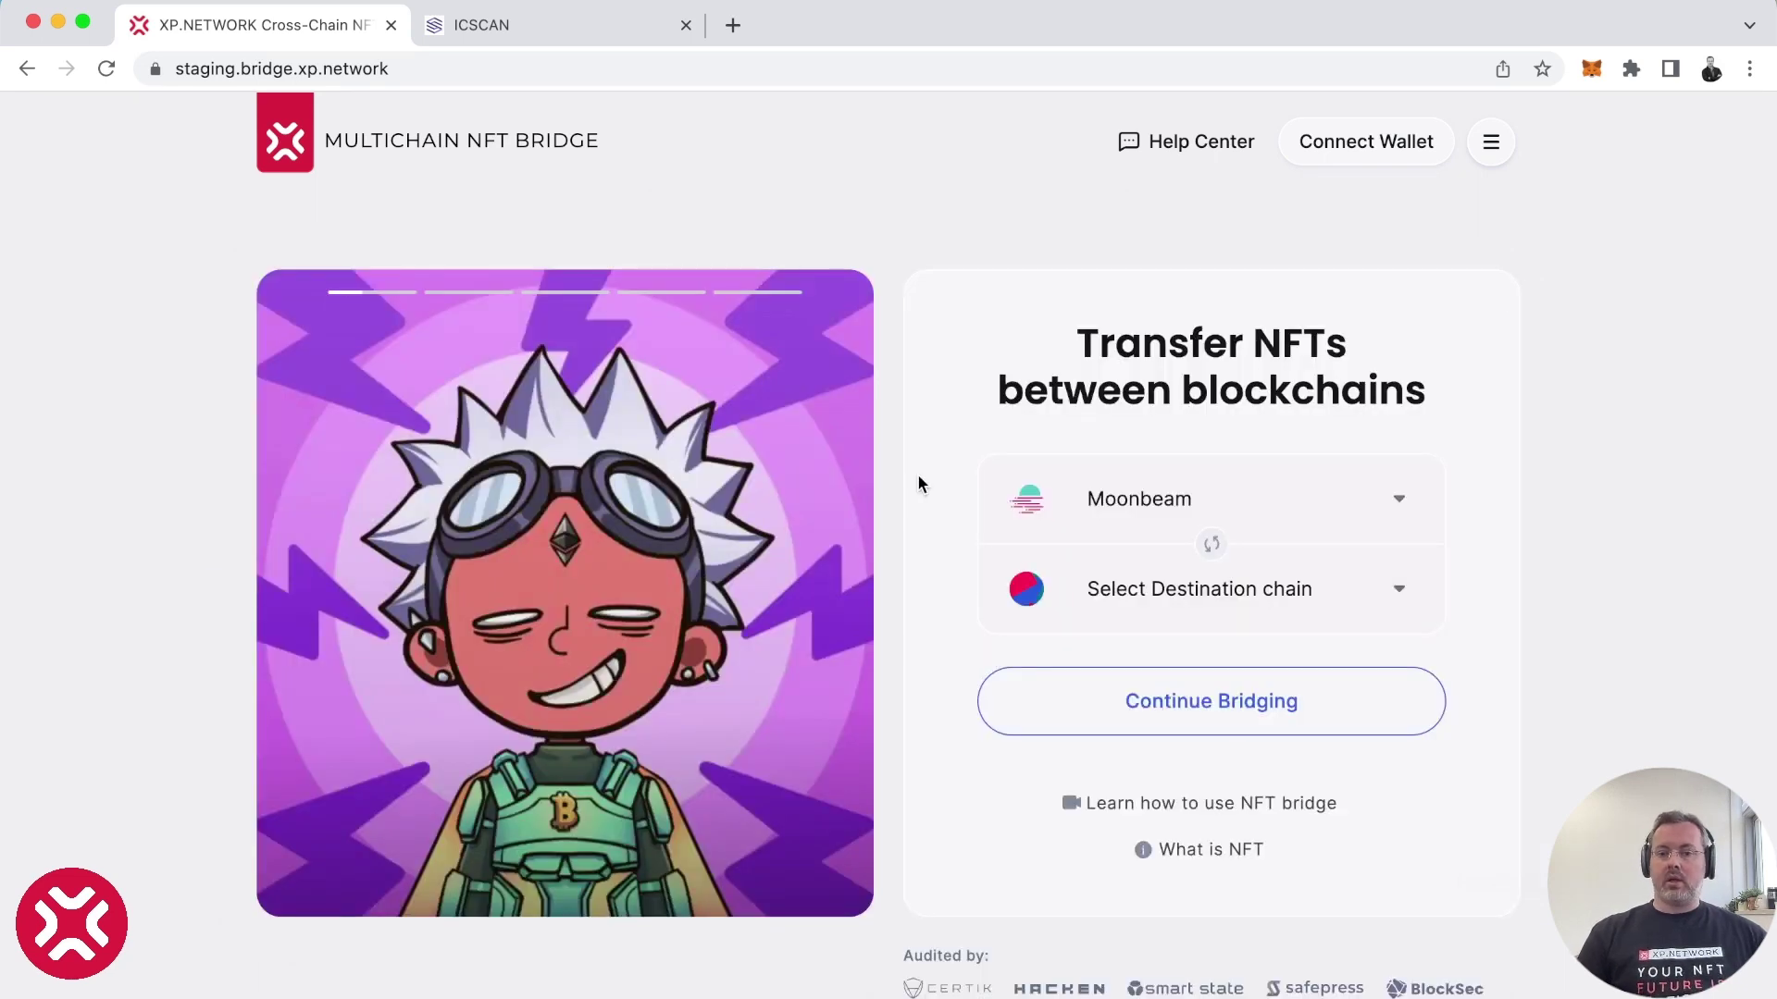
{"action": "left_click", "coordinate": [1168, 609]}
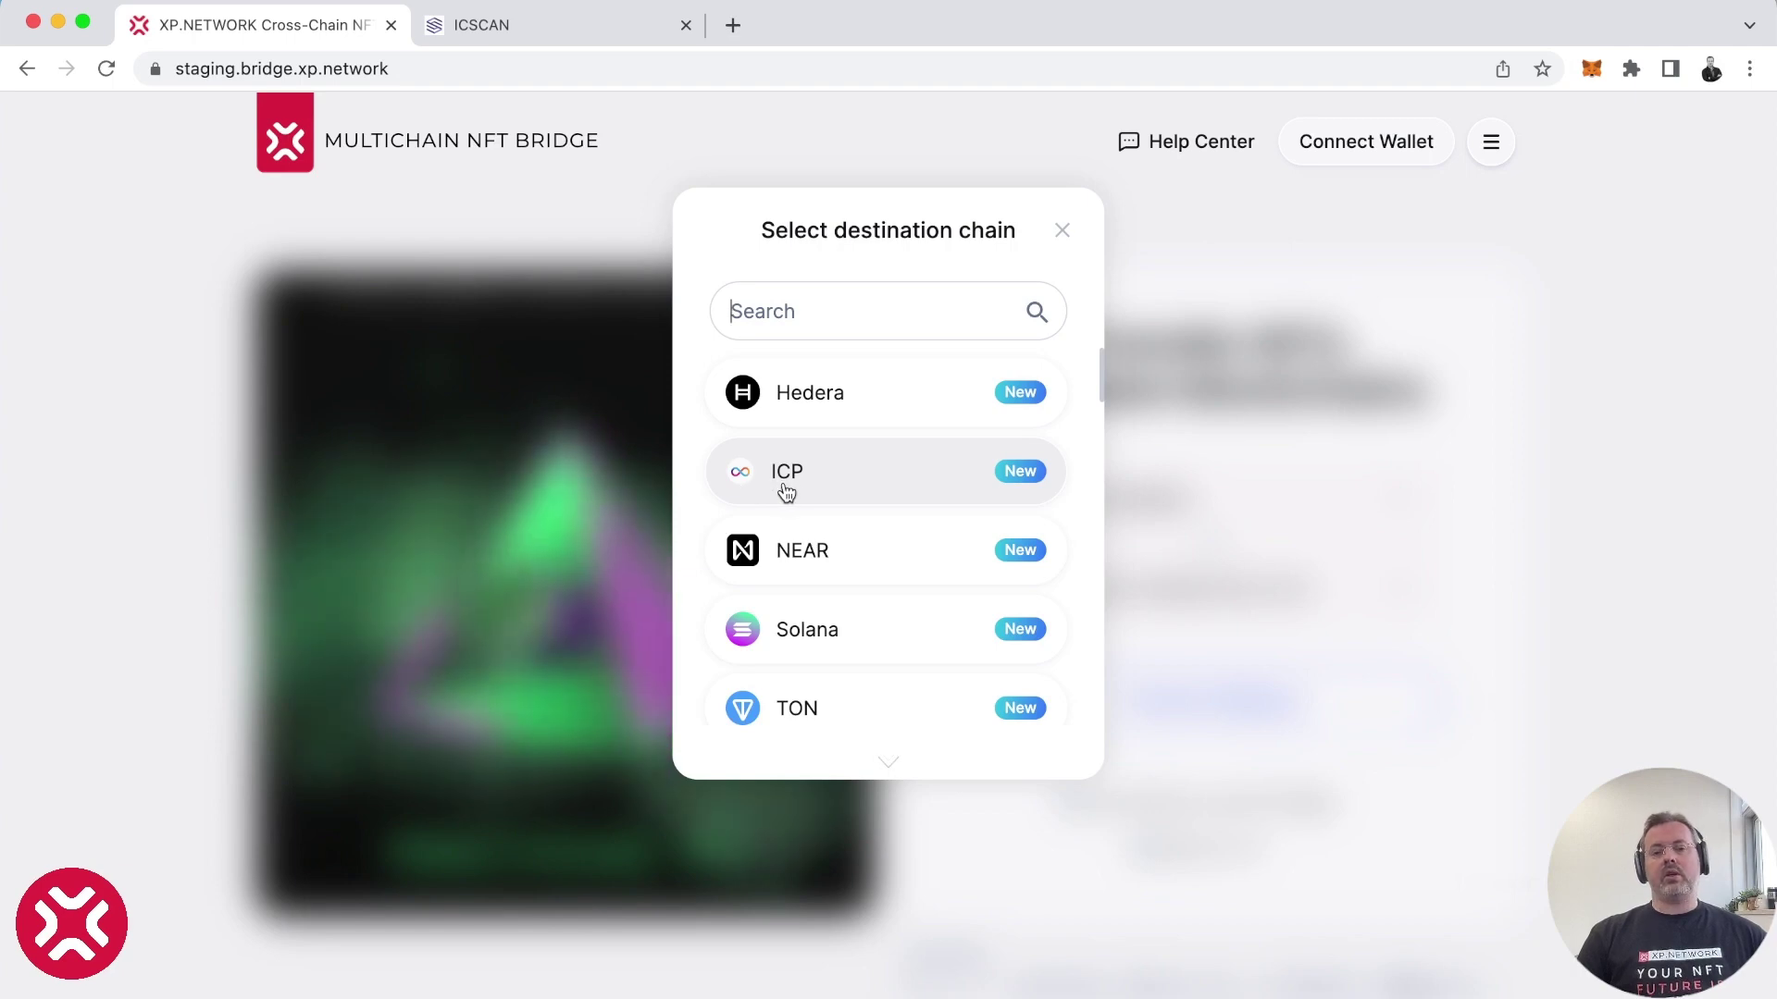
{"action": "left_click", "coordinate": [871, 482]}
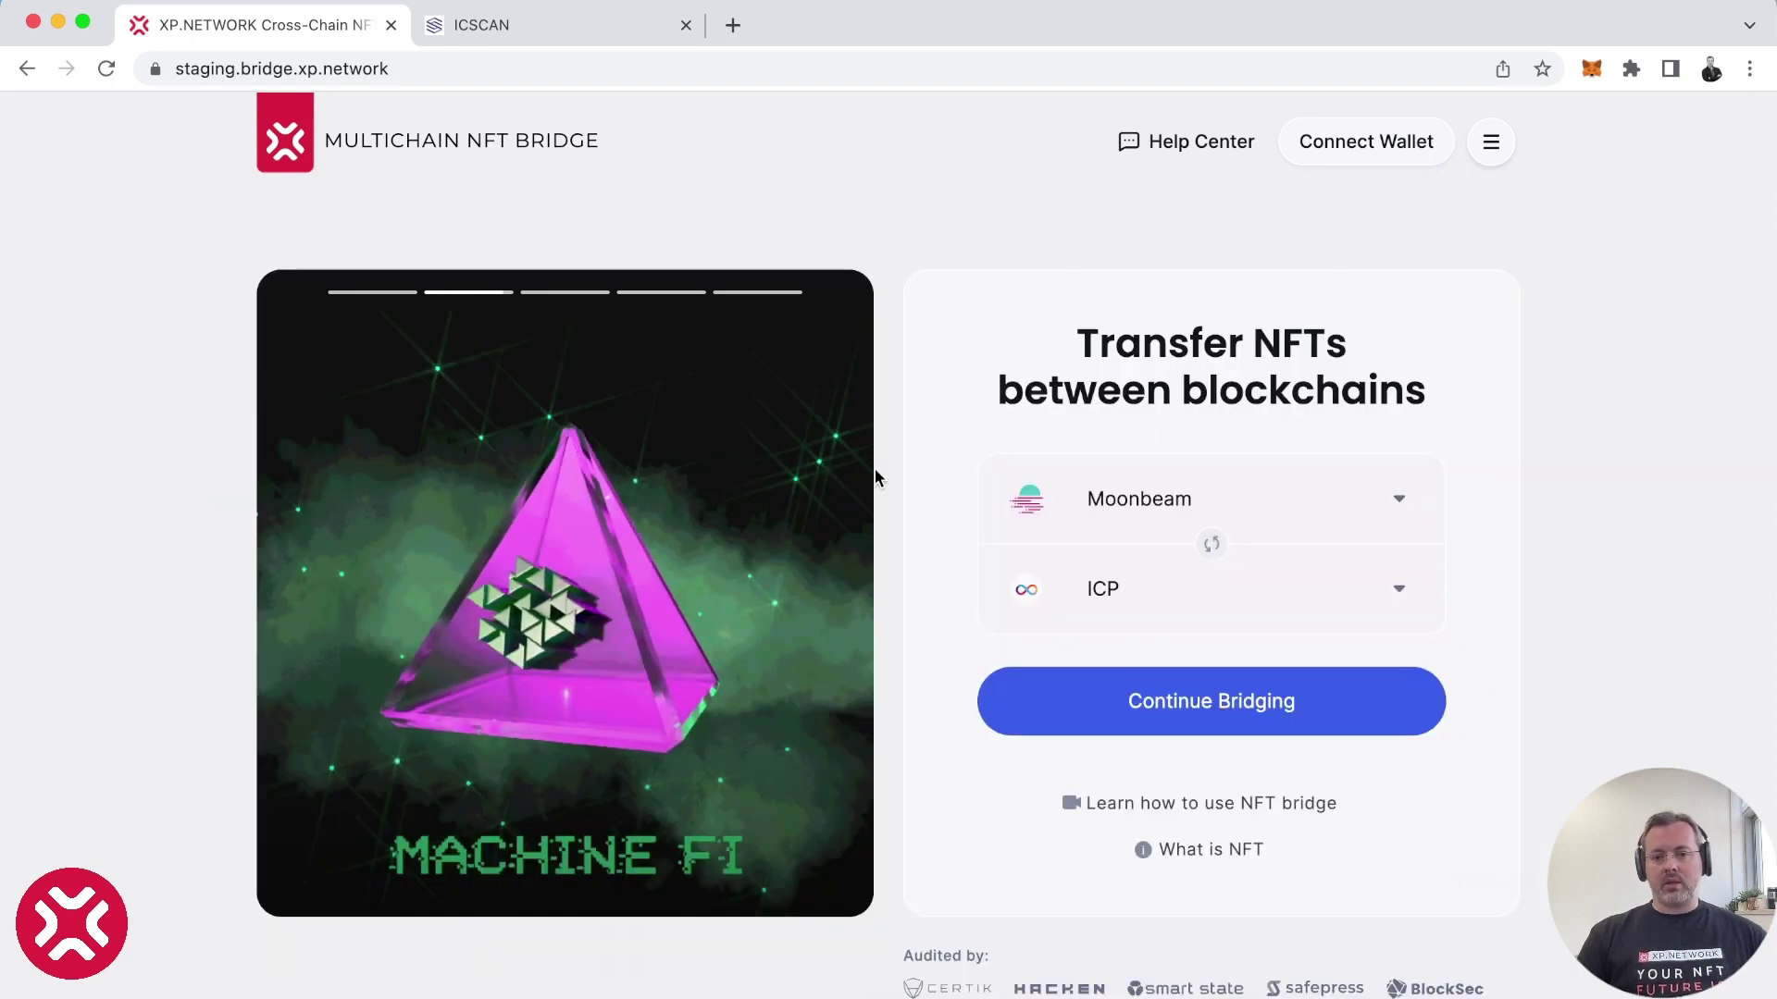
Continue bridging by connecting the MetaMask wallet, and check the wallet's GLMR balance.
{"action": "left_click", "coordinate": [1359, 706]}
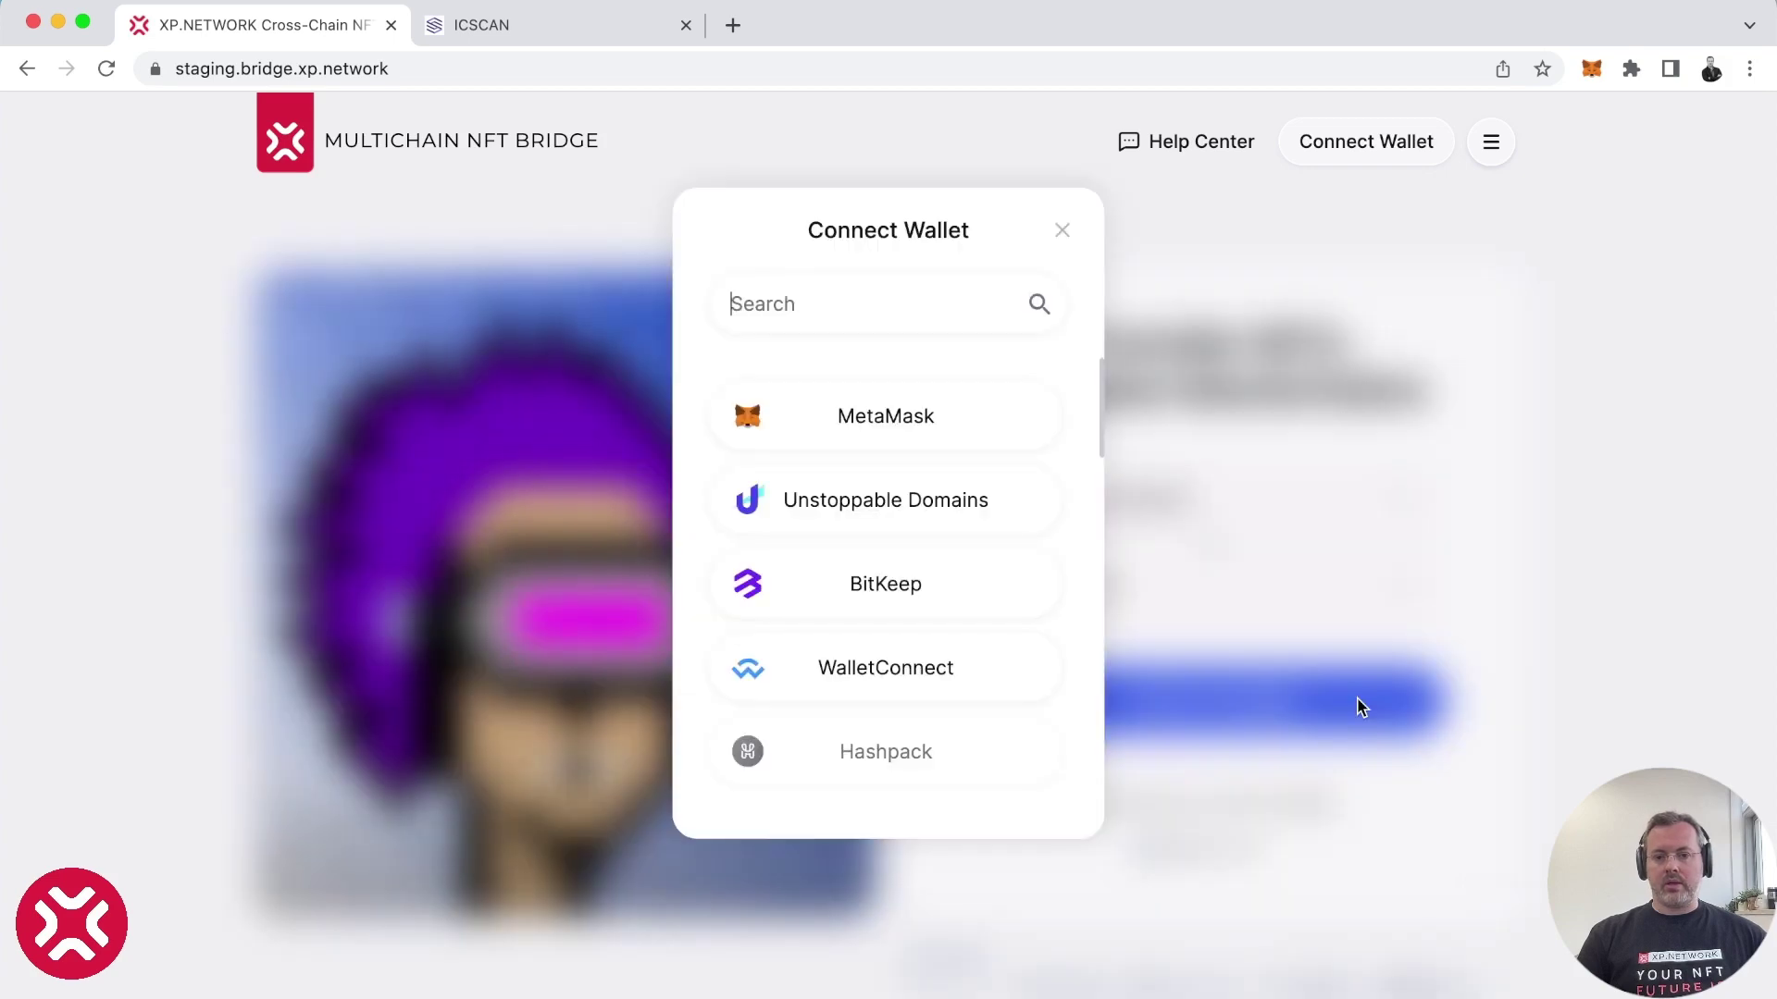
{"action": "left_click", "coordinate": [960, 429]}
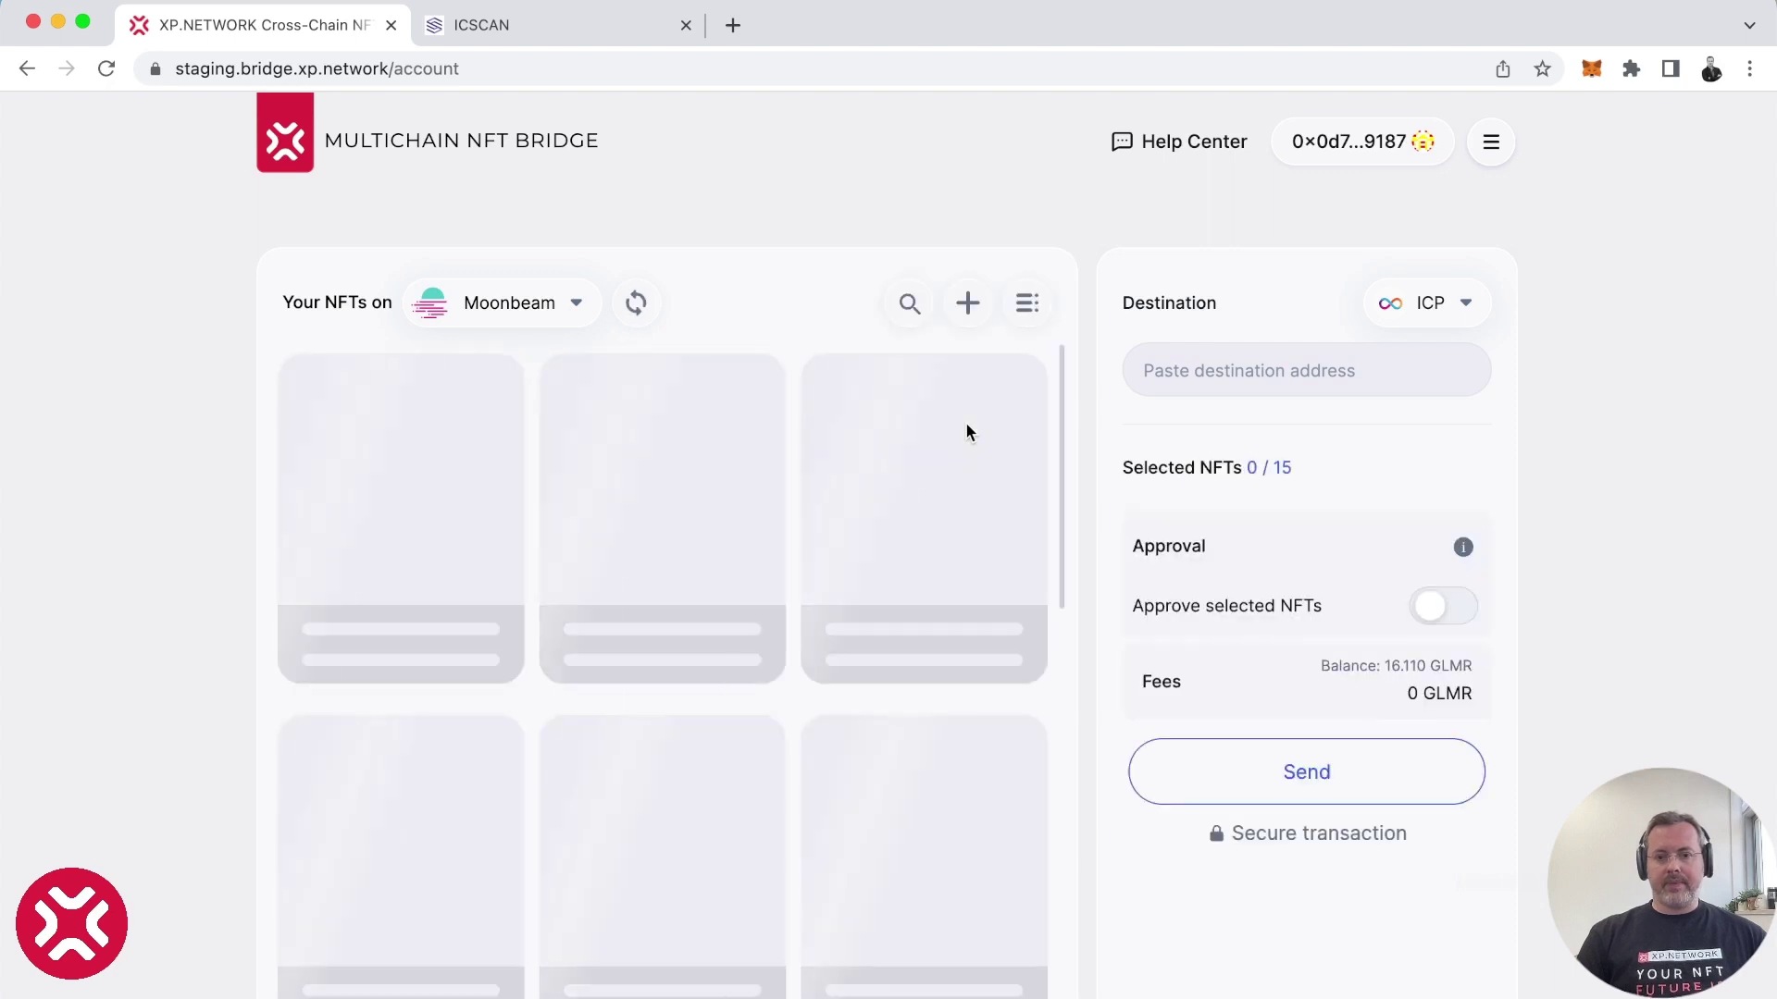
{"action": "left_click", "coordinate": [1591, 71]}
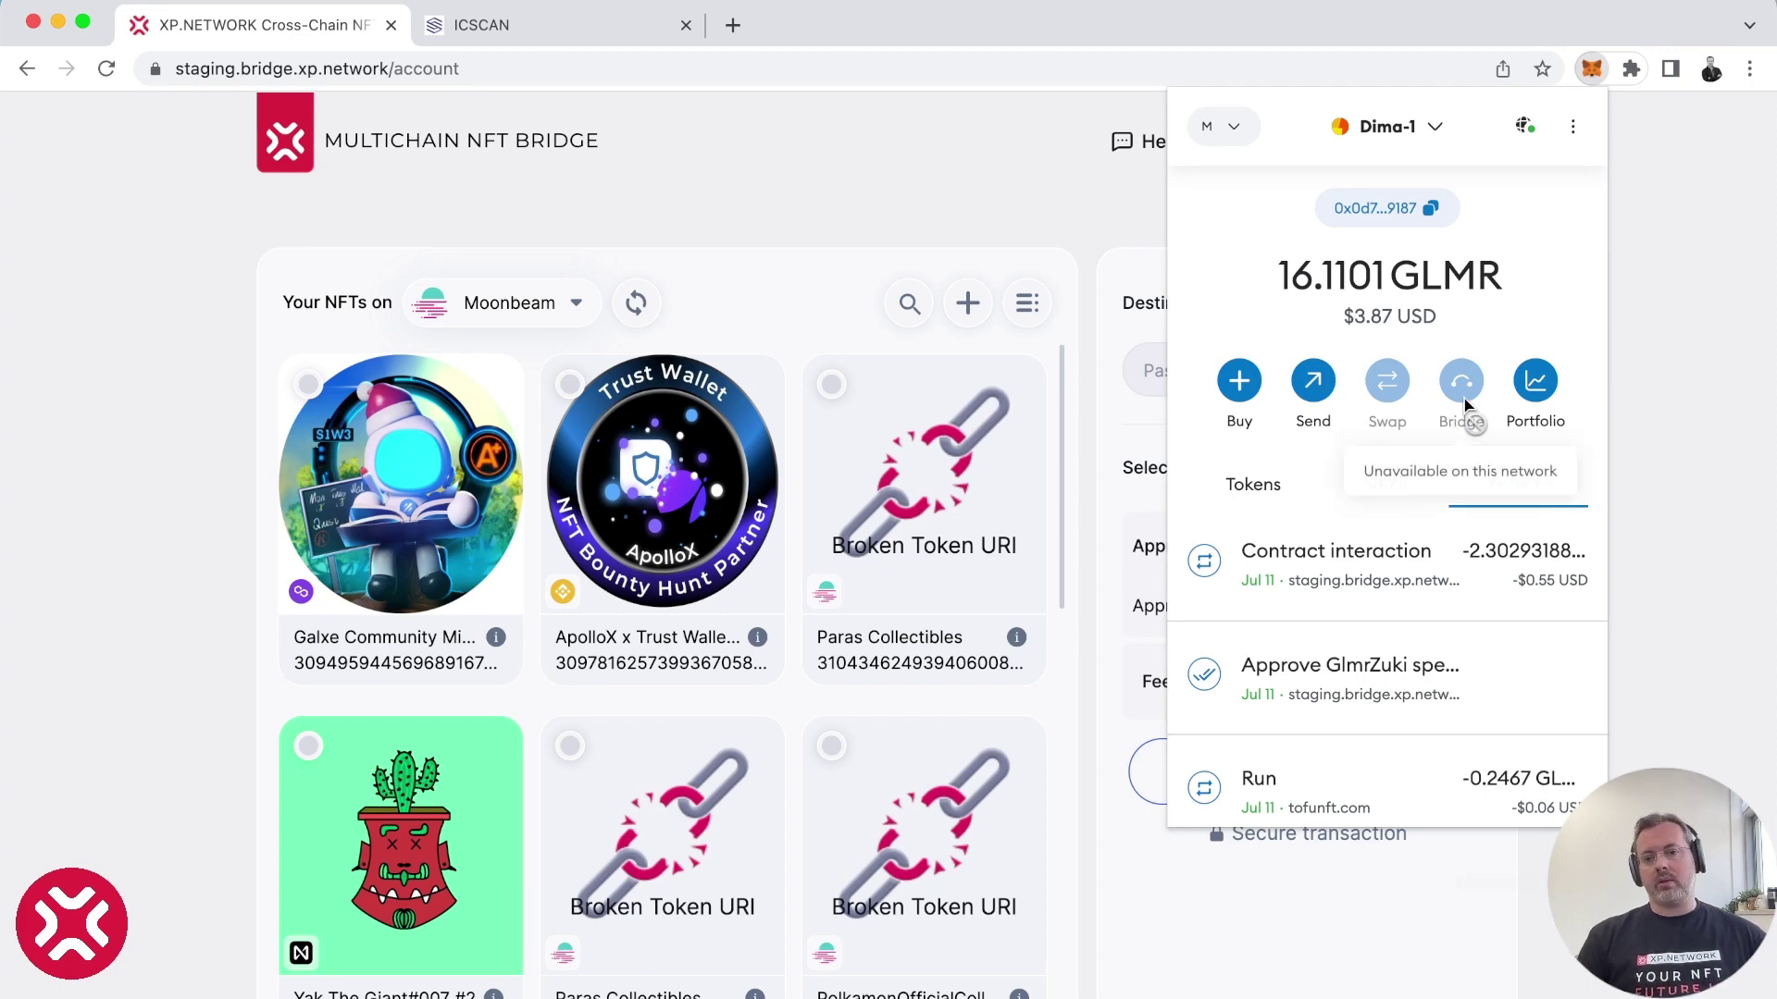
{"action": "left_click", "coordinate": [902, 193]}
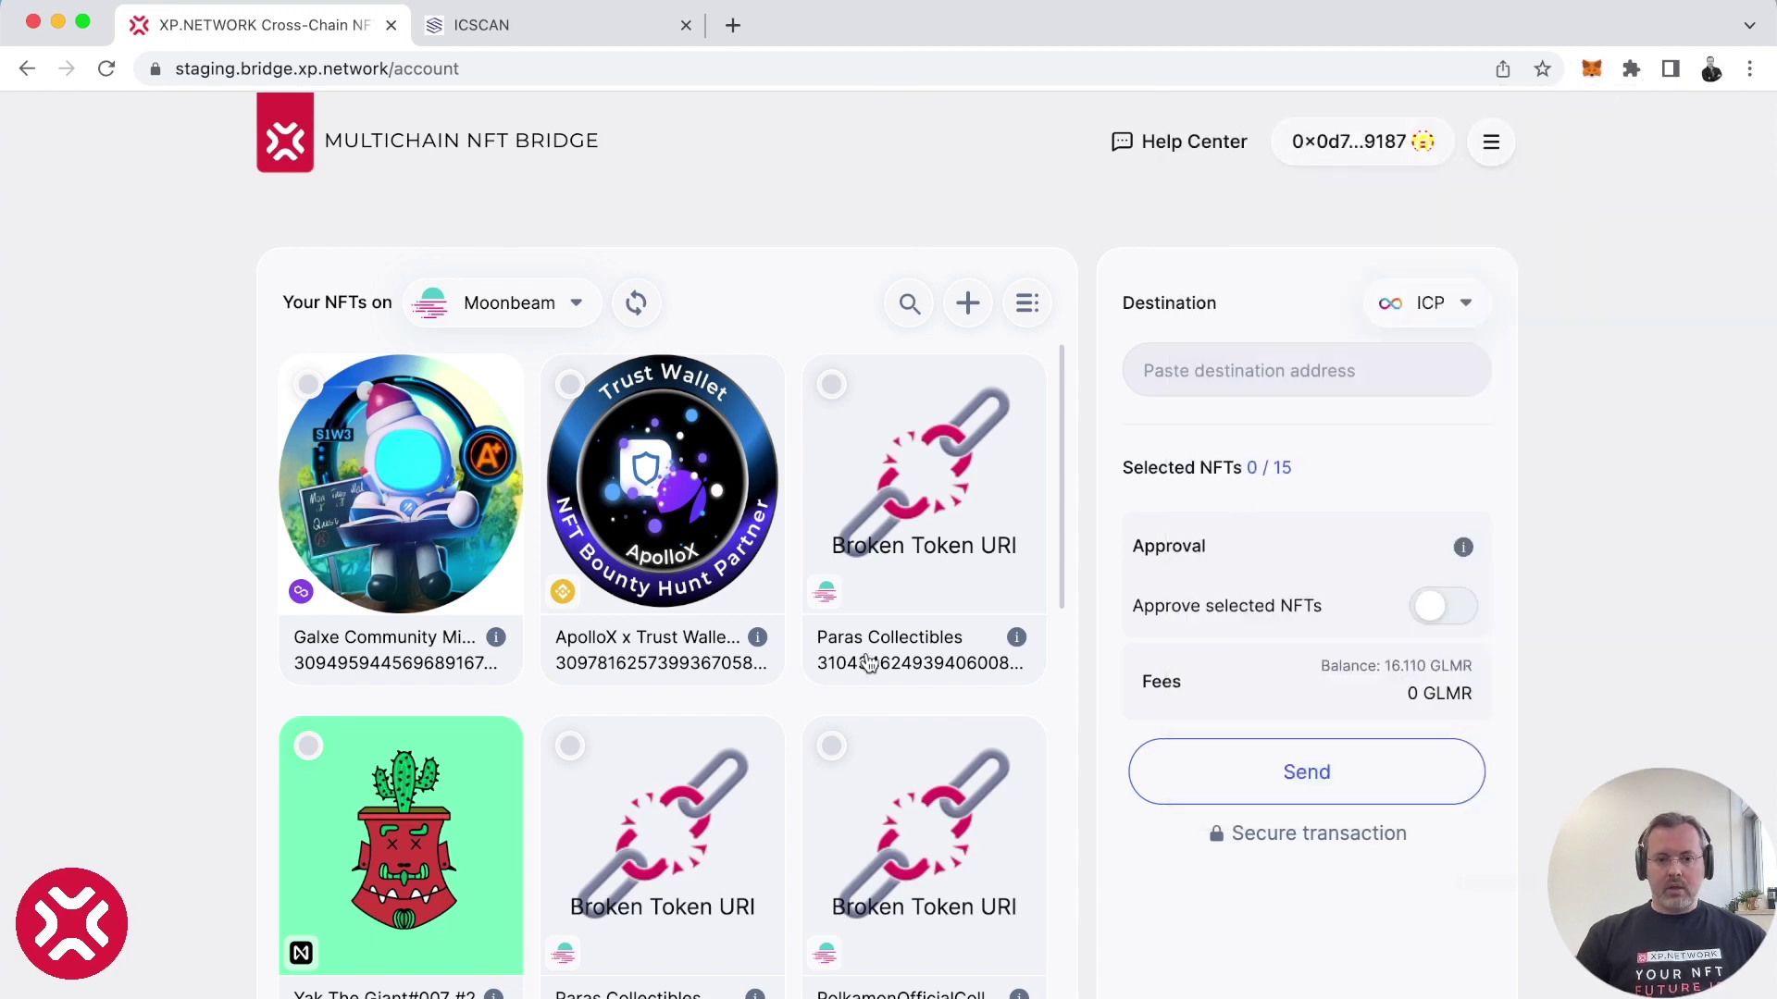
Look through the NFTs held on Moonbeam and select MoonbeamZuki #9686 for the transfer.
{"action": "scroll", "coordinate": [868, 658], "scroll_direction": "down", "scroll_amount": 10}
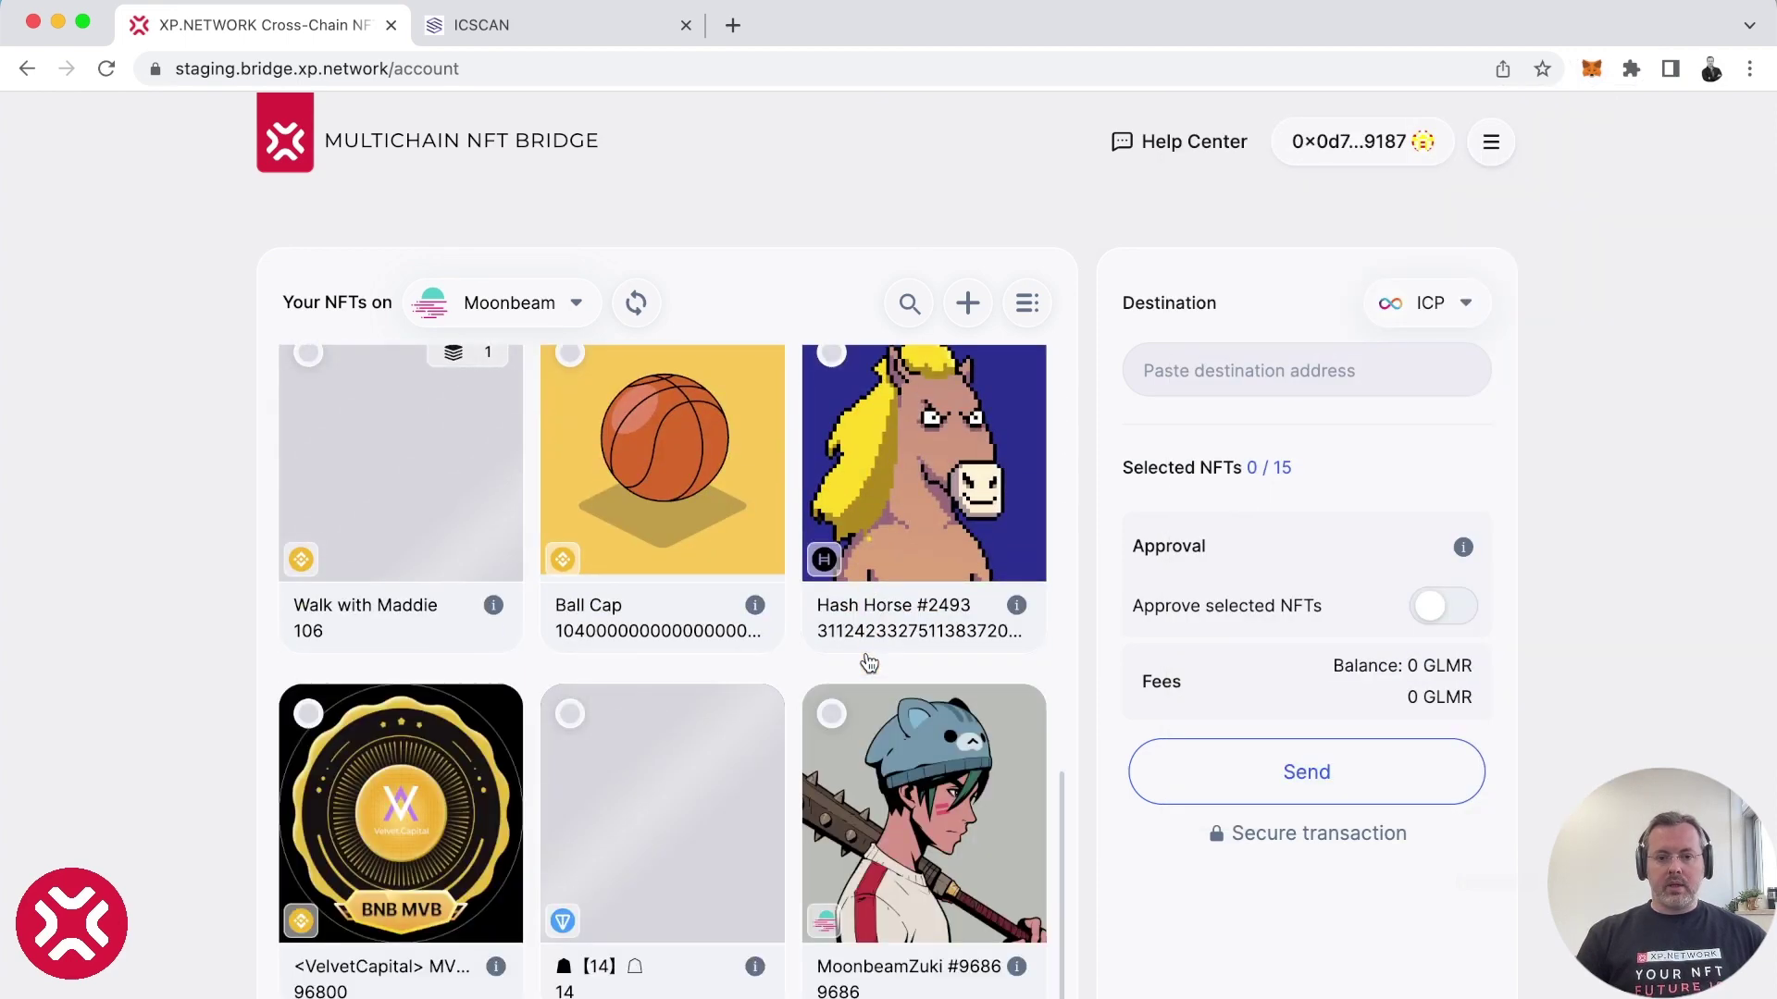
{"action": "scroll", "coordinate": [868, 661], "scroll_direction": "down", "scroll_amount": 1}
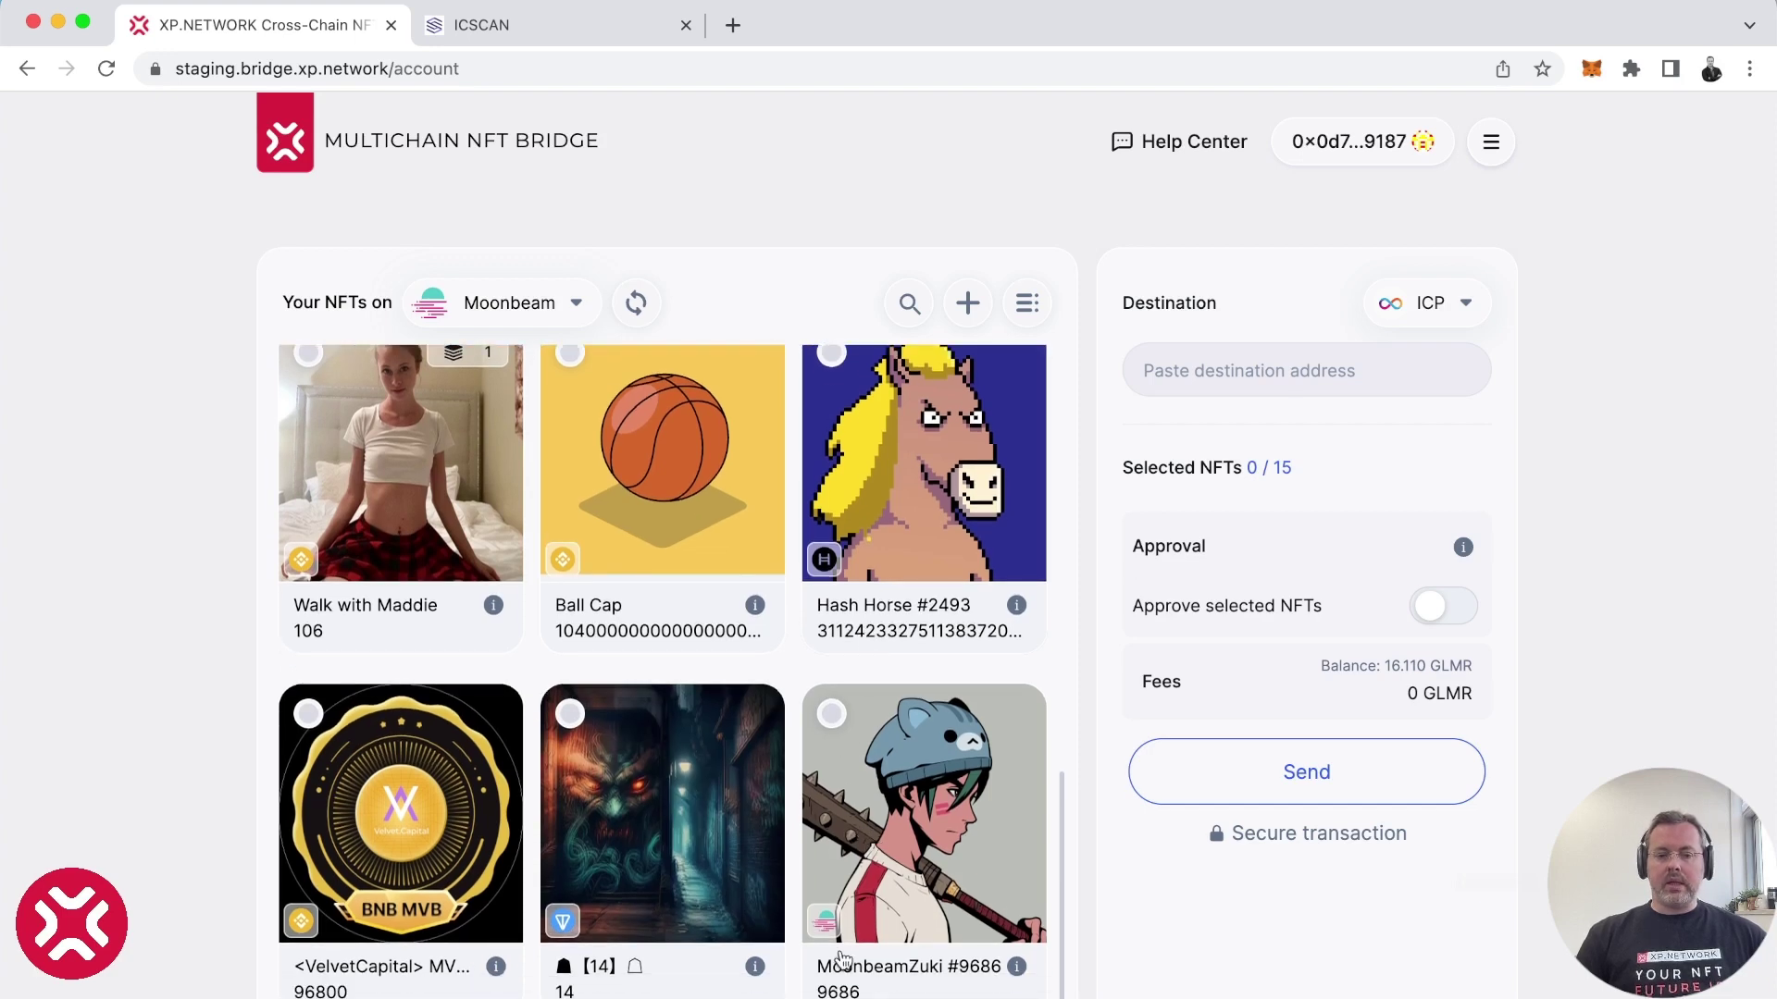
{"action": "scroll", "coordinate": [758, 580], "scroll_direction": "up", "scroll_amount": 3}
{"action": "scroll", "coordinate": [758, 580], "scroll_direction": "up", "scroll_amount": 10}
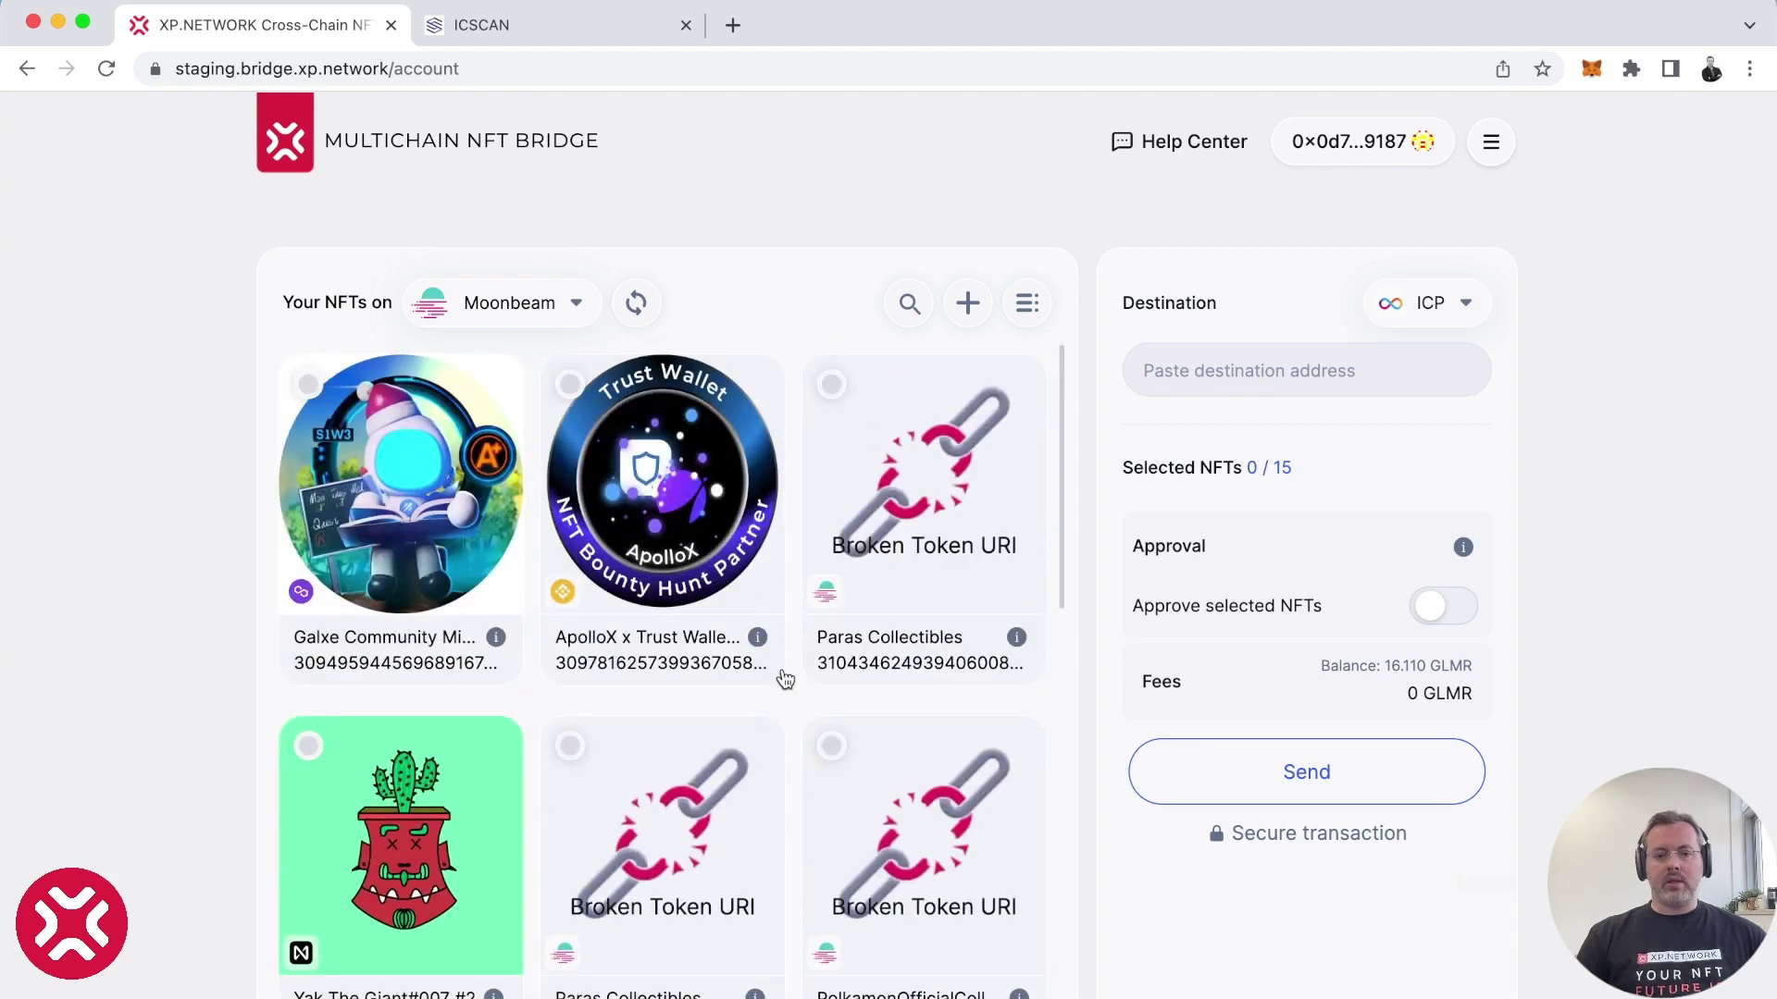
{"action": "scroll", "coordinate": [785, 680], "scroll_direction": "down", "scroll_amount": 2}
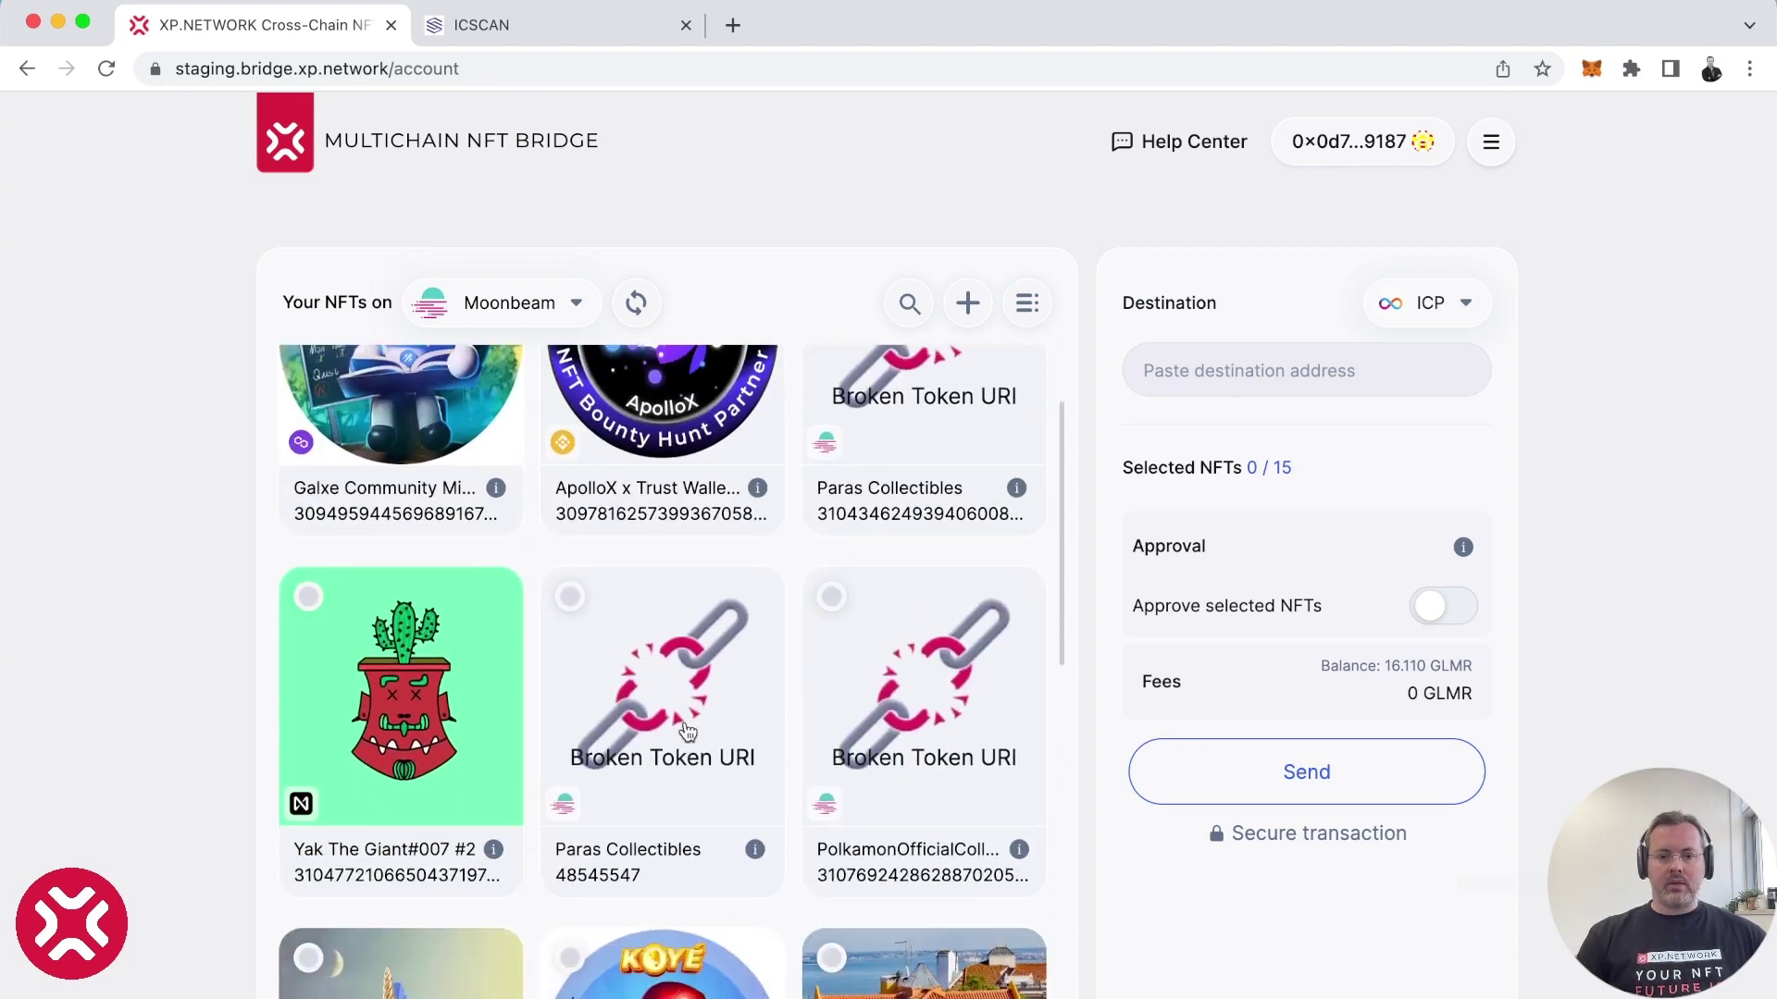
{"action": "scroll", "coordinate": [984, 666], "scroll_direction": "up", "scroll_amount": 2}
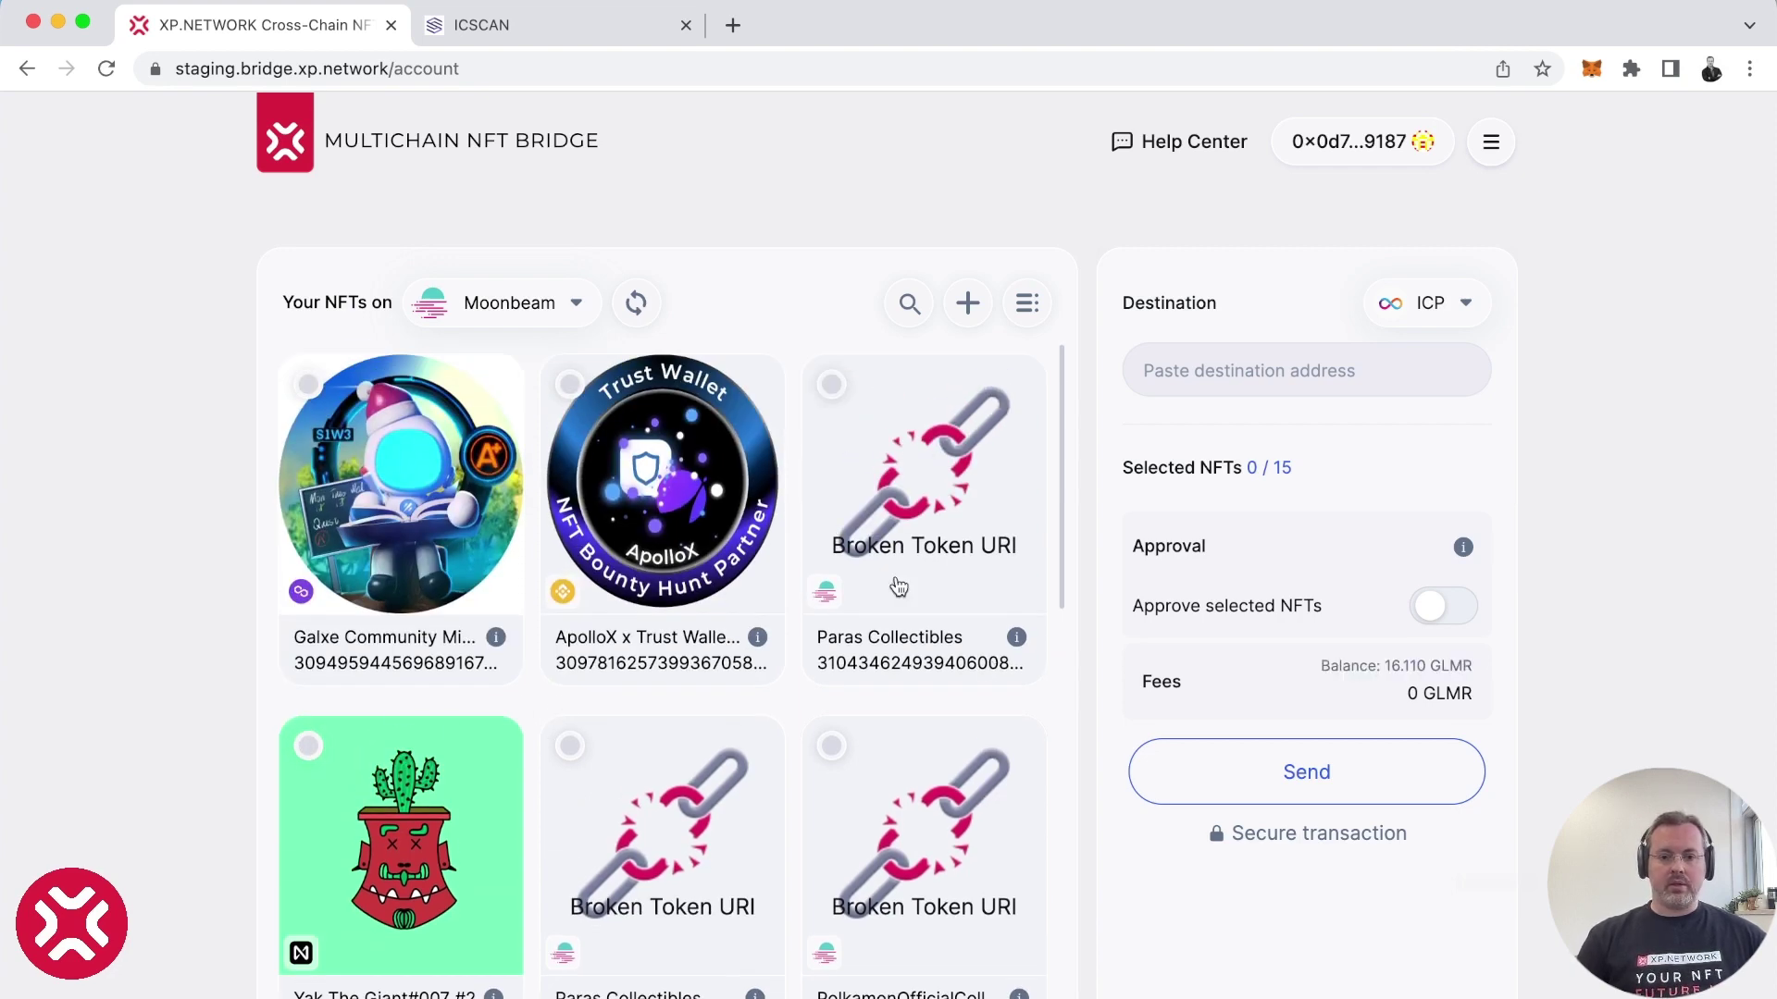
{"action": "scroll", "coordinate": [894, 676], "scroll_direction": "down", "scroll_amount": 3}
{"action": "scroll", "coordinate": [896, 680], "scroll_direction": "down", "scroll_amount": 6}
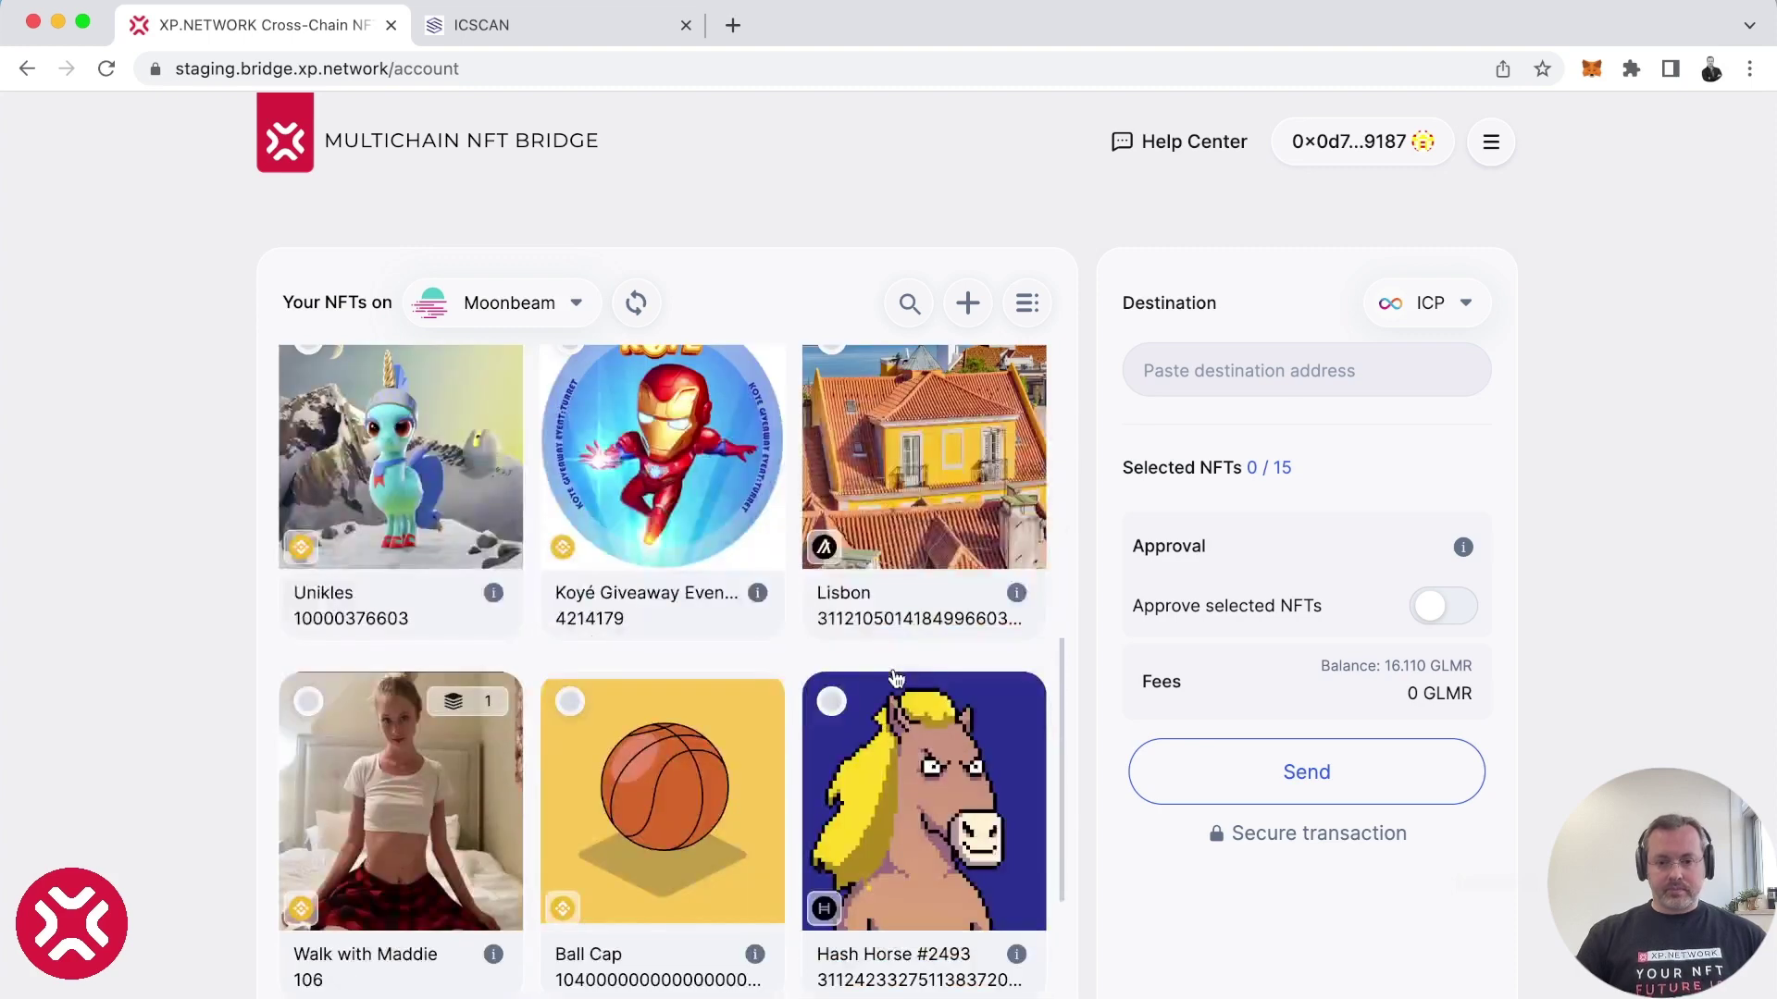
{"action": "scroll", "coordinate": [896, 680], "scroll_direction": "down", "scroll_amount": 4}
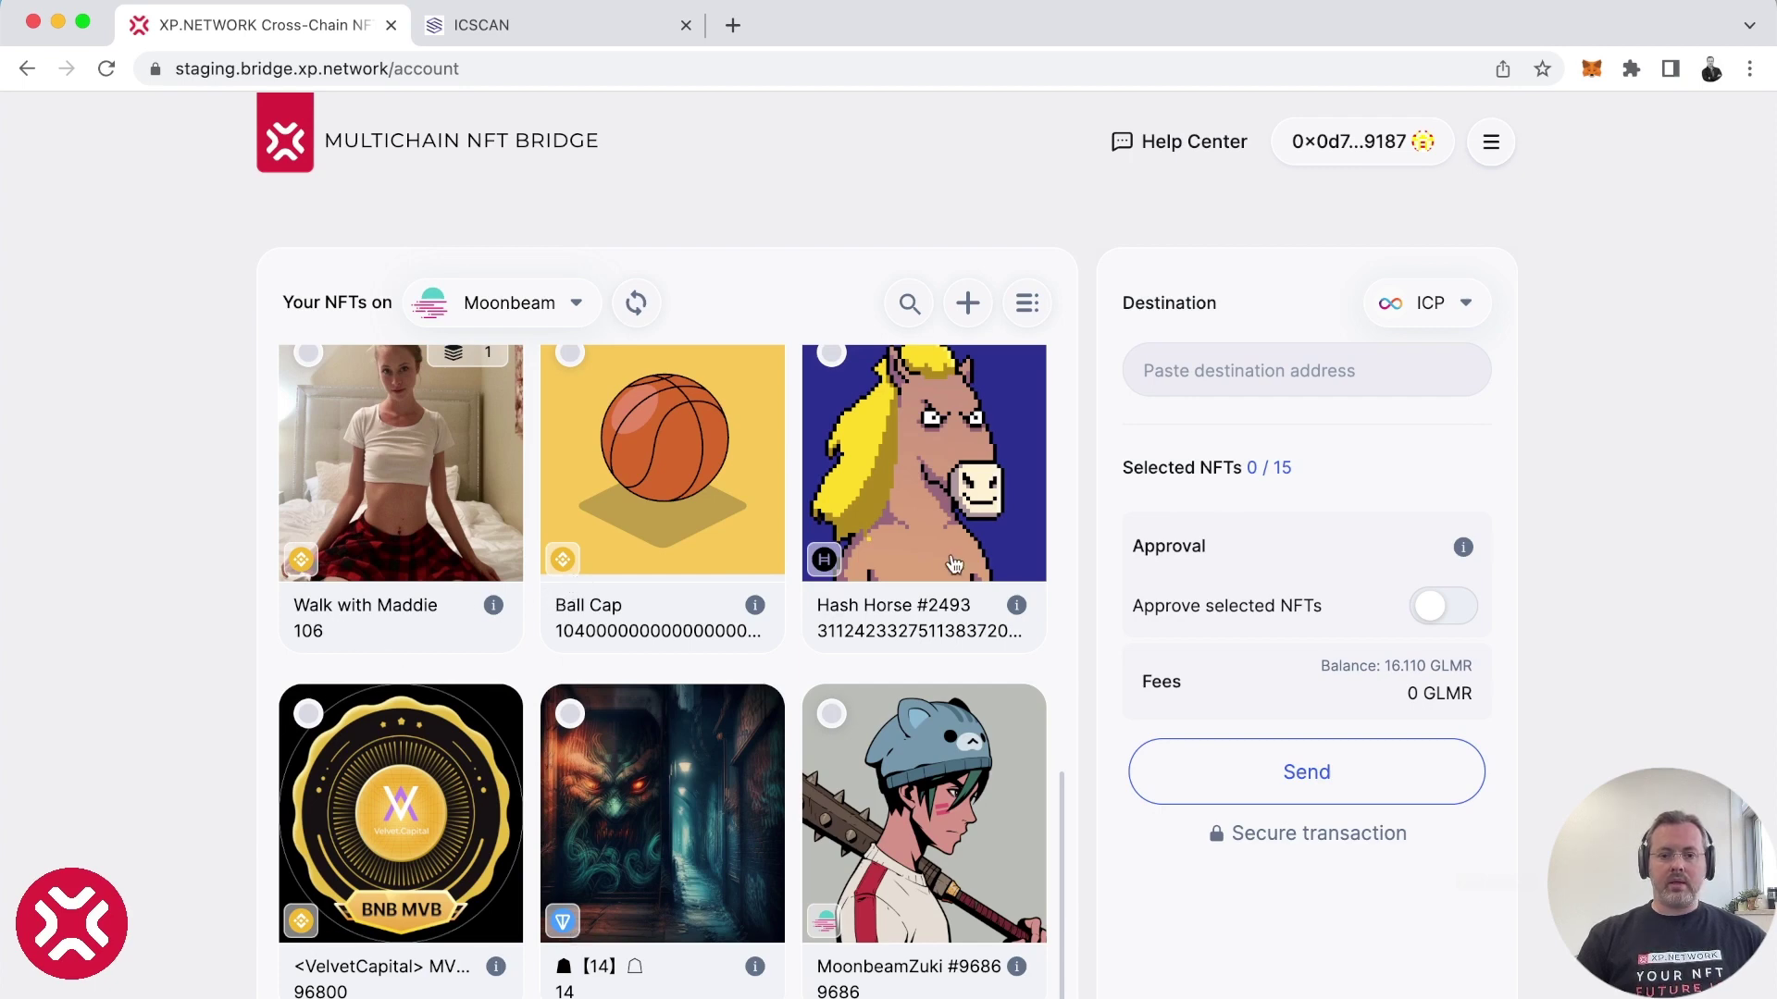
{"action": "scroll", "coordinate": [889, 569], "scroll_direction": "up", "scroll_amount": 3}
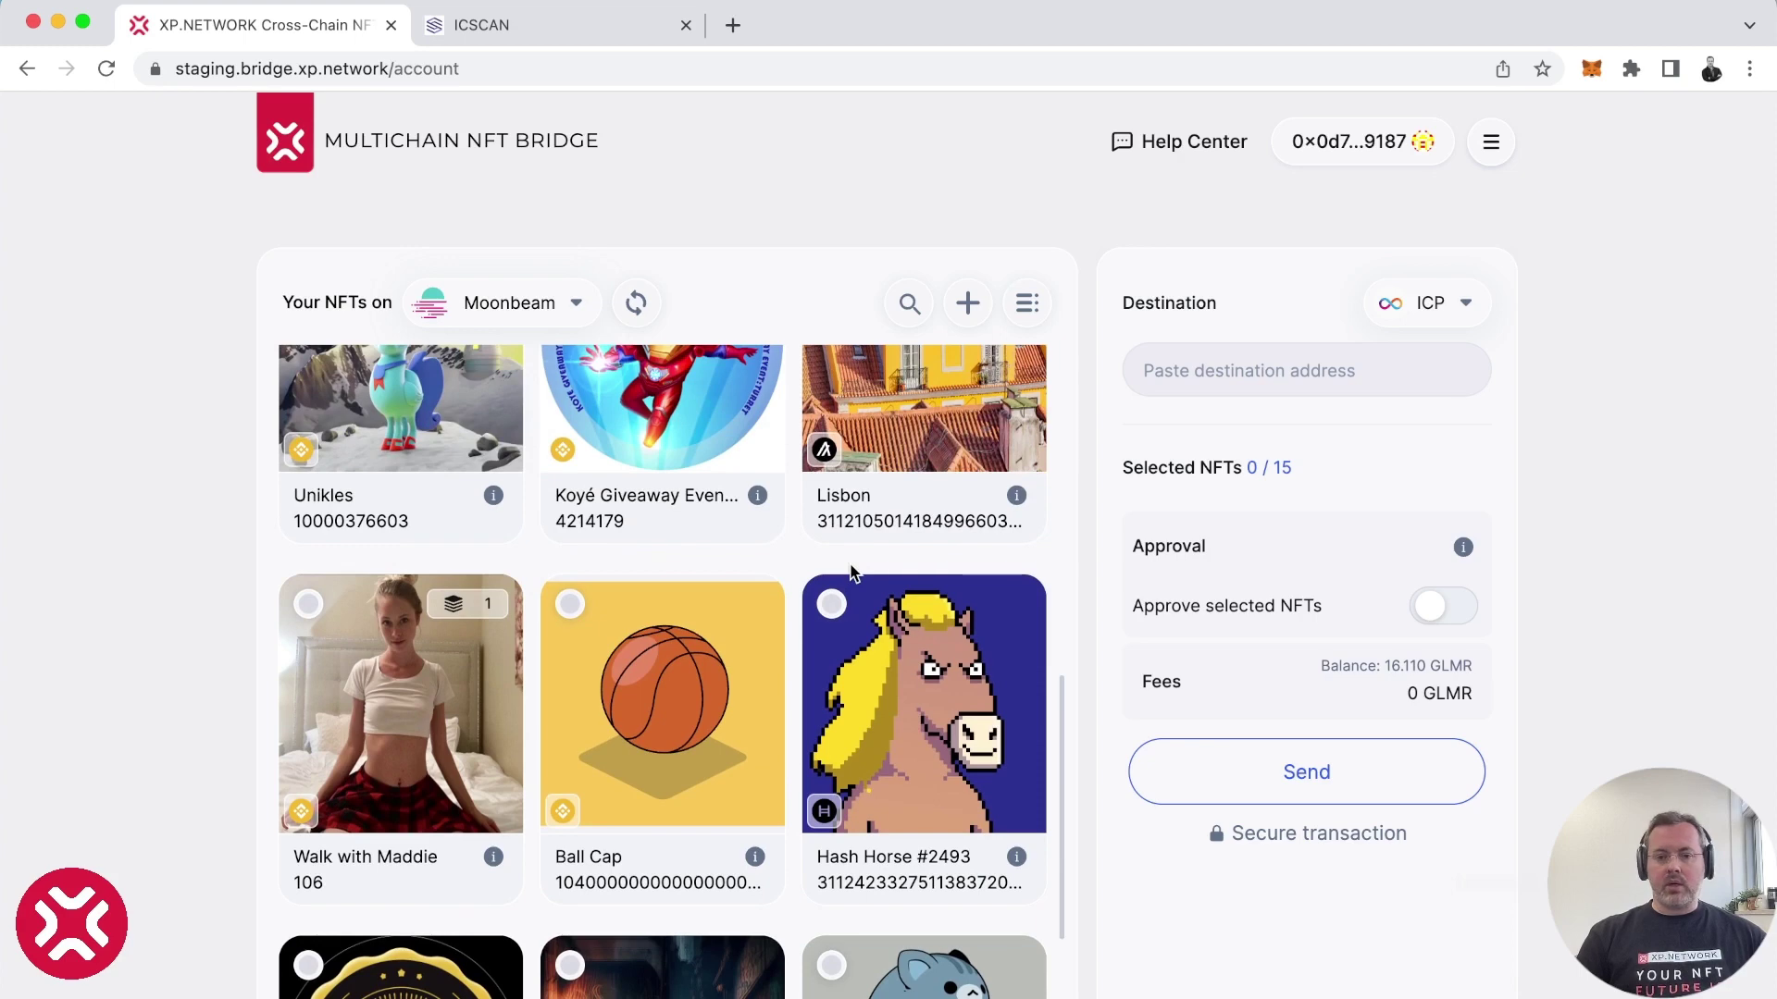
{"action": "scroll", "coordinate": [852, 572], "scroll_direction": "down", "scroll_amount": 3}
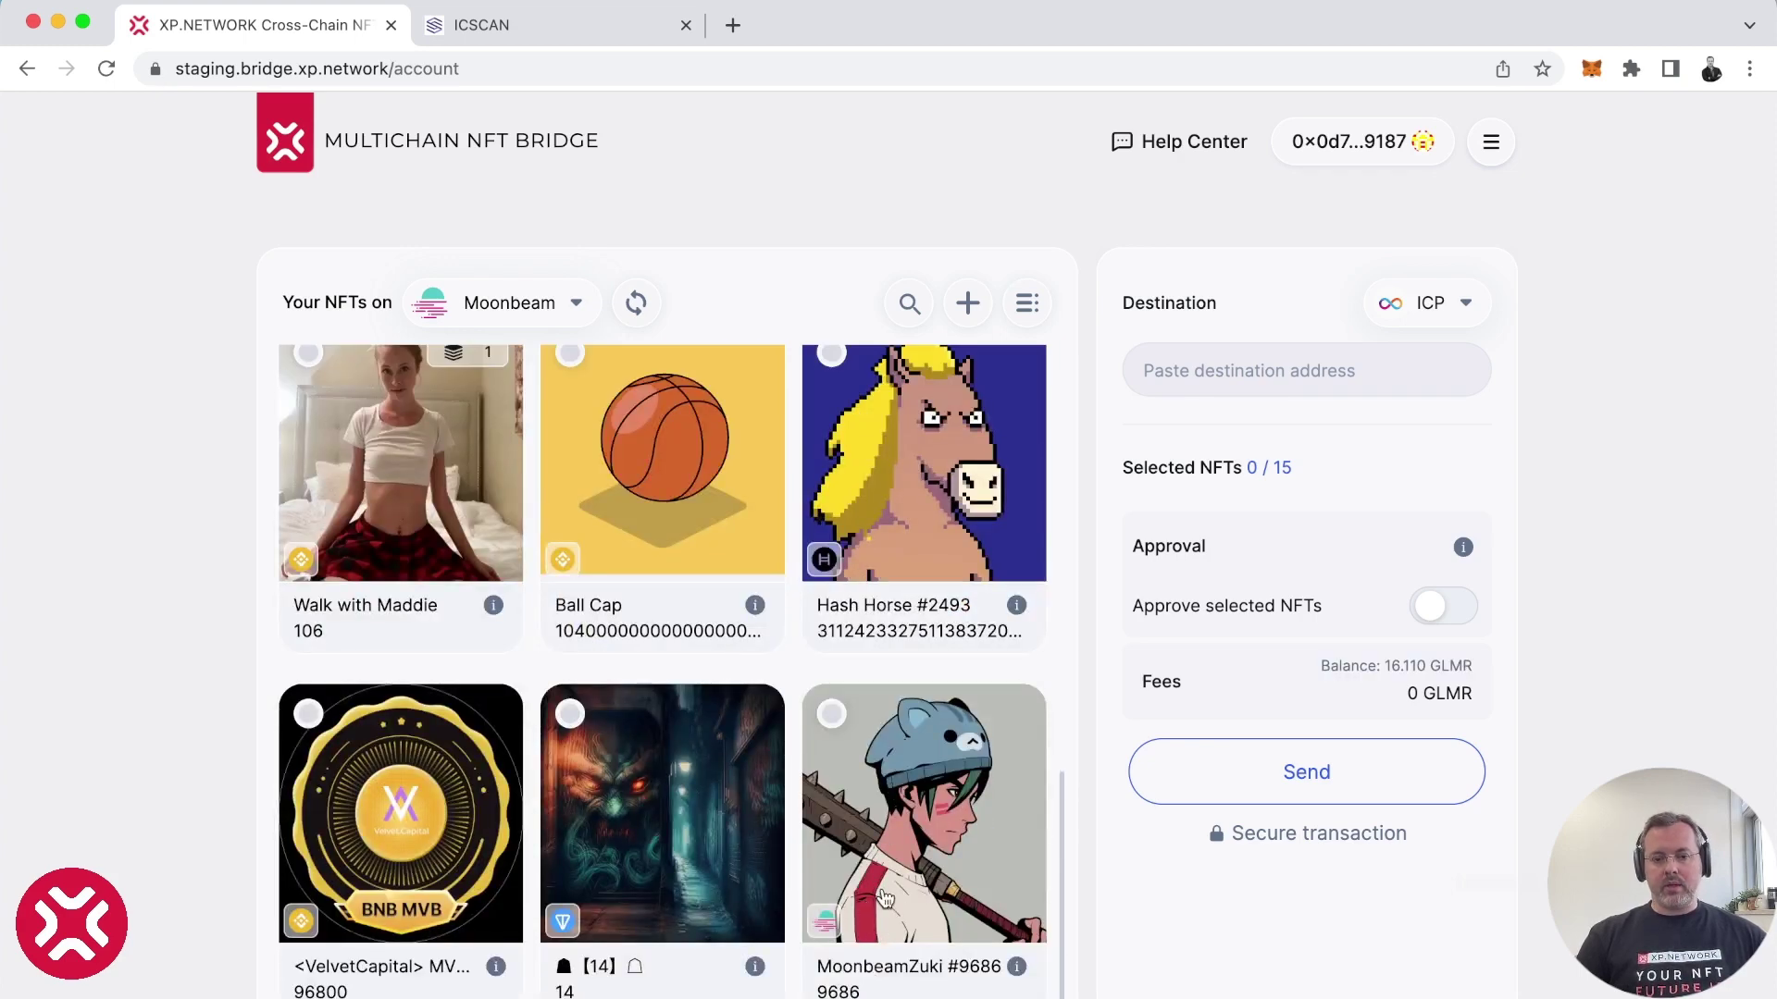
{"action": "left_click", "coordinate": [890, 832]}
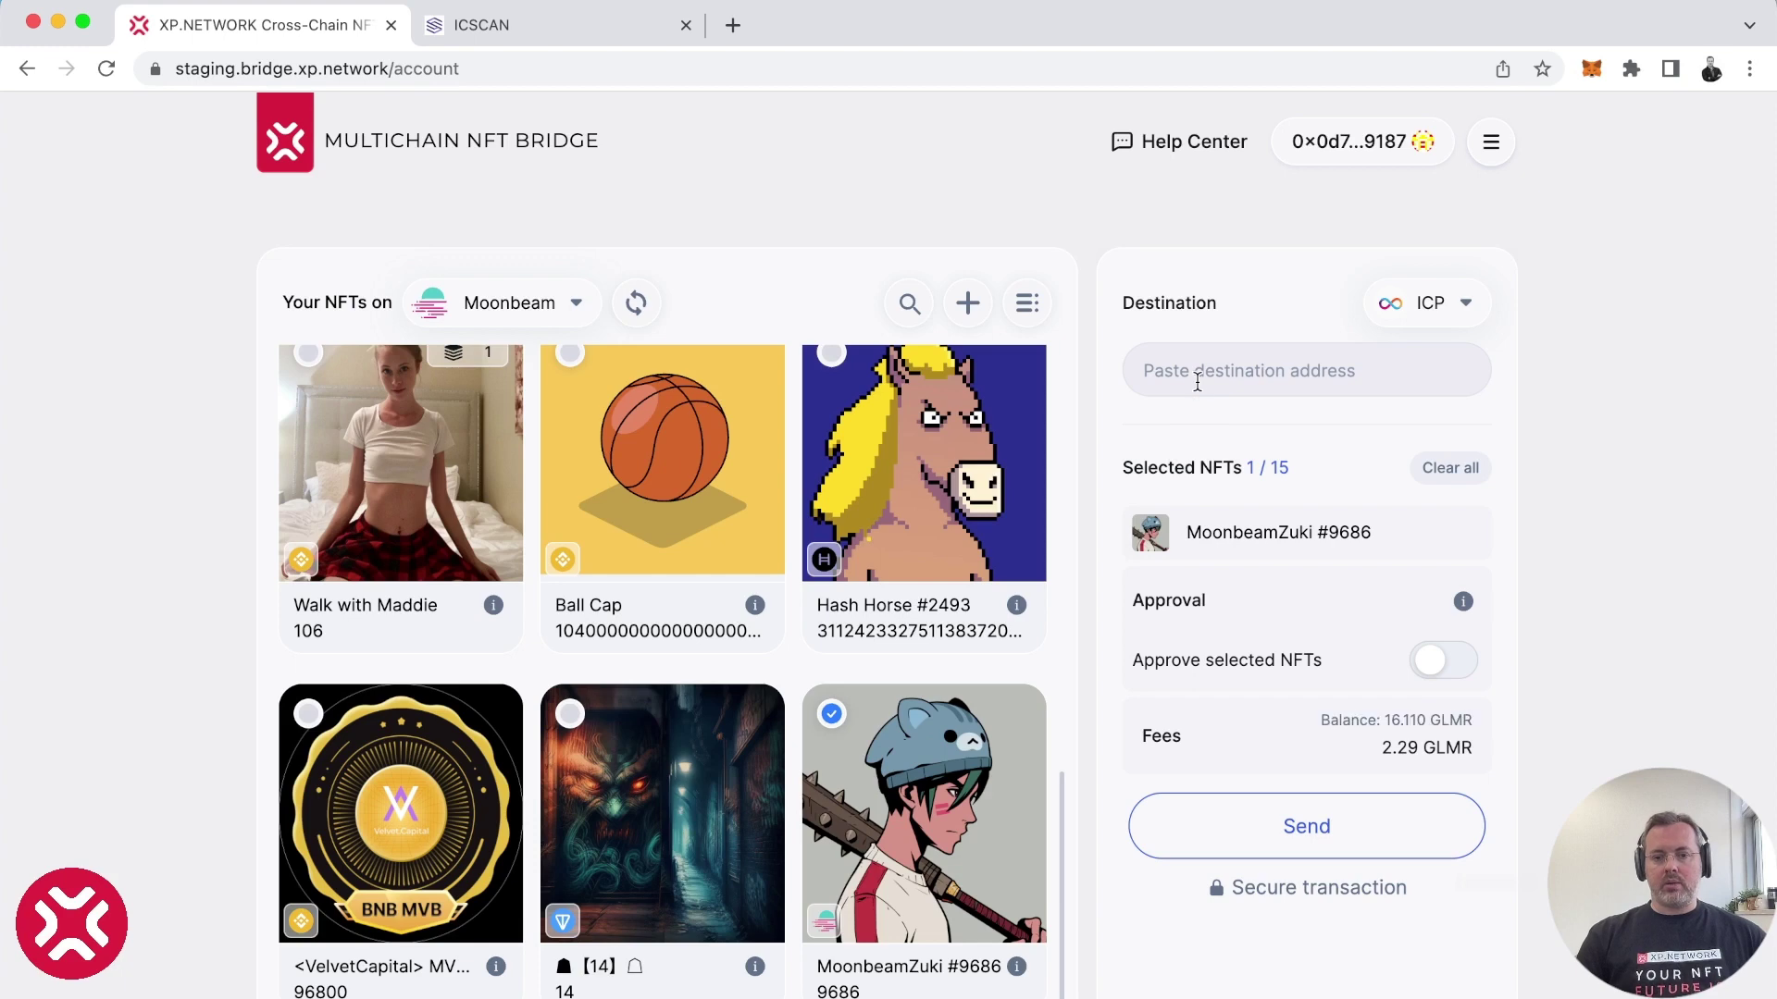
Copy the Account 1 address from the Plug wallet extension and paste it as the ICP destination address.
{"action": "left_click", "coordinate": [1296, 373]}
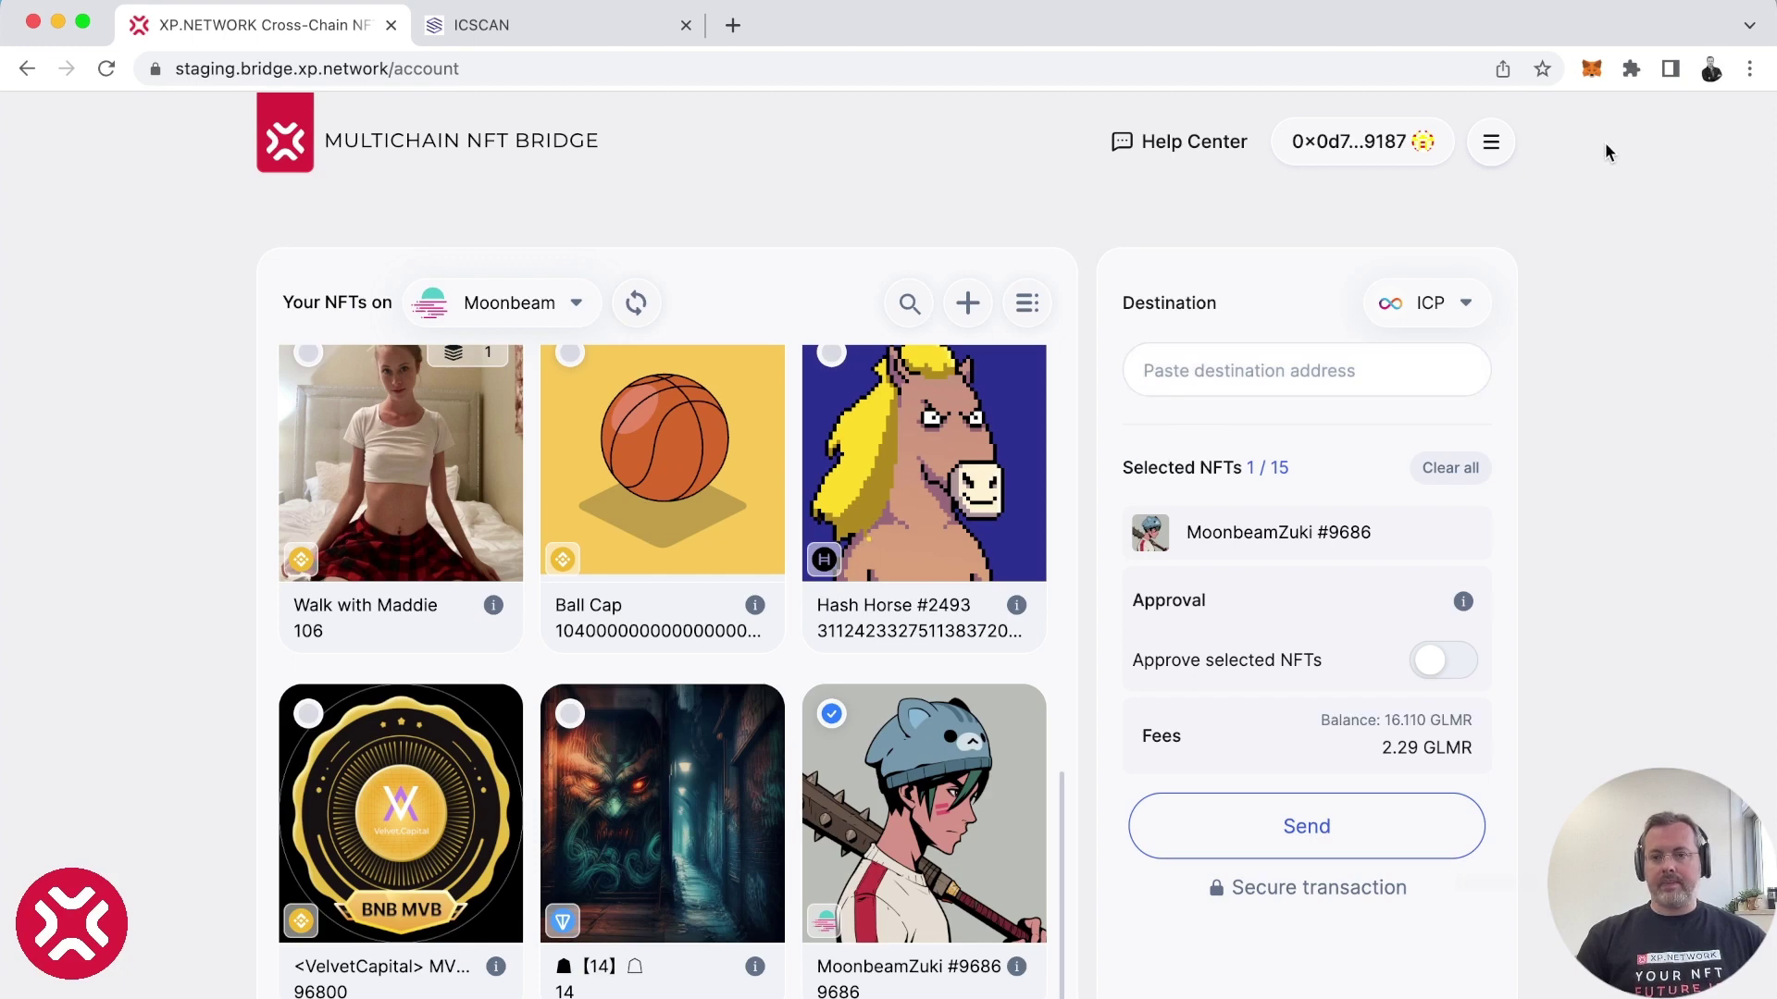
{"action": "left_click", "coordinate": [1631, 71]}
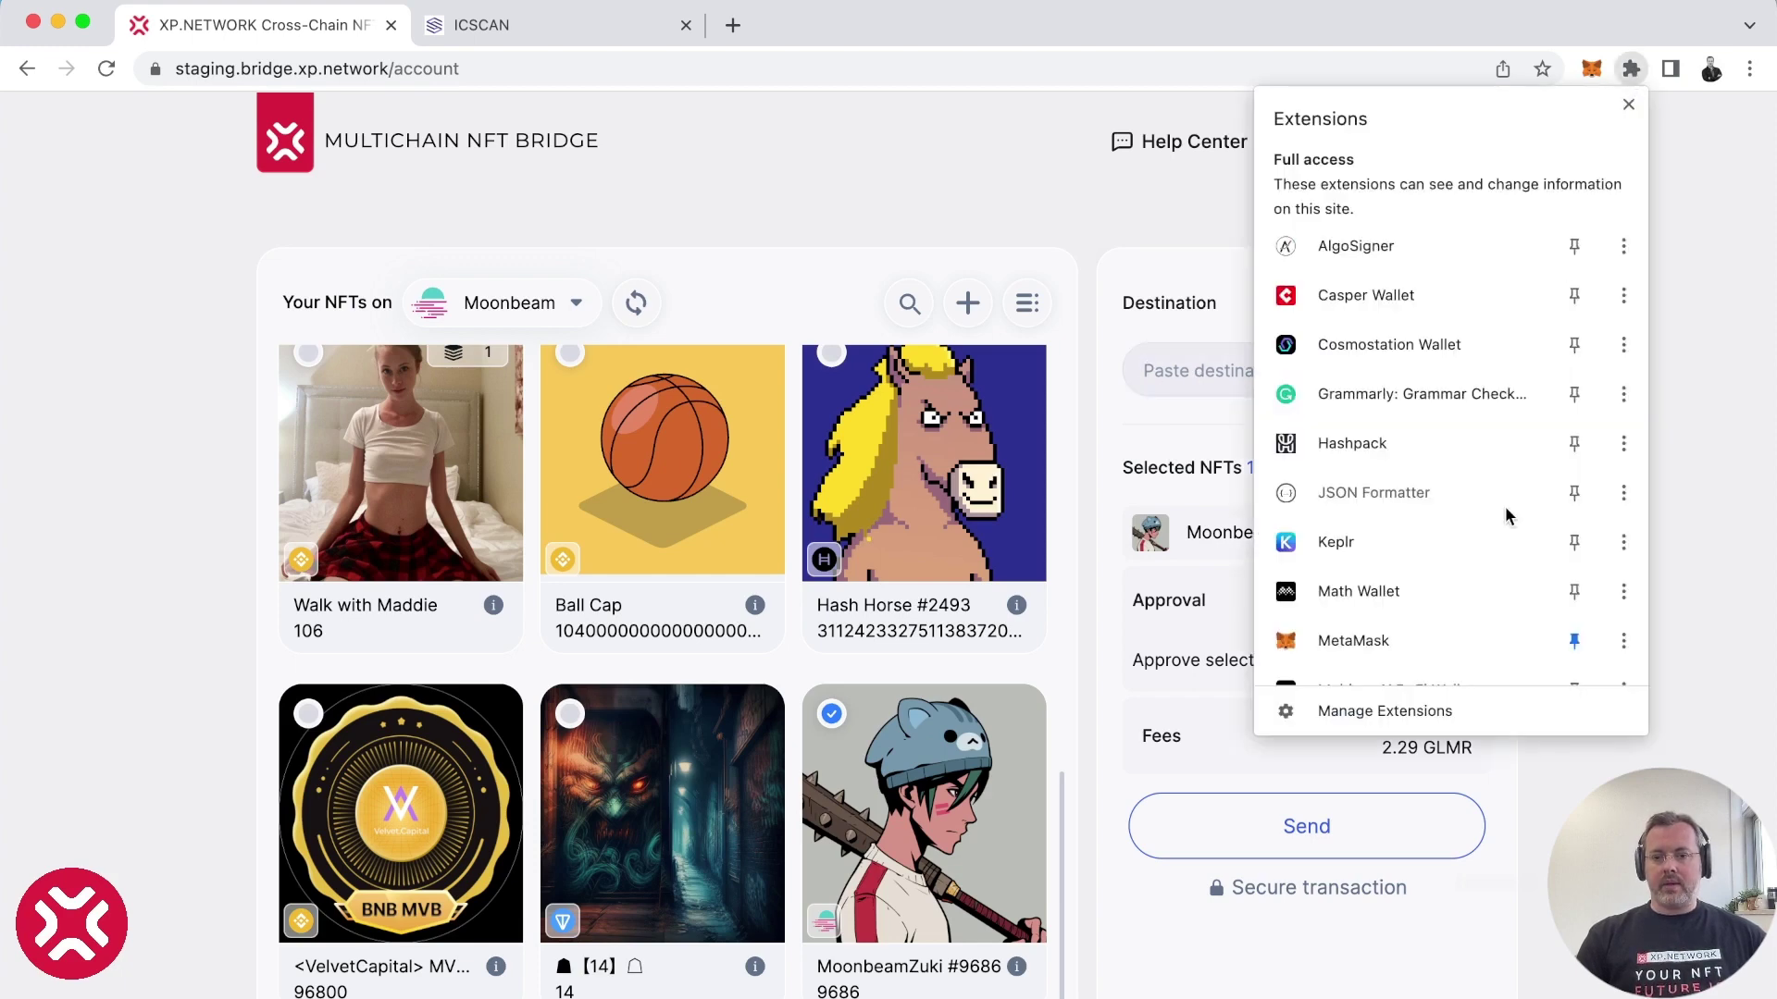
{"action": "scroll", "coordinate": [1505, 507], "scroll_direction": "down", "scroll_amount": 3}
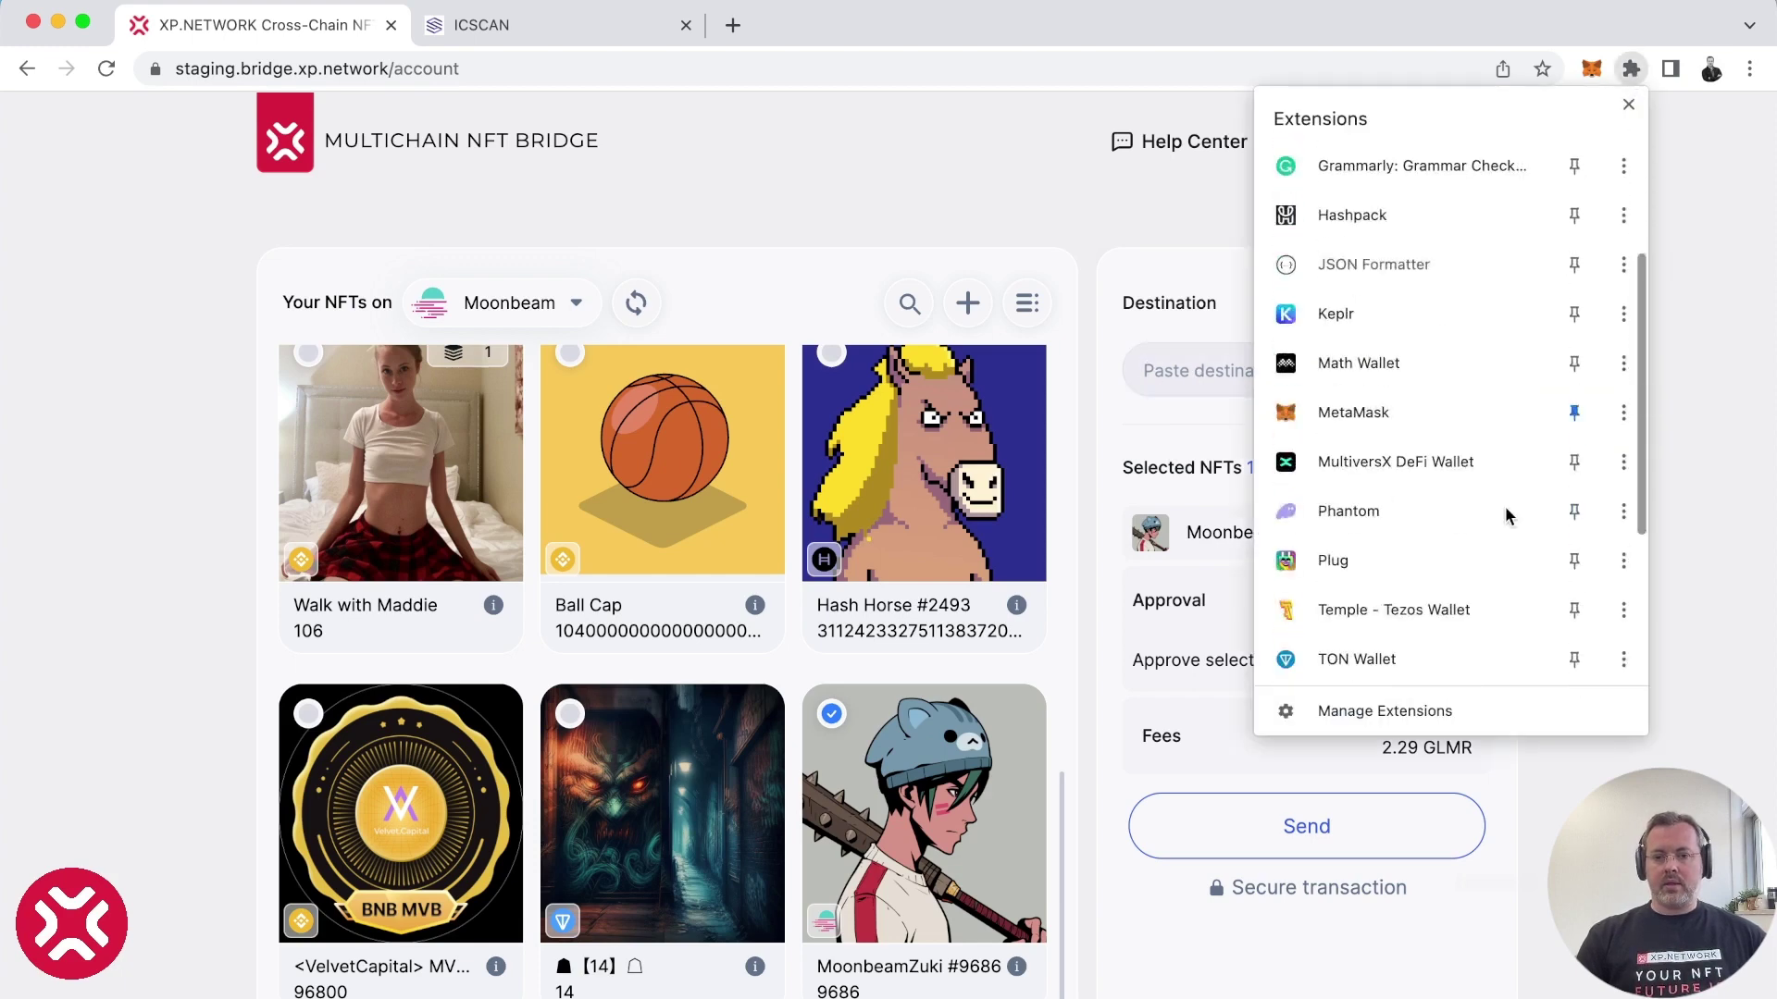
{"action": "left_click", "coordinate": [1385, 557]}
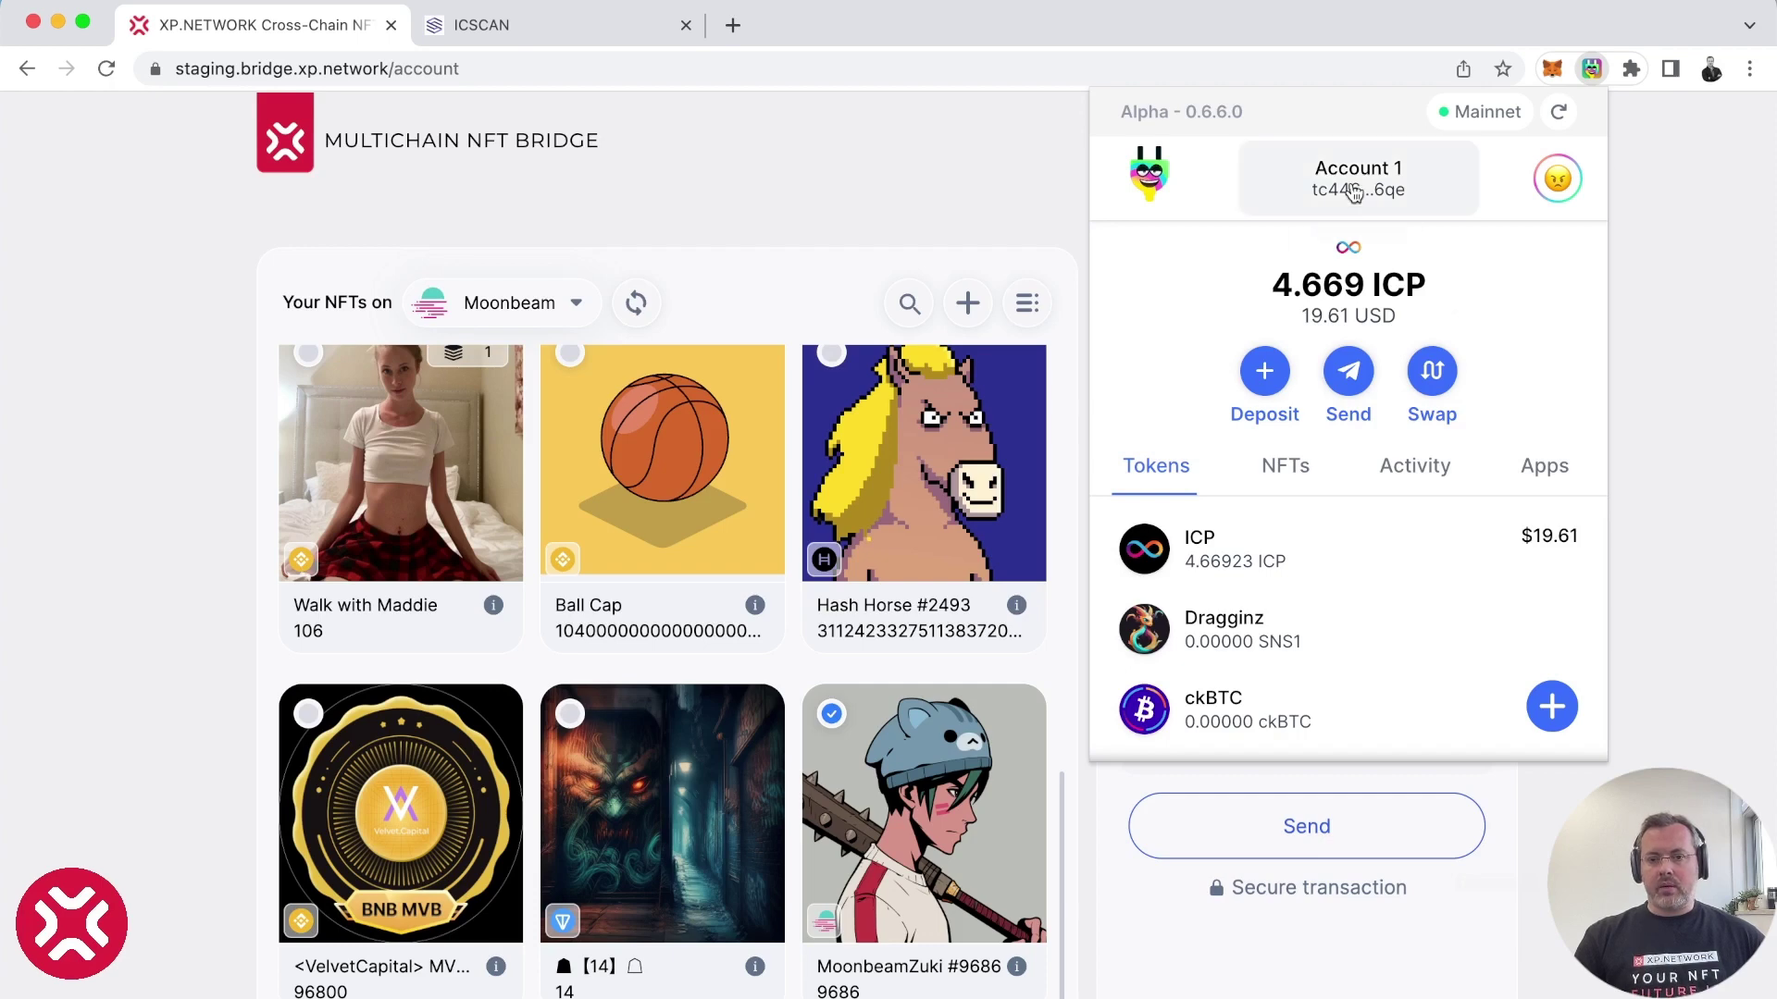
{"action": "left_click", "coordinate": [1358, 191]}
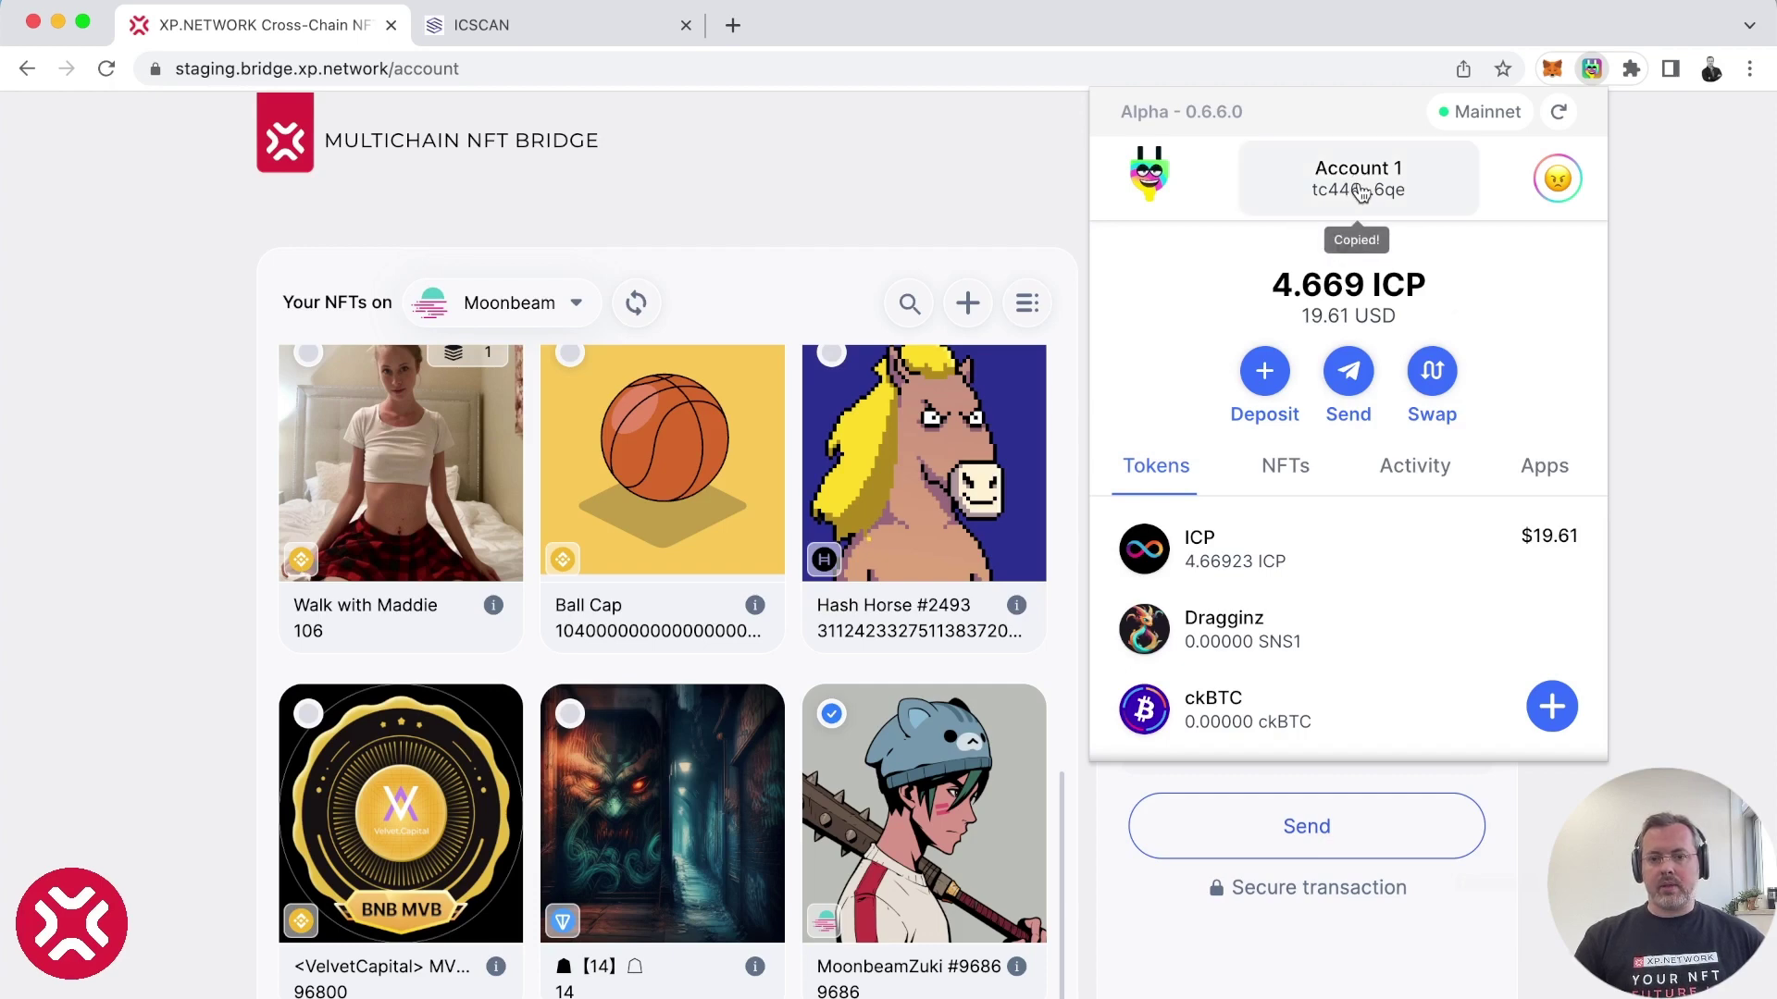
{"action": "left_click", "coordinate": [1631, 294]}
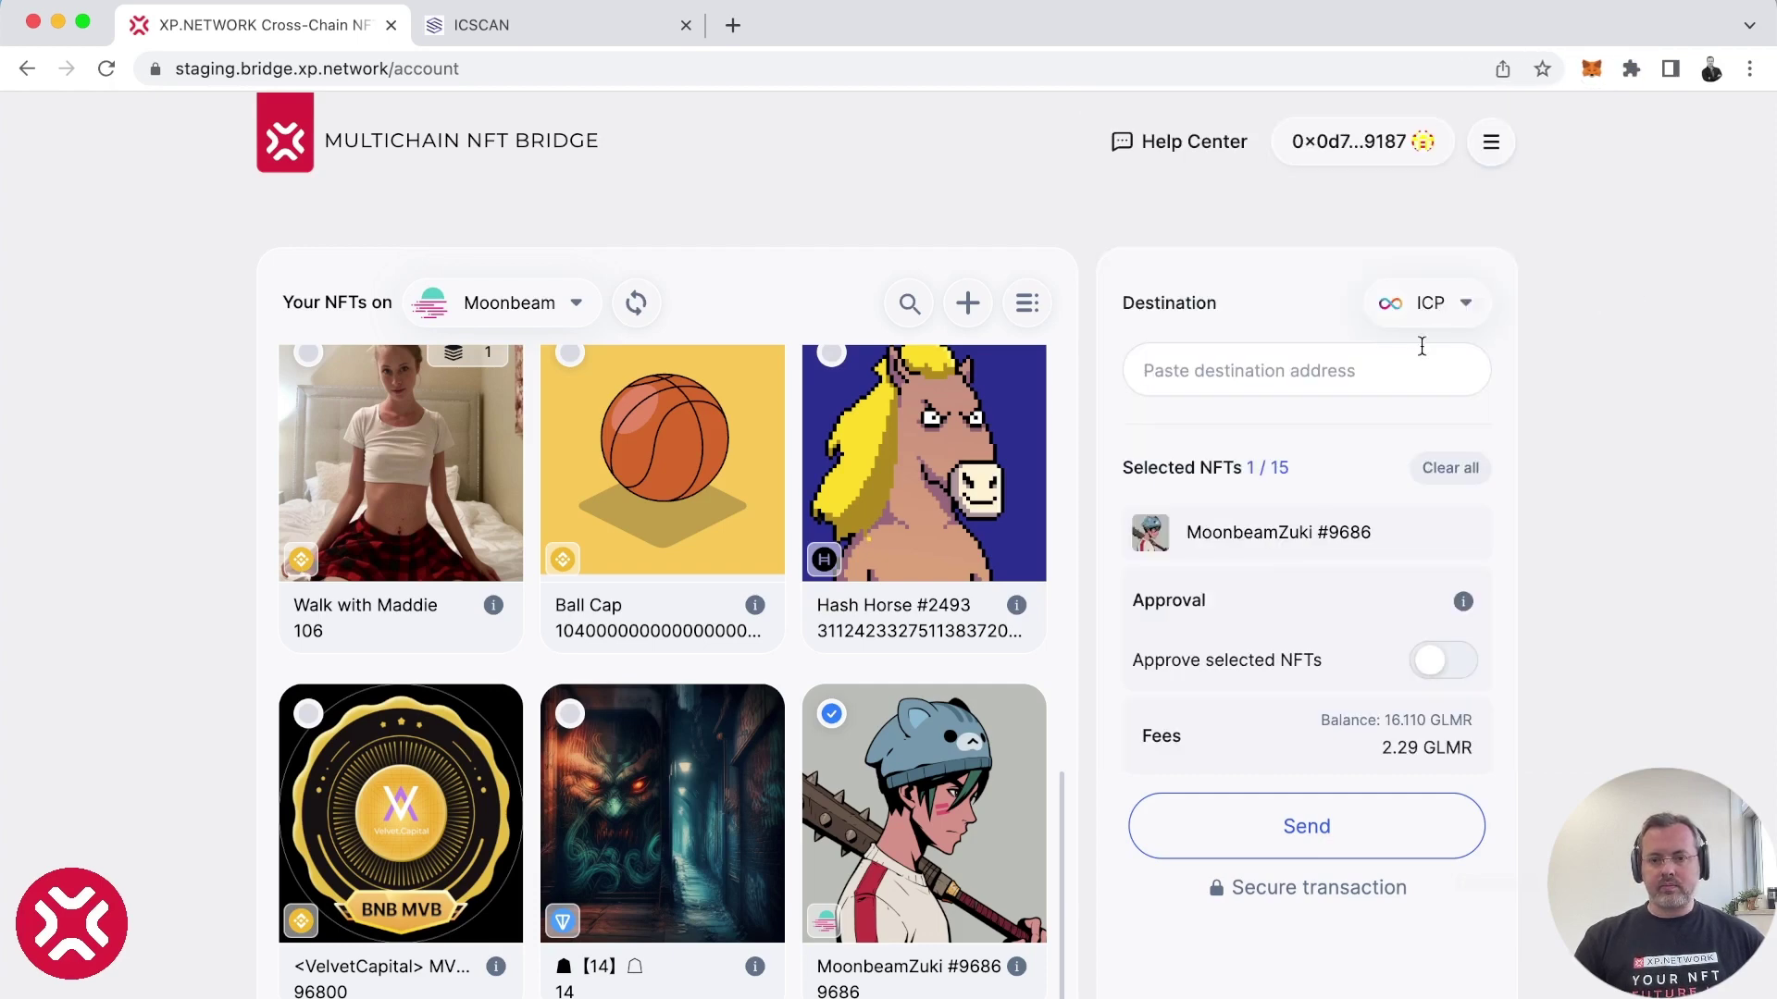
{"action": "key", "text": "super+v"}
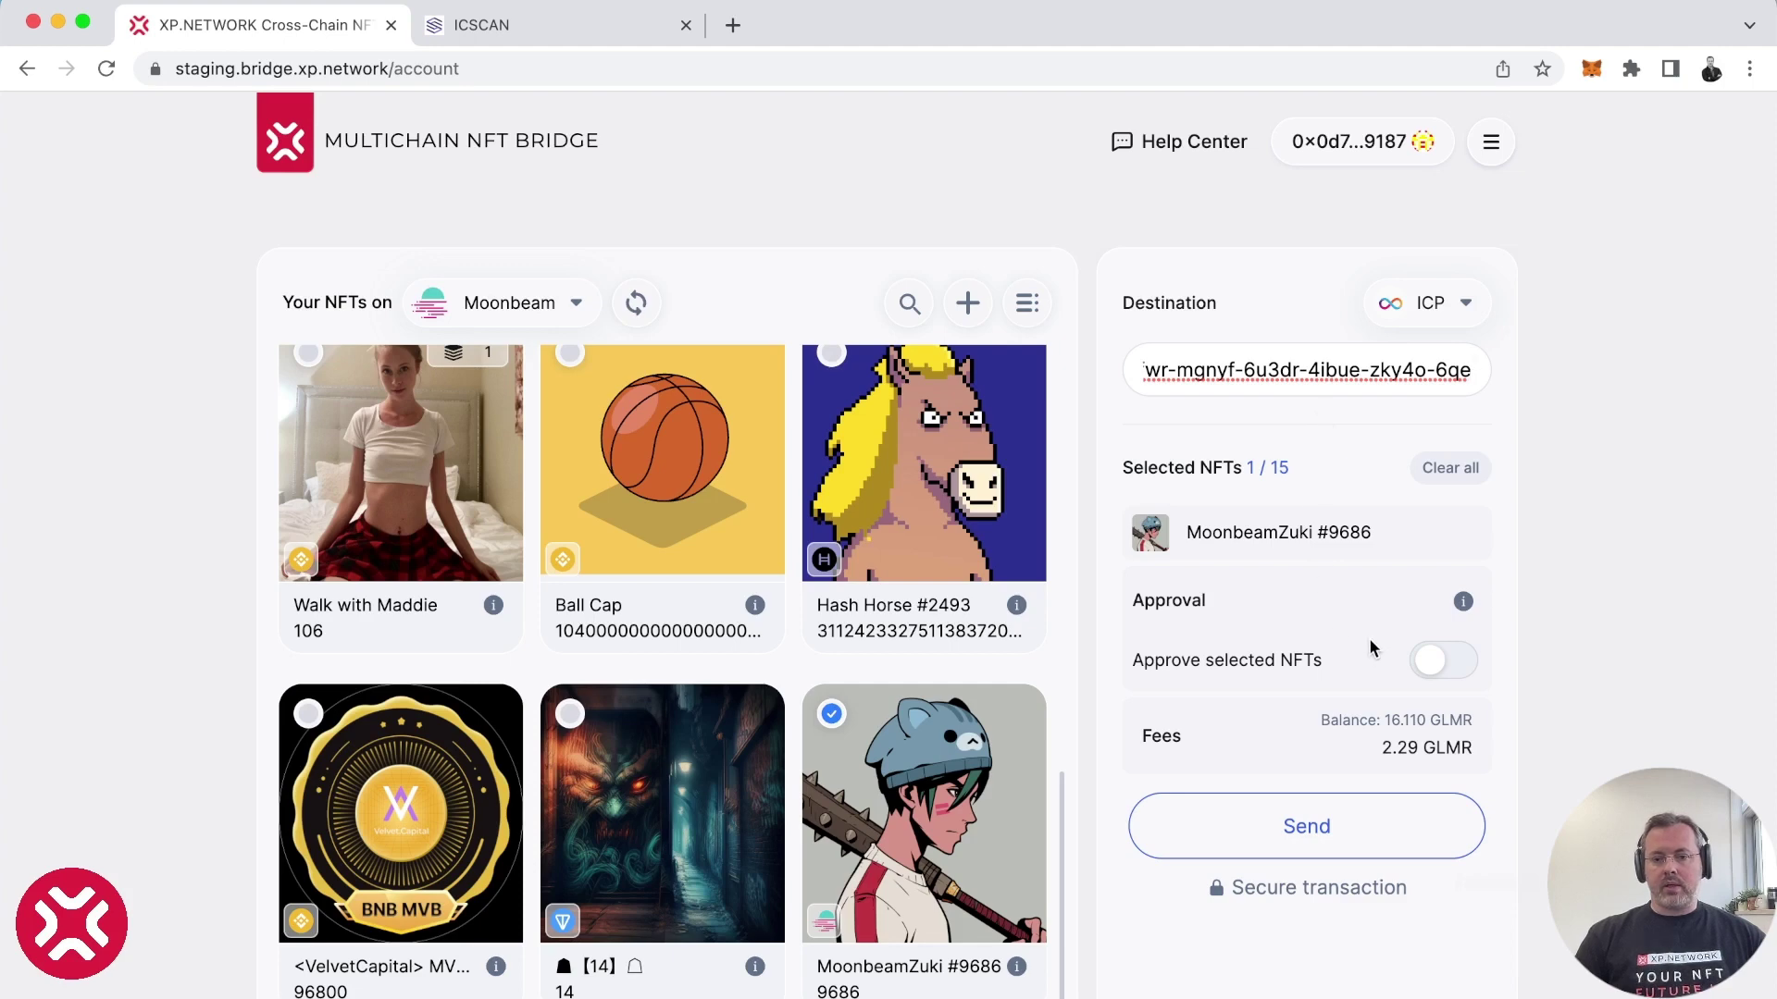
Approve the selected MoonbeamZuki NFT and send it to ICP, confirming both transactions in MetaMask.
{"action": "left_click", "coordinate": [1430, 665]}
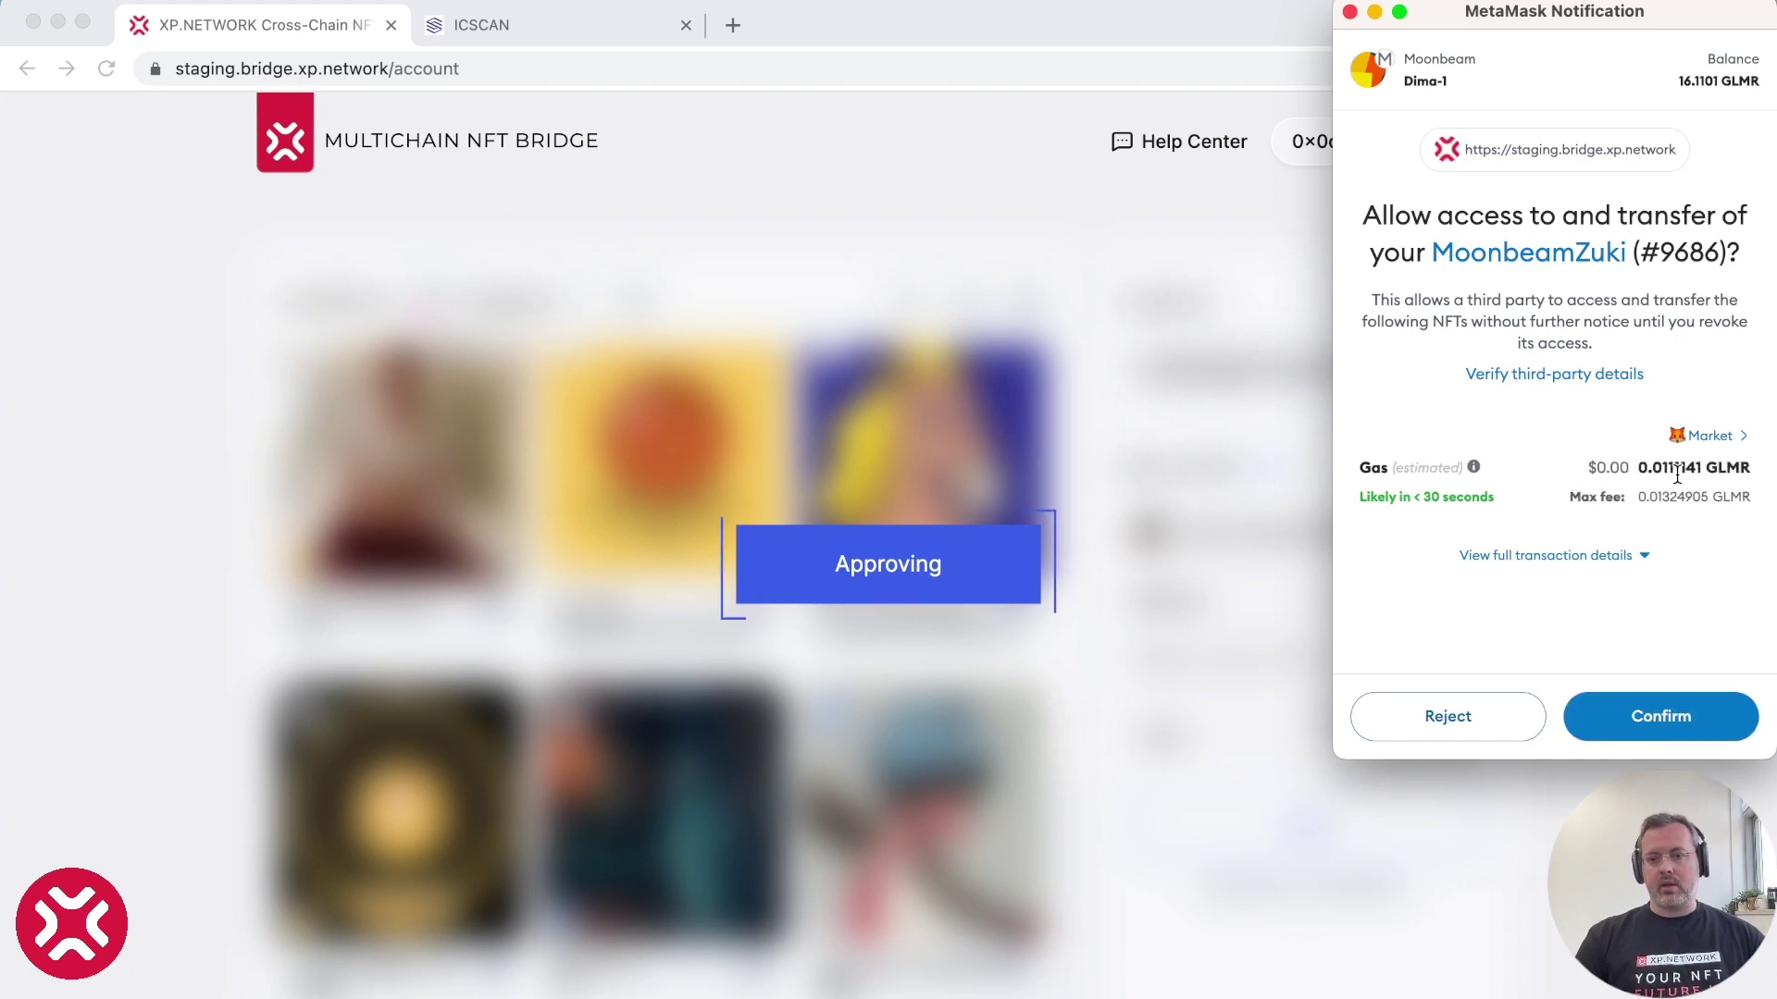
{"action": "left_click", "coordinate": [1714, 720]}
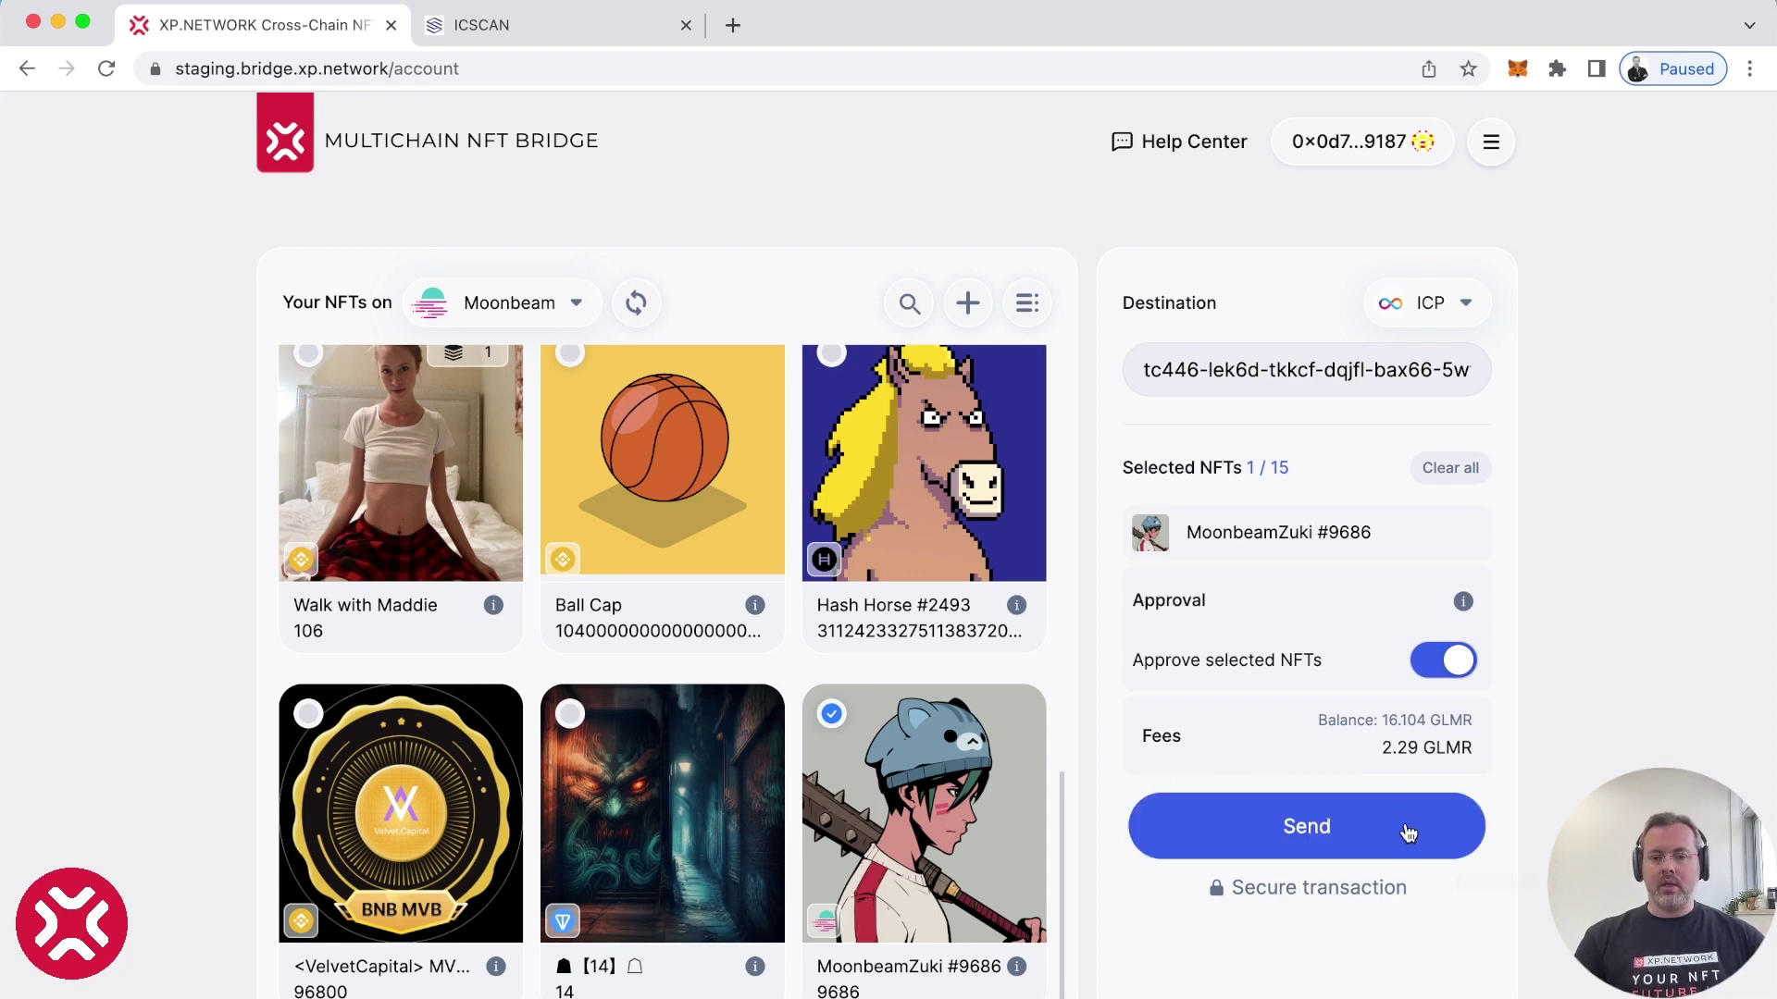
{"action": "left_click", "coordinate": [1393, 835]}
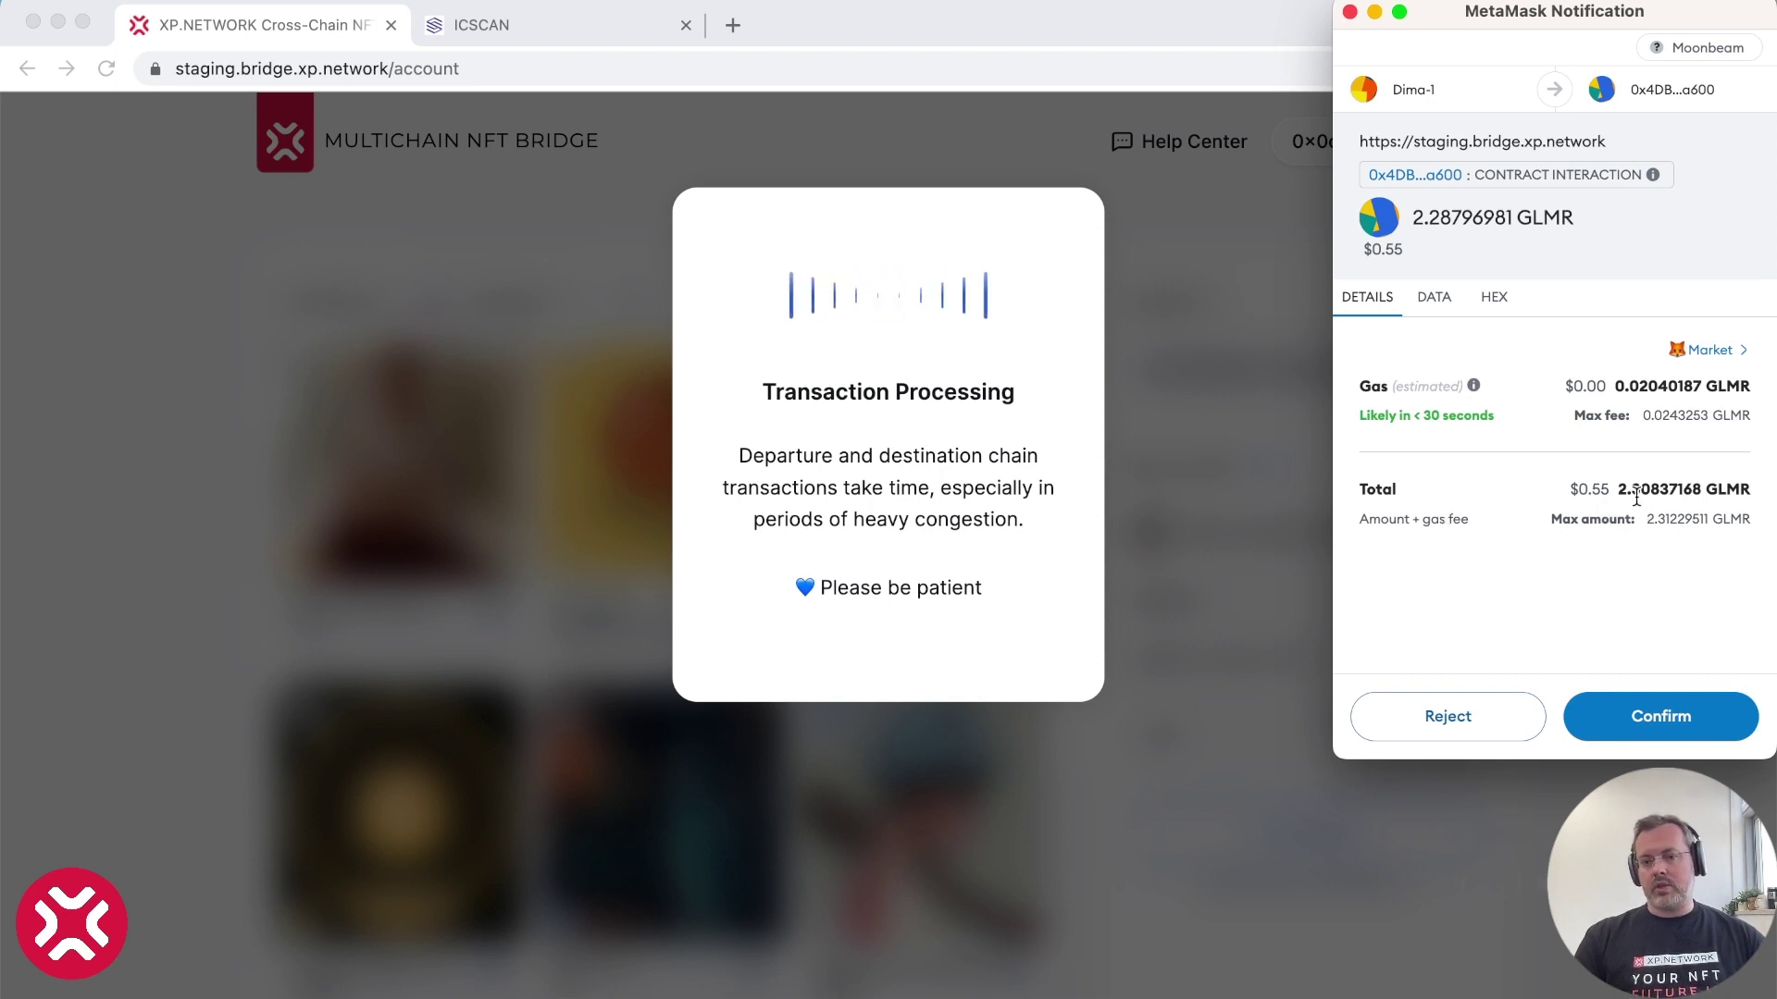
{"action": "left_click", "coordinate": [1719, 728]}
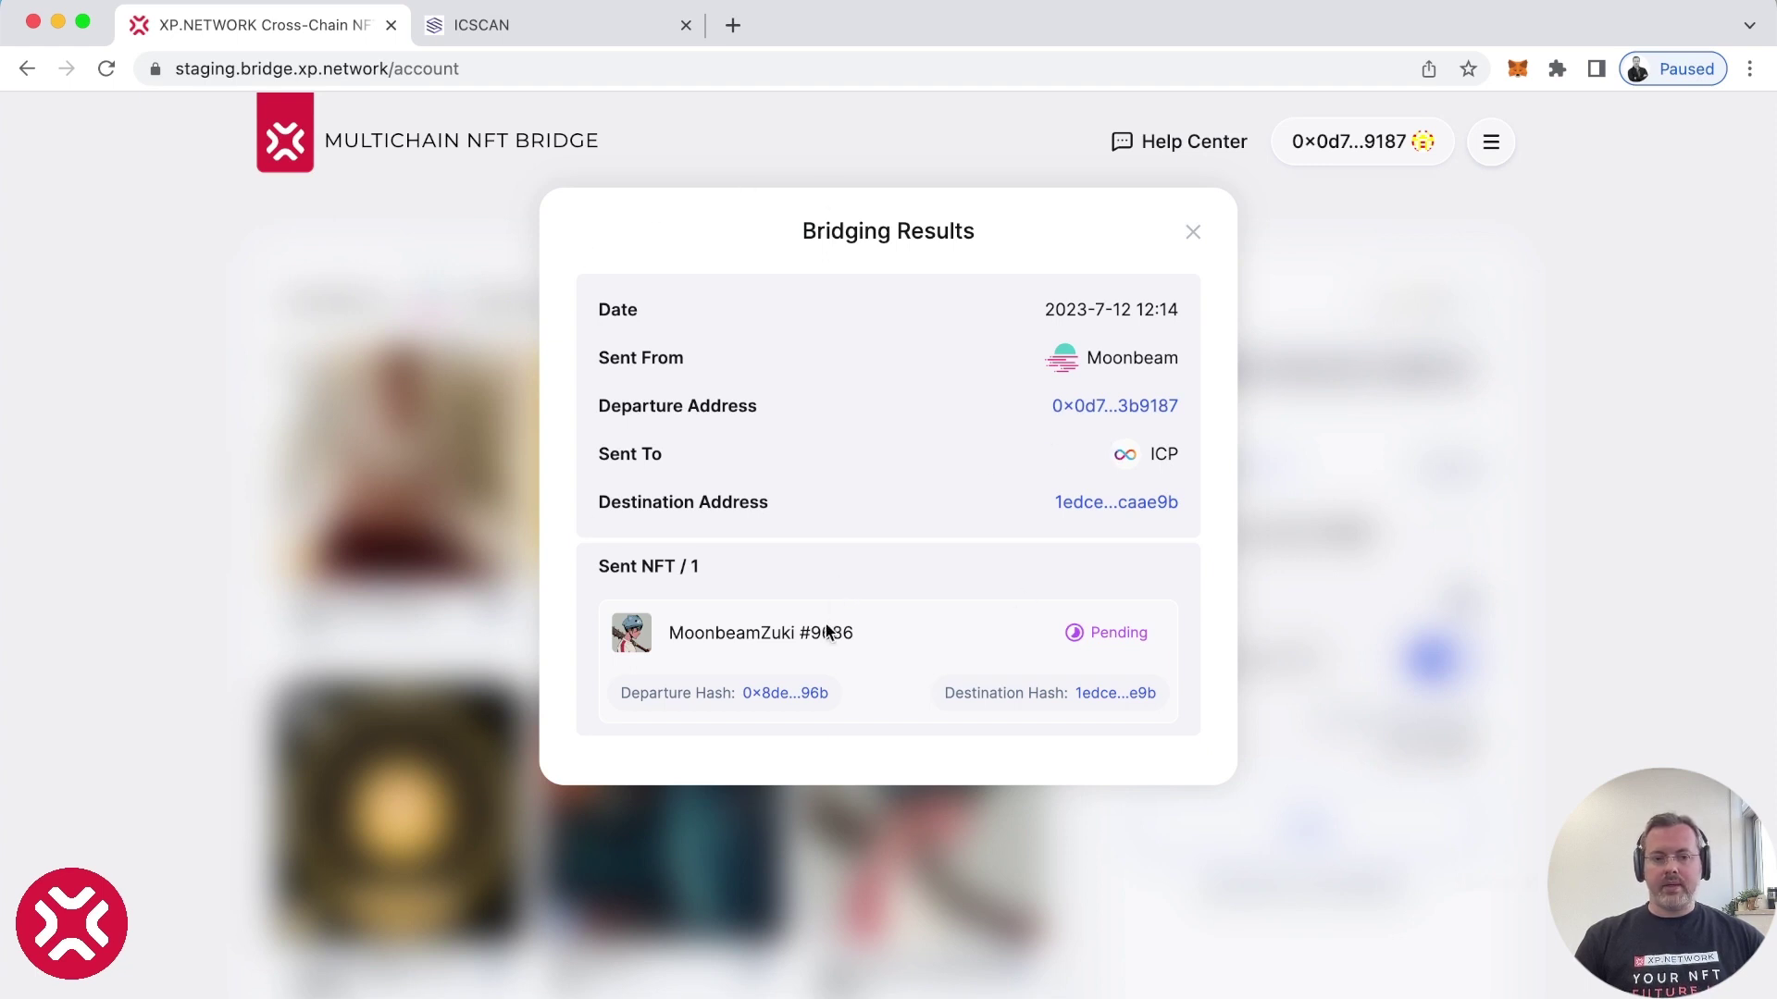
Open the departure hash from the bridging results and examine the Moonbeam transaction's status and transfer details.
{"action": "left_click", "coordinate": [777, 701]}
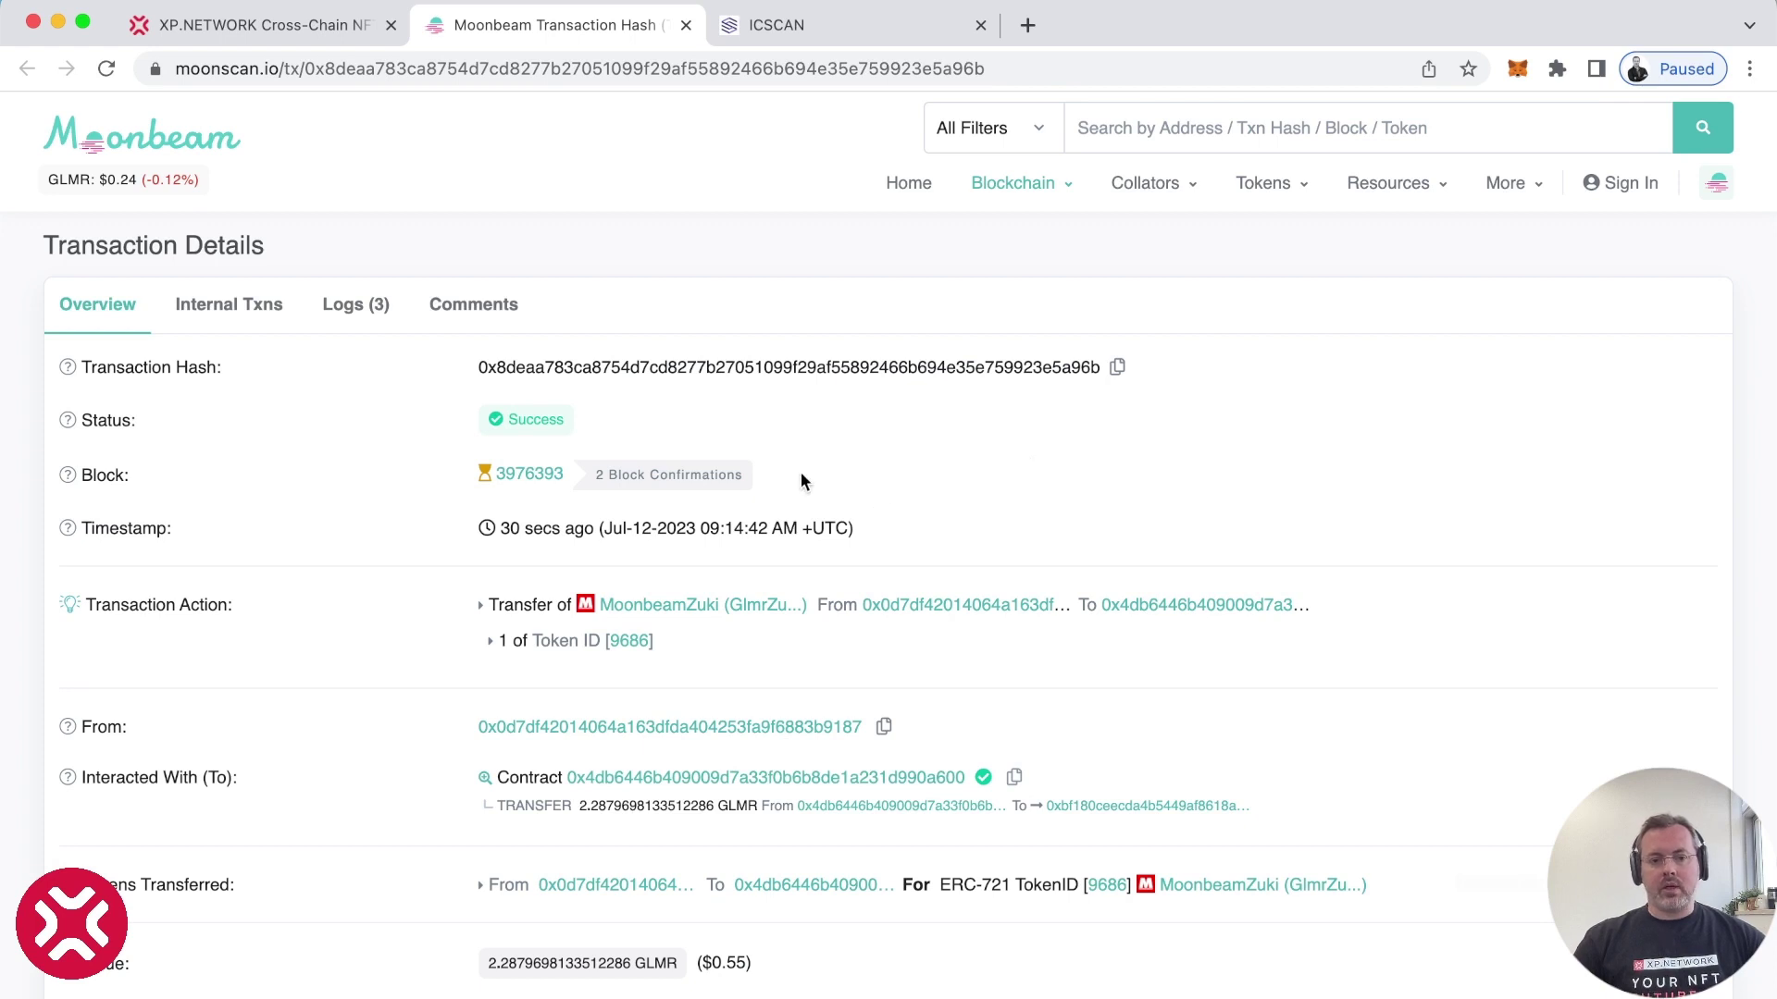
{"action": "mouse_move", "coordinate": [608, 481]}
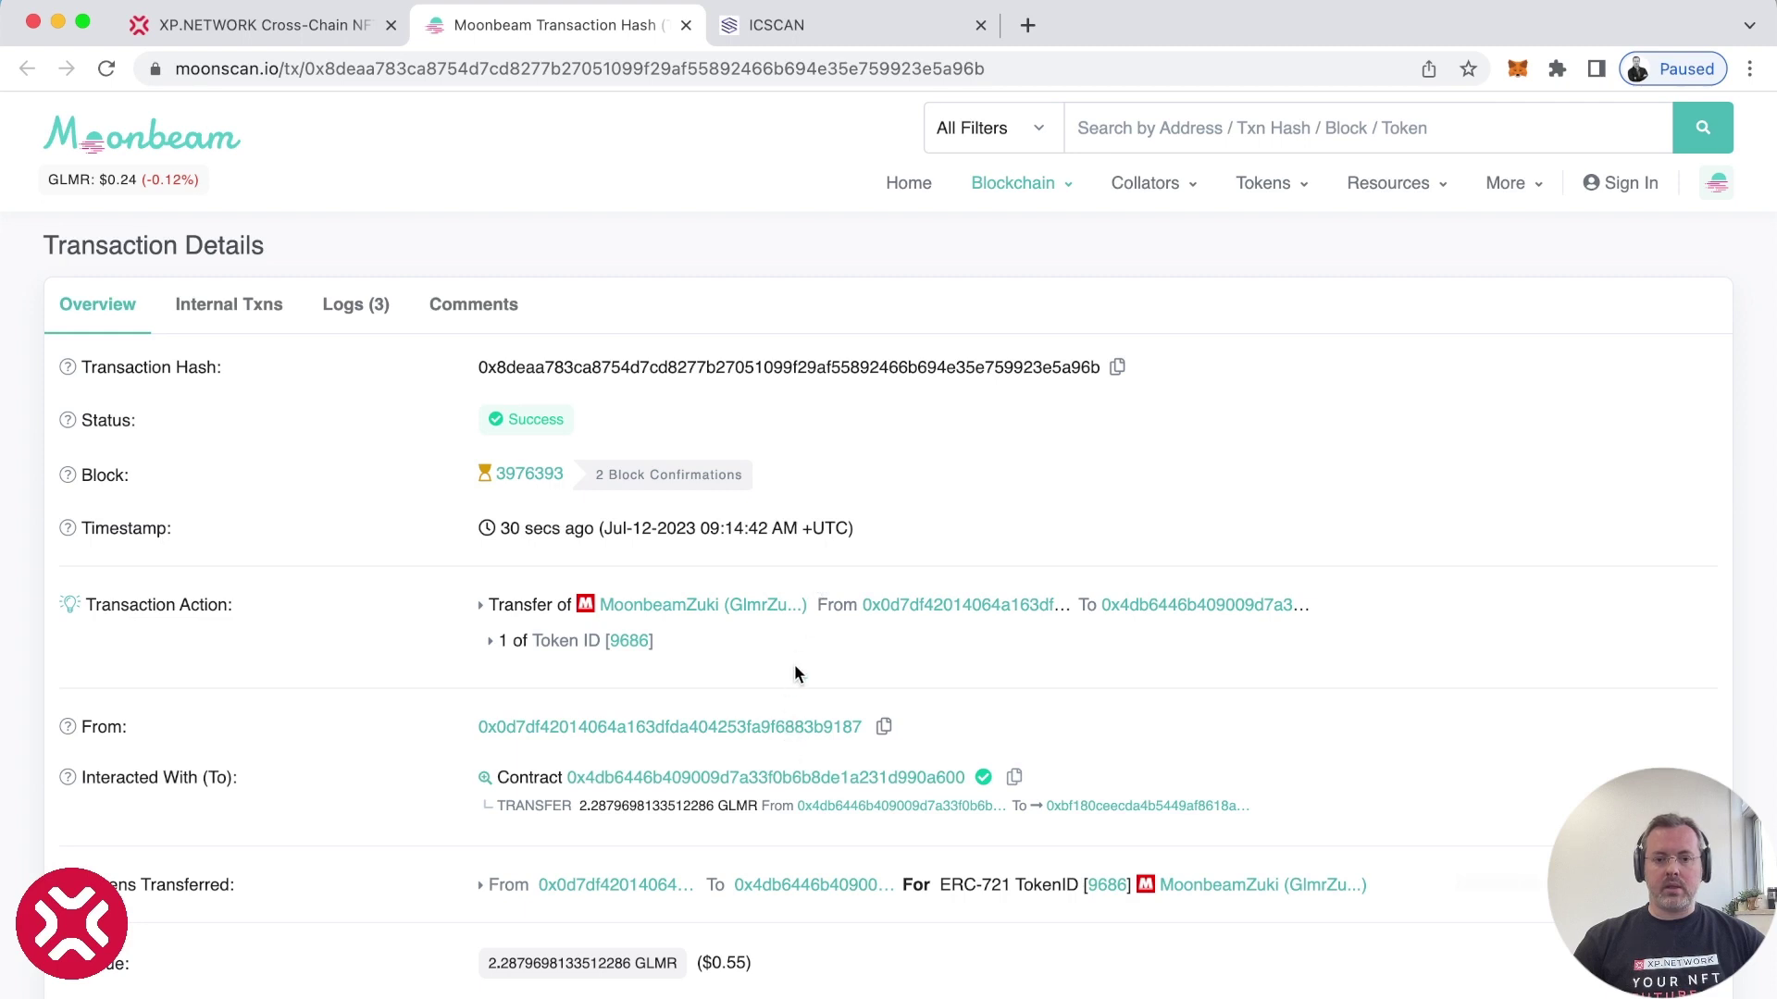
{"action": "scroll", "coordinate": [794, 667], "scroll_direction": "down", "scroll_amount": 3}
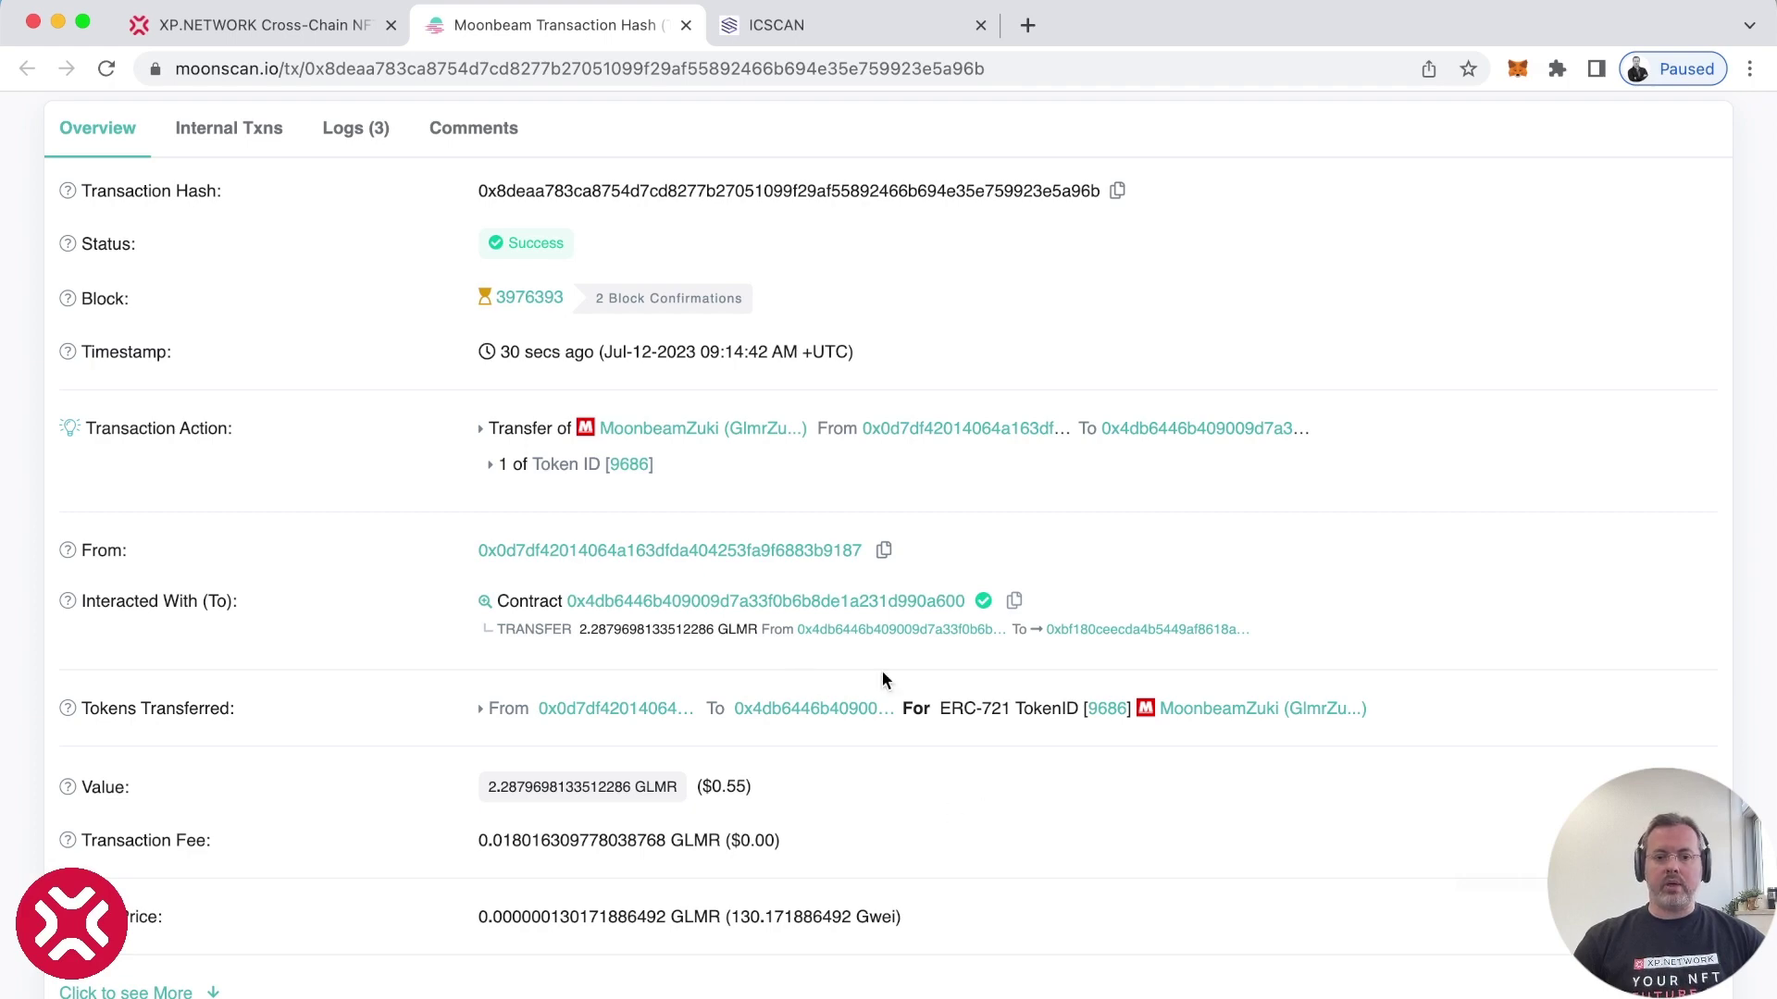
{"action": "scroll", "coordinate": [884, 679], "scroll_direction": "up", "scroll_amount": 3}
Return to the bridging results and open the destination hash in the ICP explorer.
{"action": "left_click", "coordinate": [278, 28]}
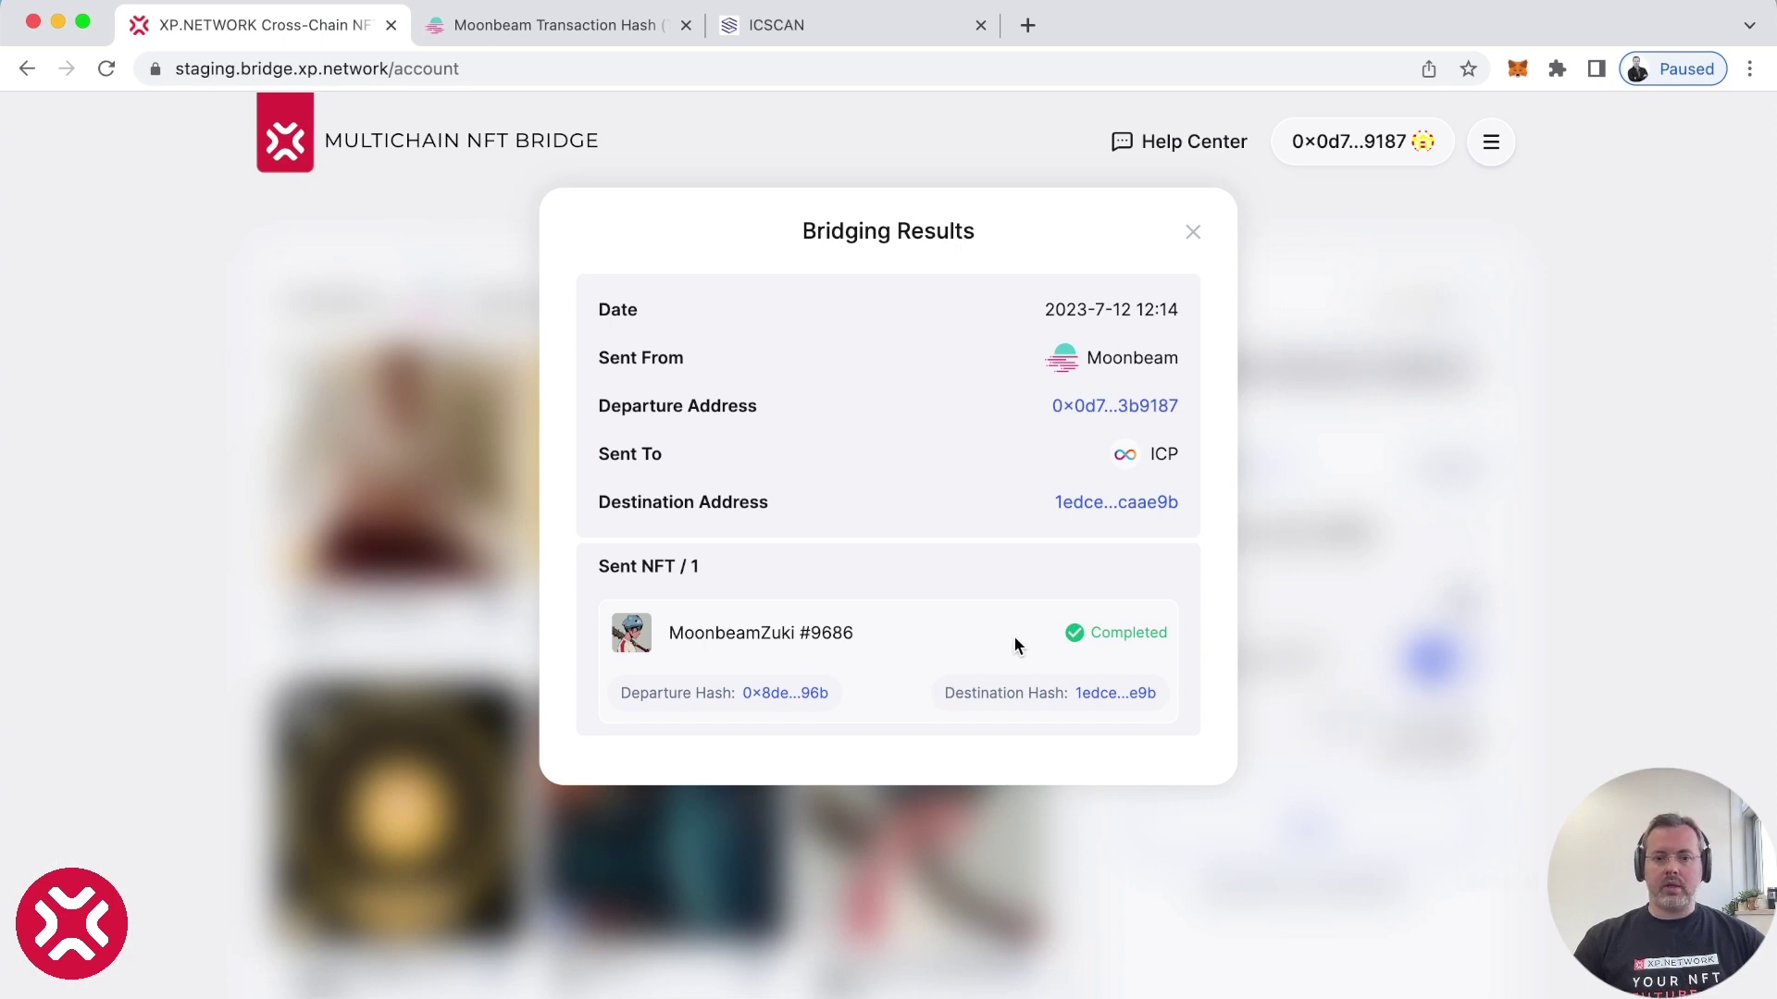
{"action": "left_click", "coordinate": [1112, 699]}
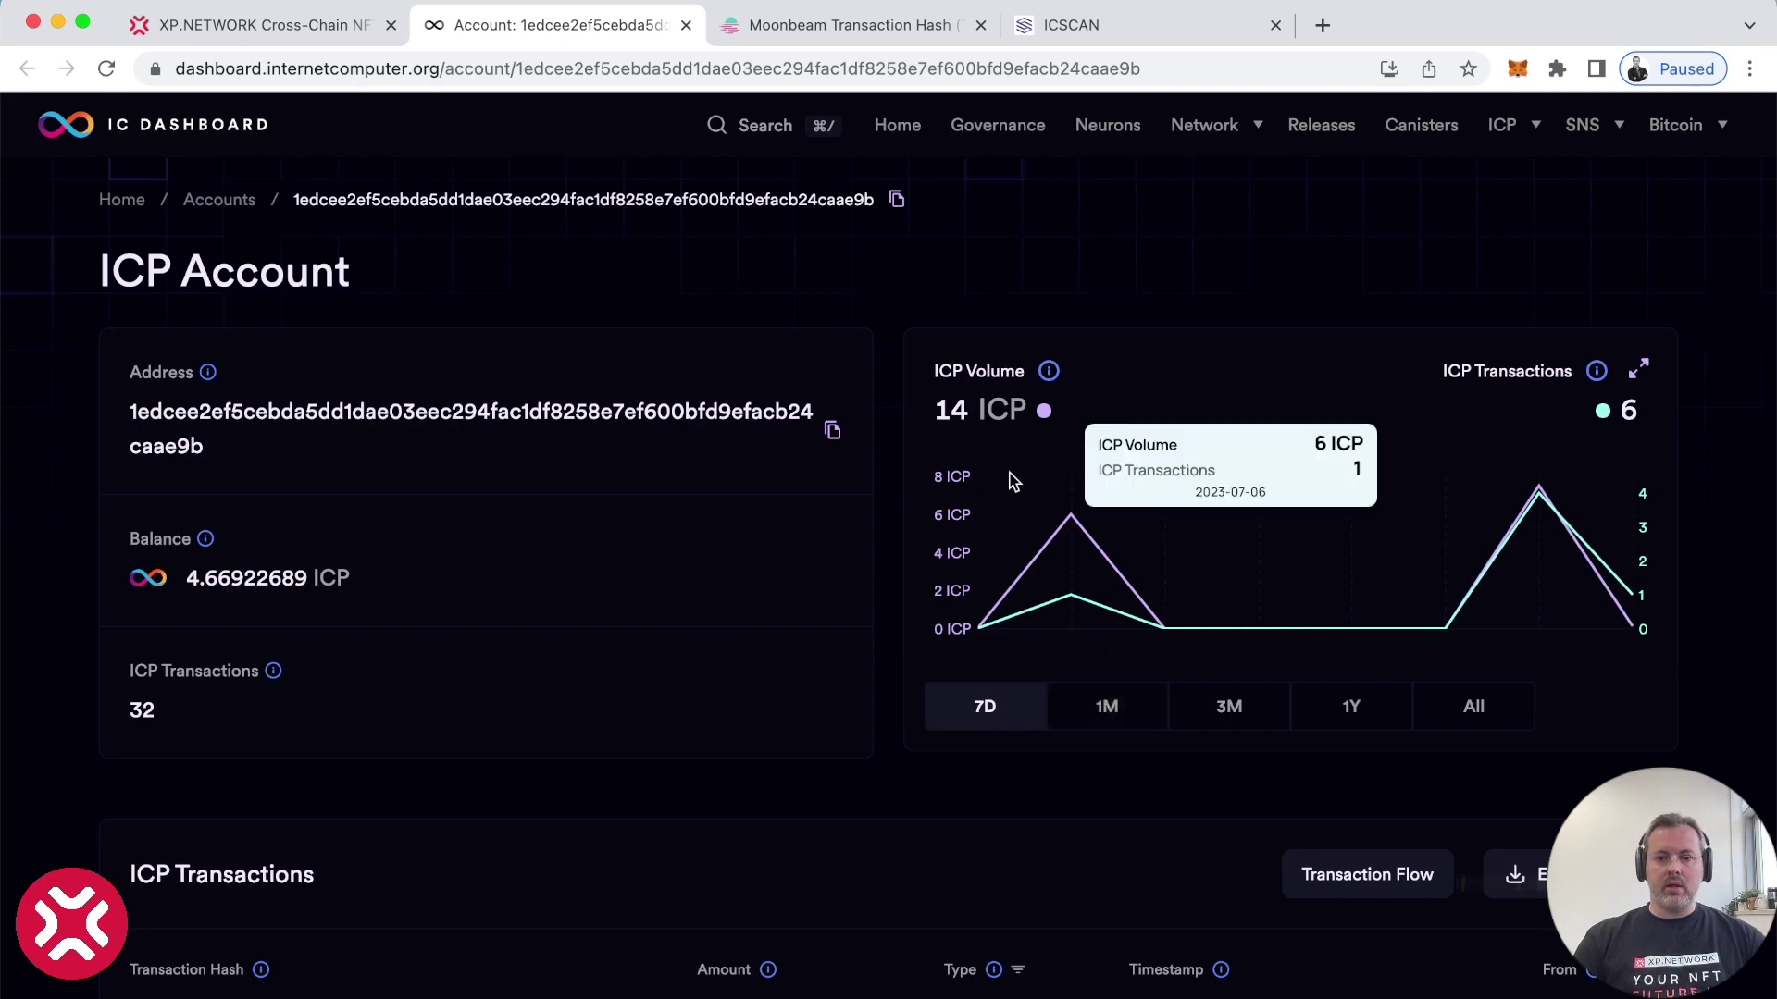
Examine the ICP account's balance and transaction list in the explorer.
{"action": "scroll", "coordinate": [731, 653], "scroll_direction": "down", "scroll_amount": 3}
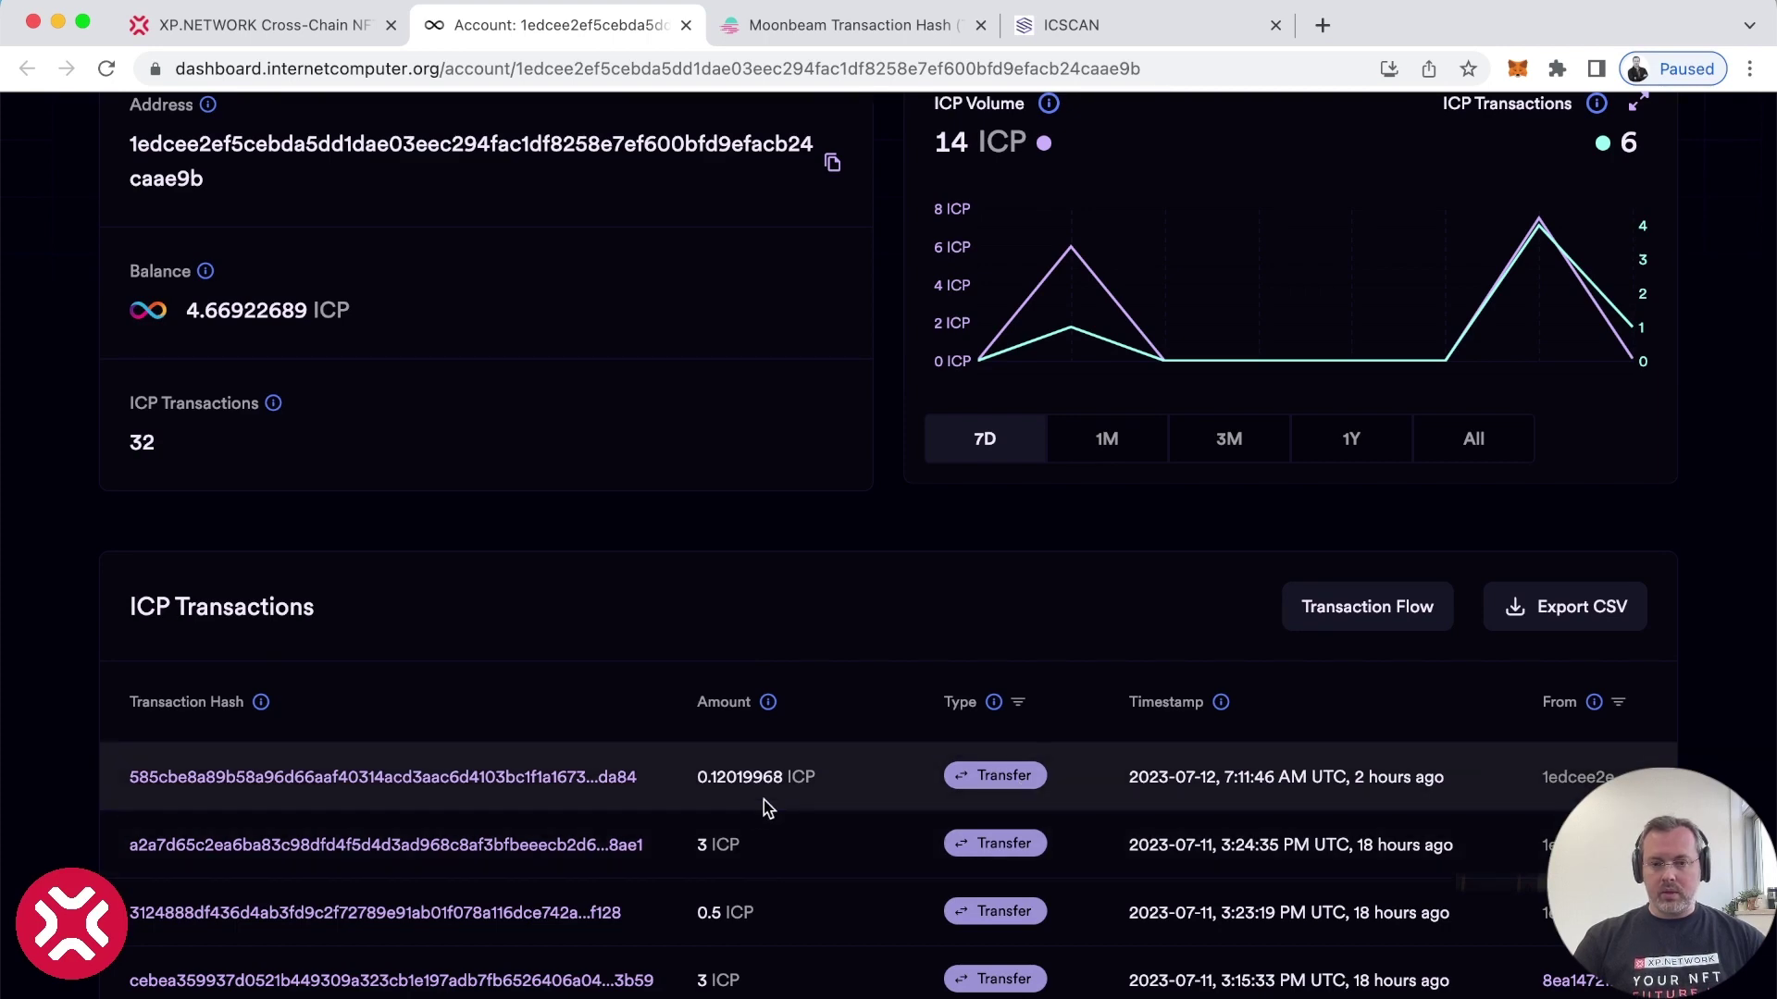
{"action": "scroll", "coordinate": [628, 583], "scroll_direction": "up", "scroll_amount": 5}
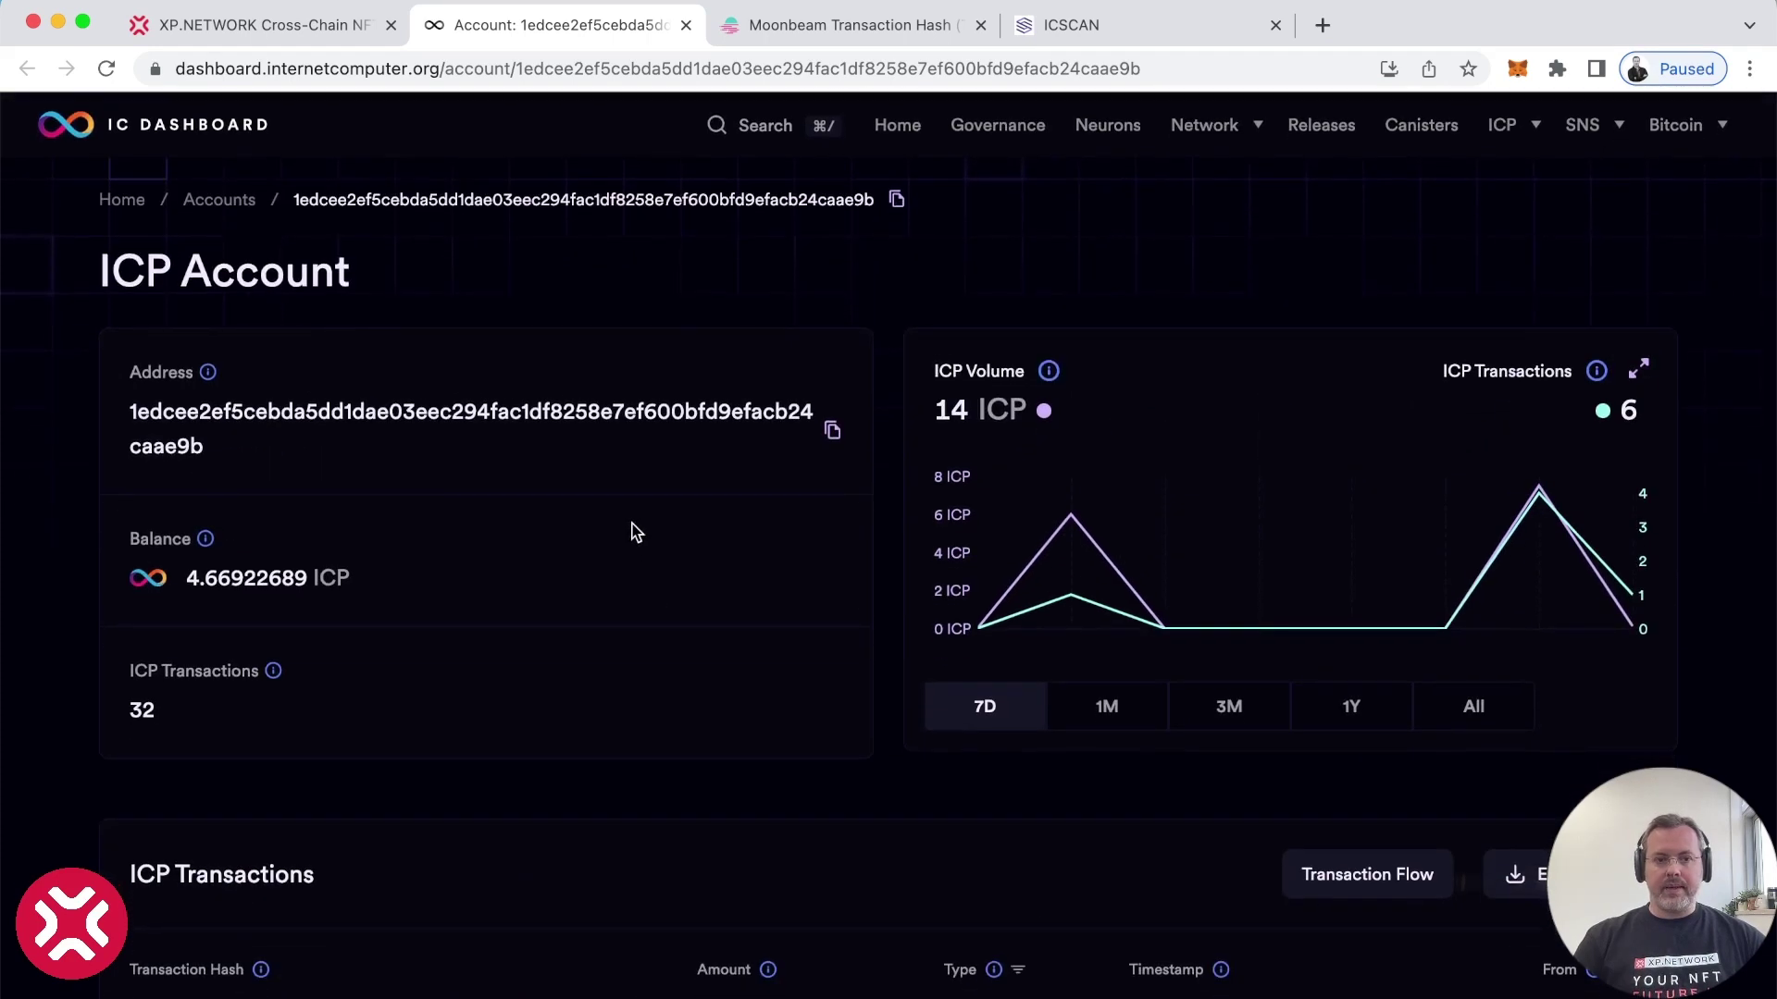
Return to the bridge, close the bridging results and look through the NFTs remaining on Moonbeam.
{"action": "left_click", "coordinate": [282, 32]}
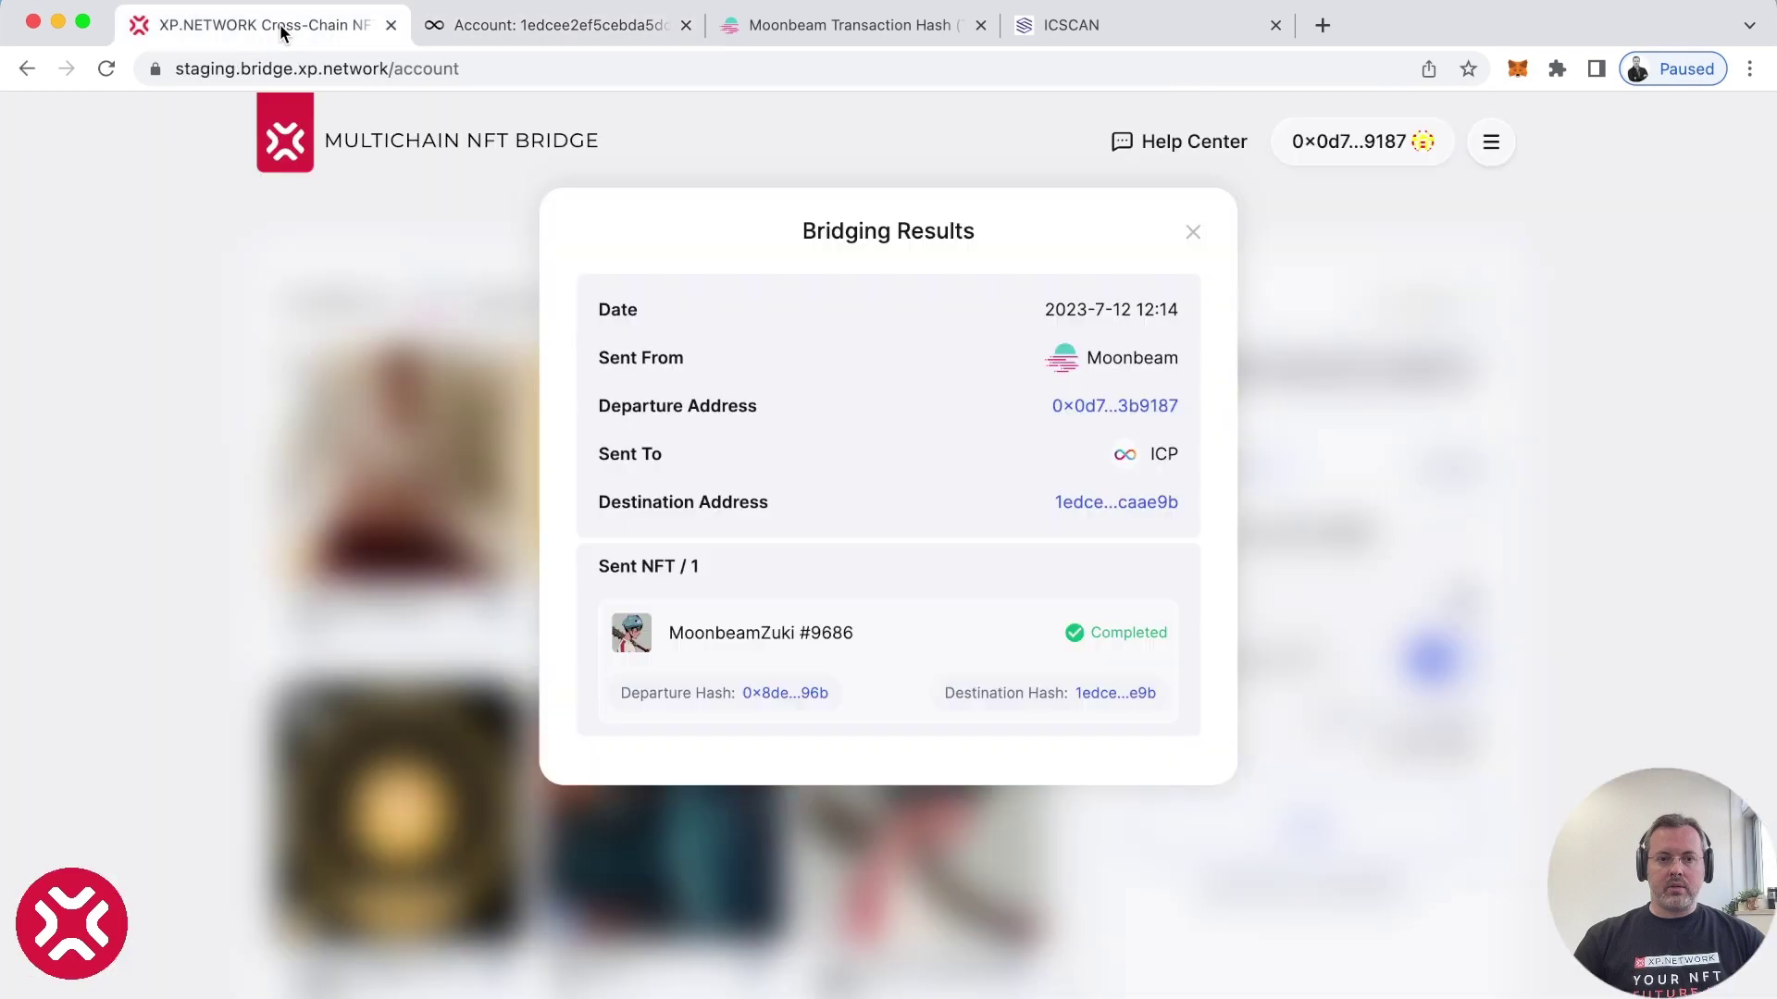
{"action": "left_click", "coordinate": [1193, 233]}
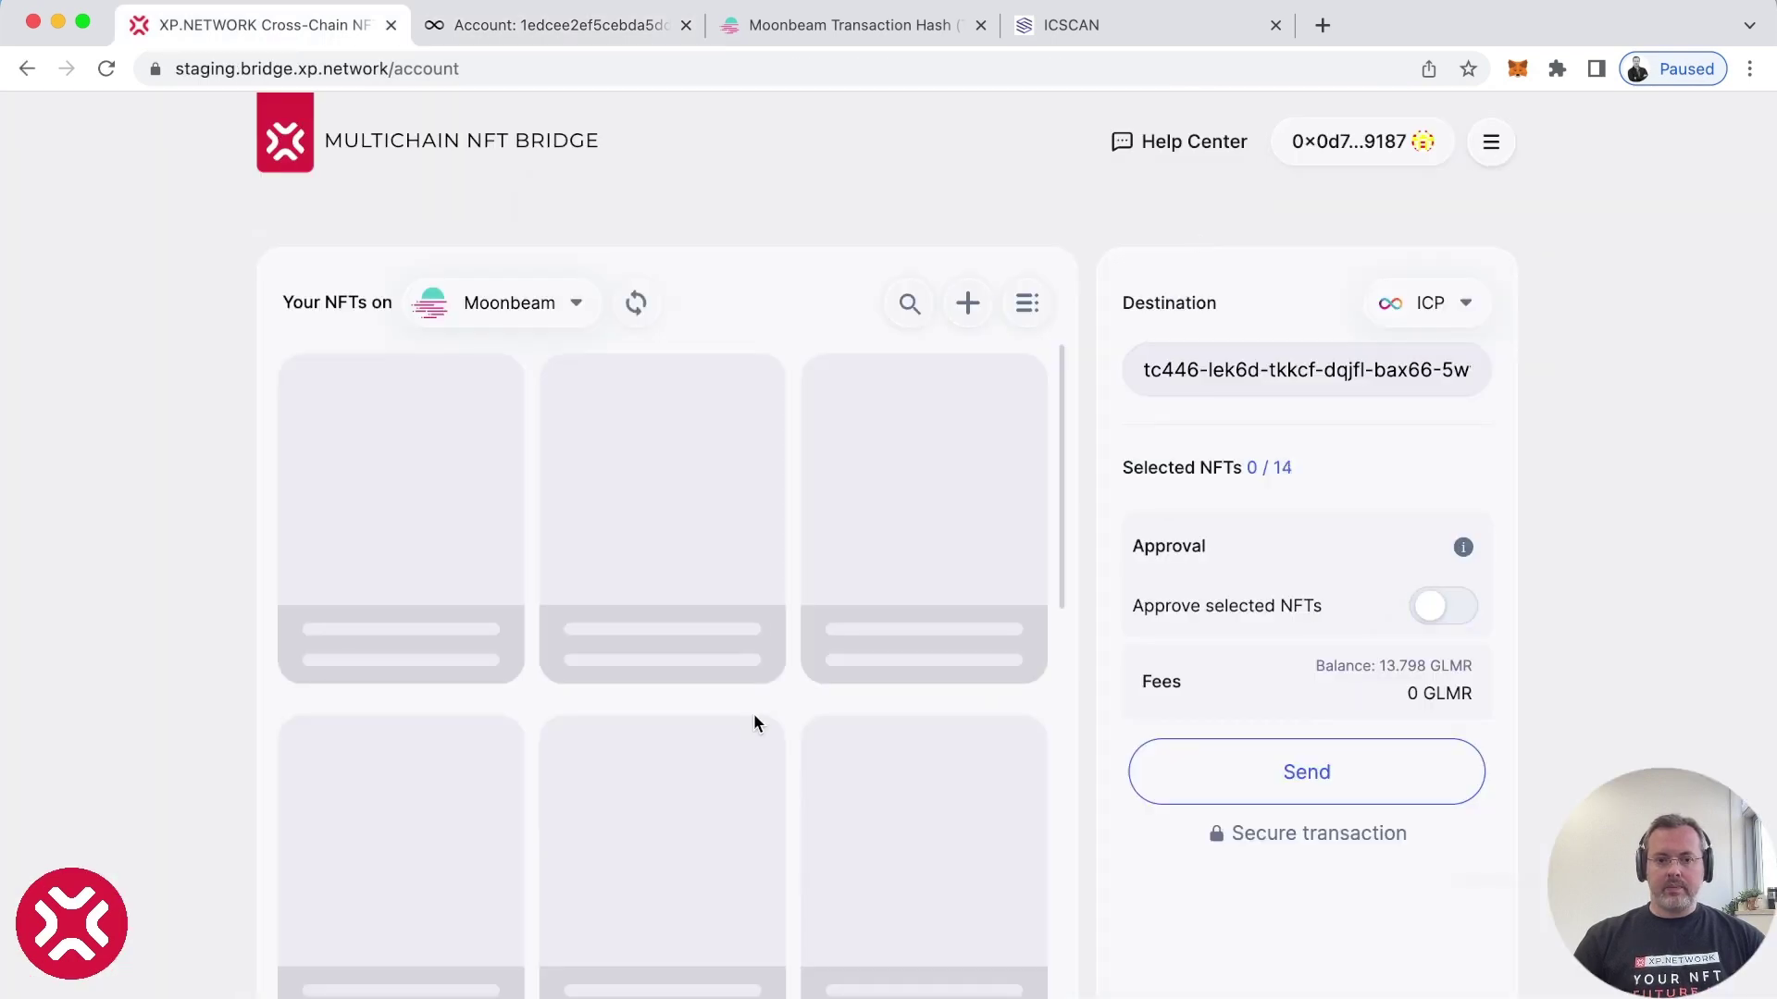
{"action": "scroll", "coordinate": [754, 722], "scroll_direction": "down", "scroll_amount": 10}
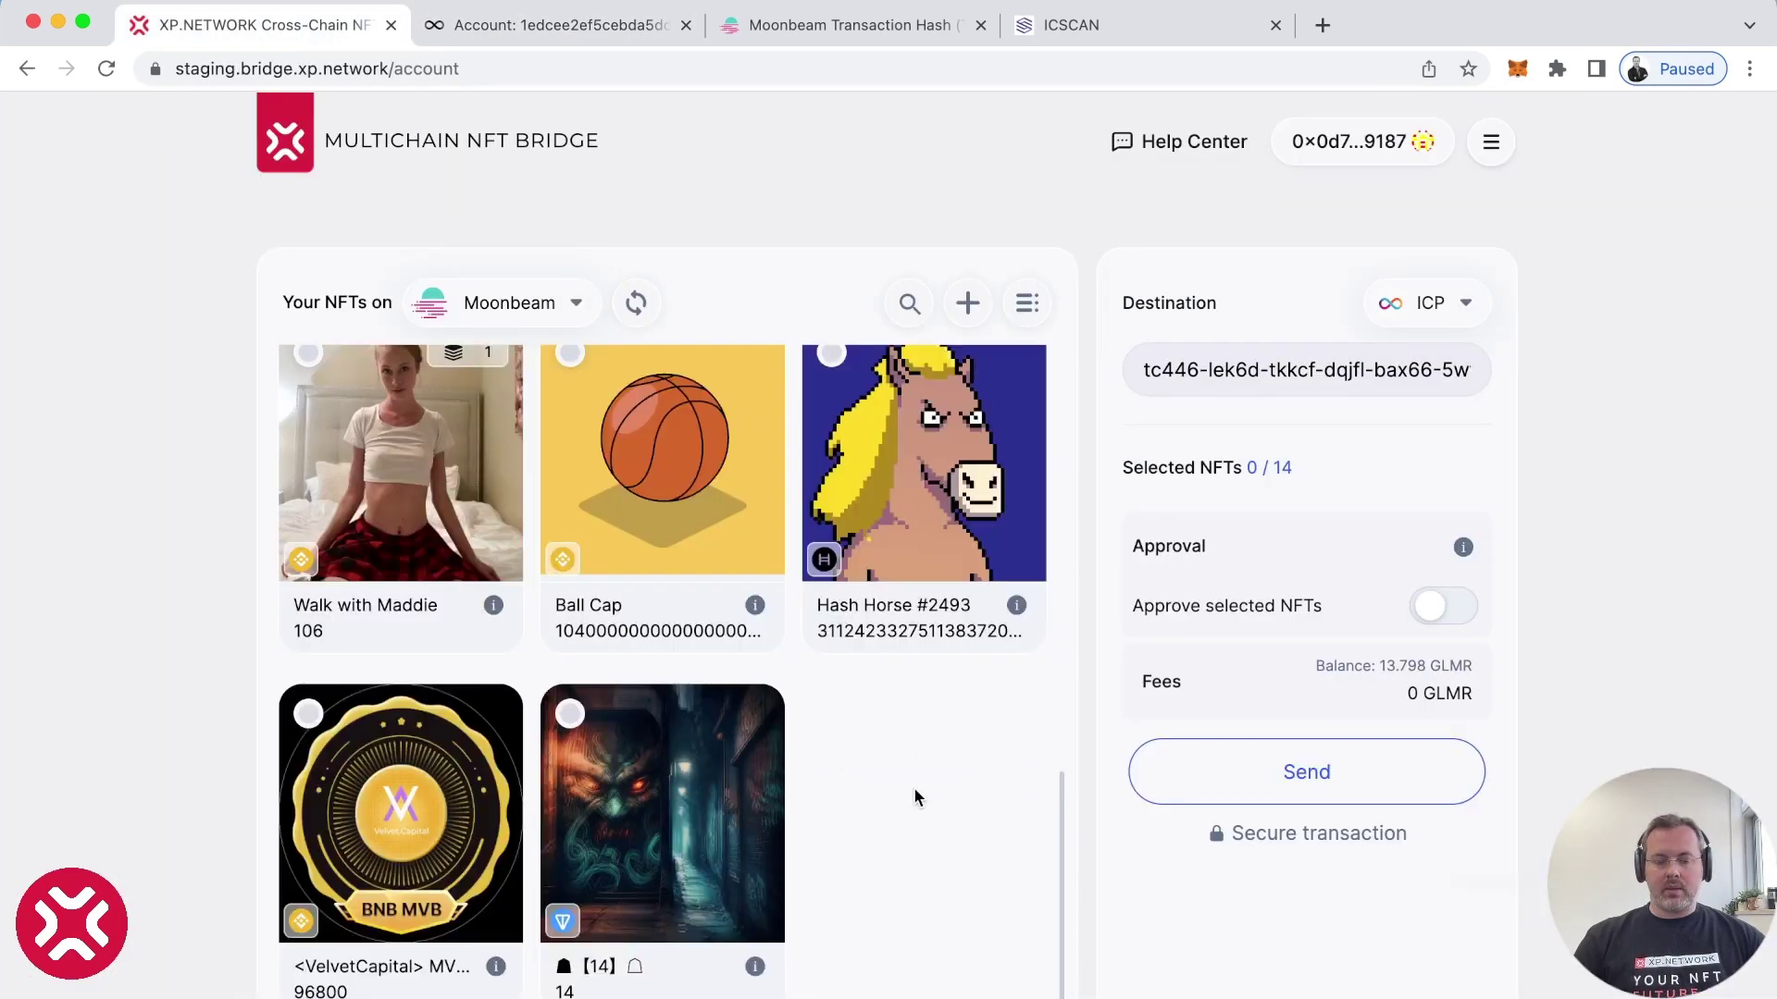
{"action": "scroll", "coordinate": [913, 798], "scroll_direction": "up", "scroll_amount": 10}
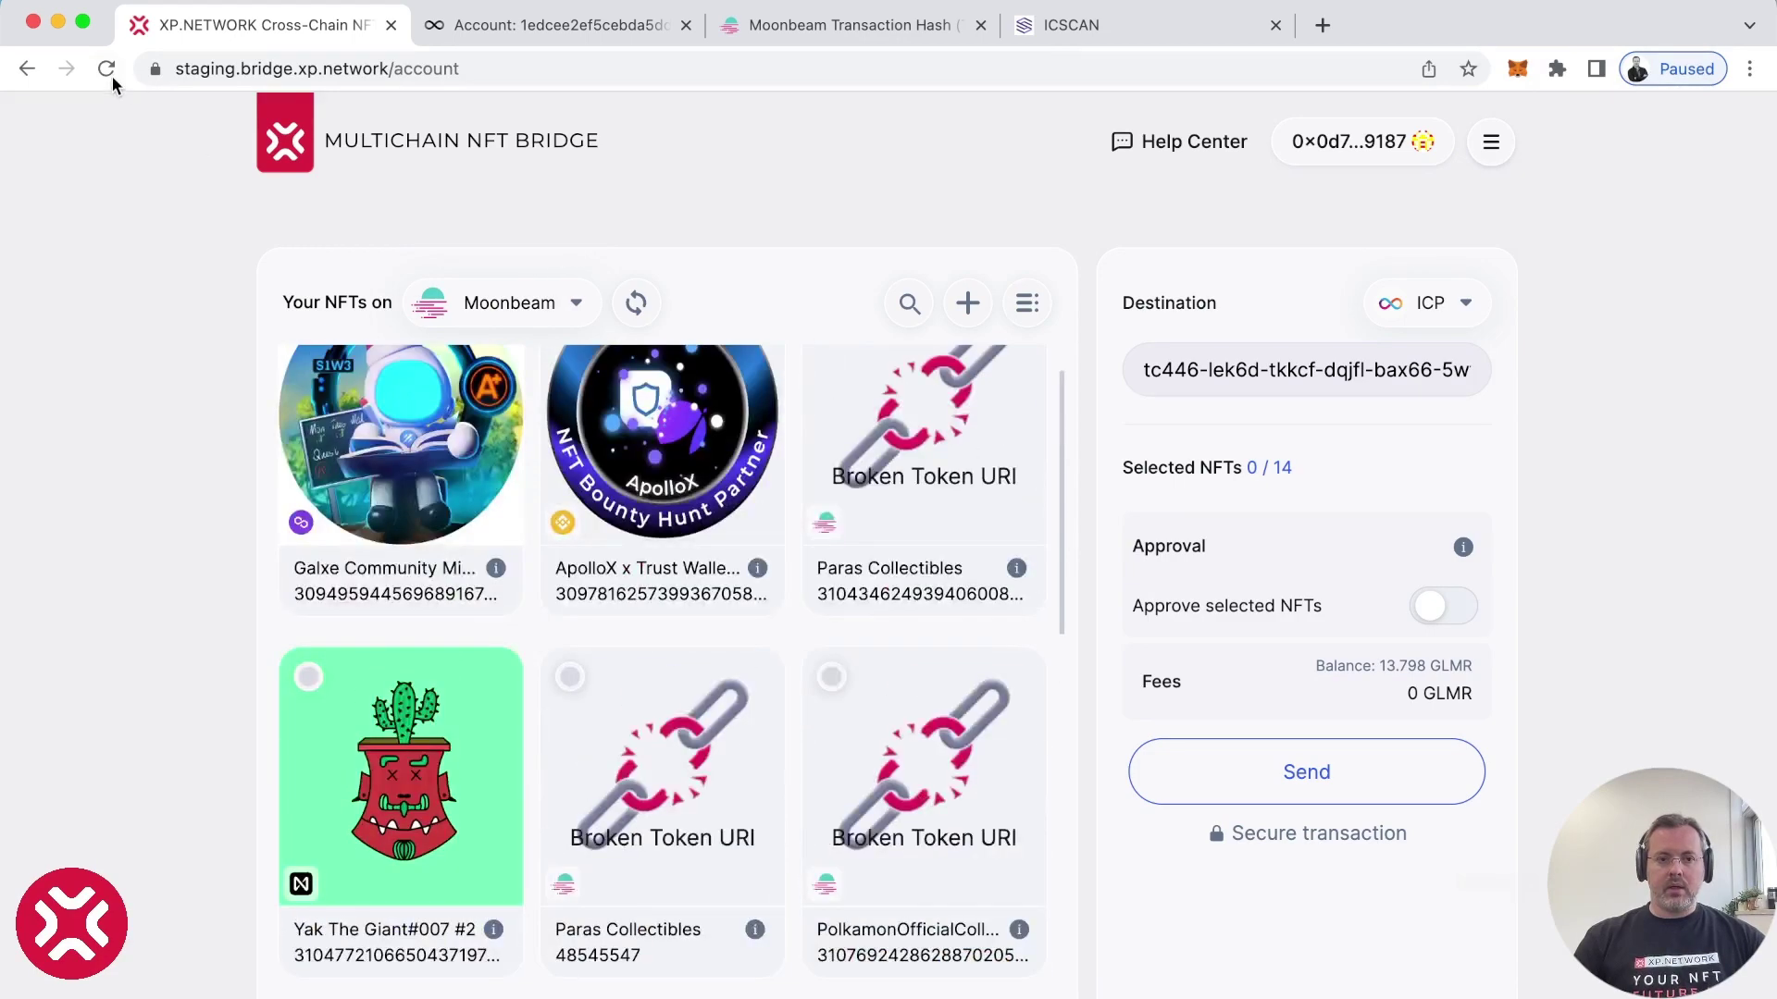
Reload the bridge and set ICP as the departure chain and Moonbeam as the destination chain.
{"action": "left_click", "coordinate": [109, 74]}
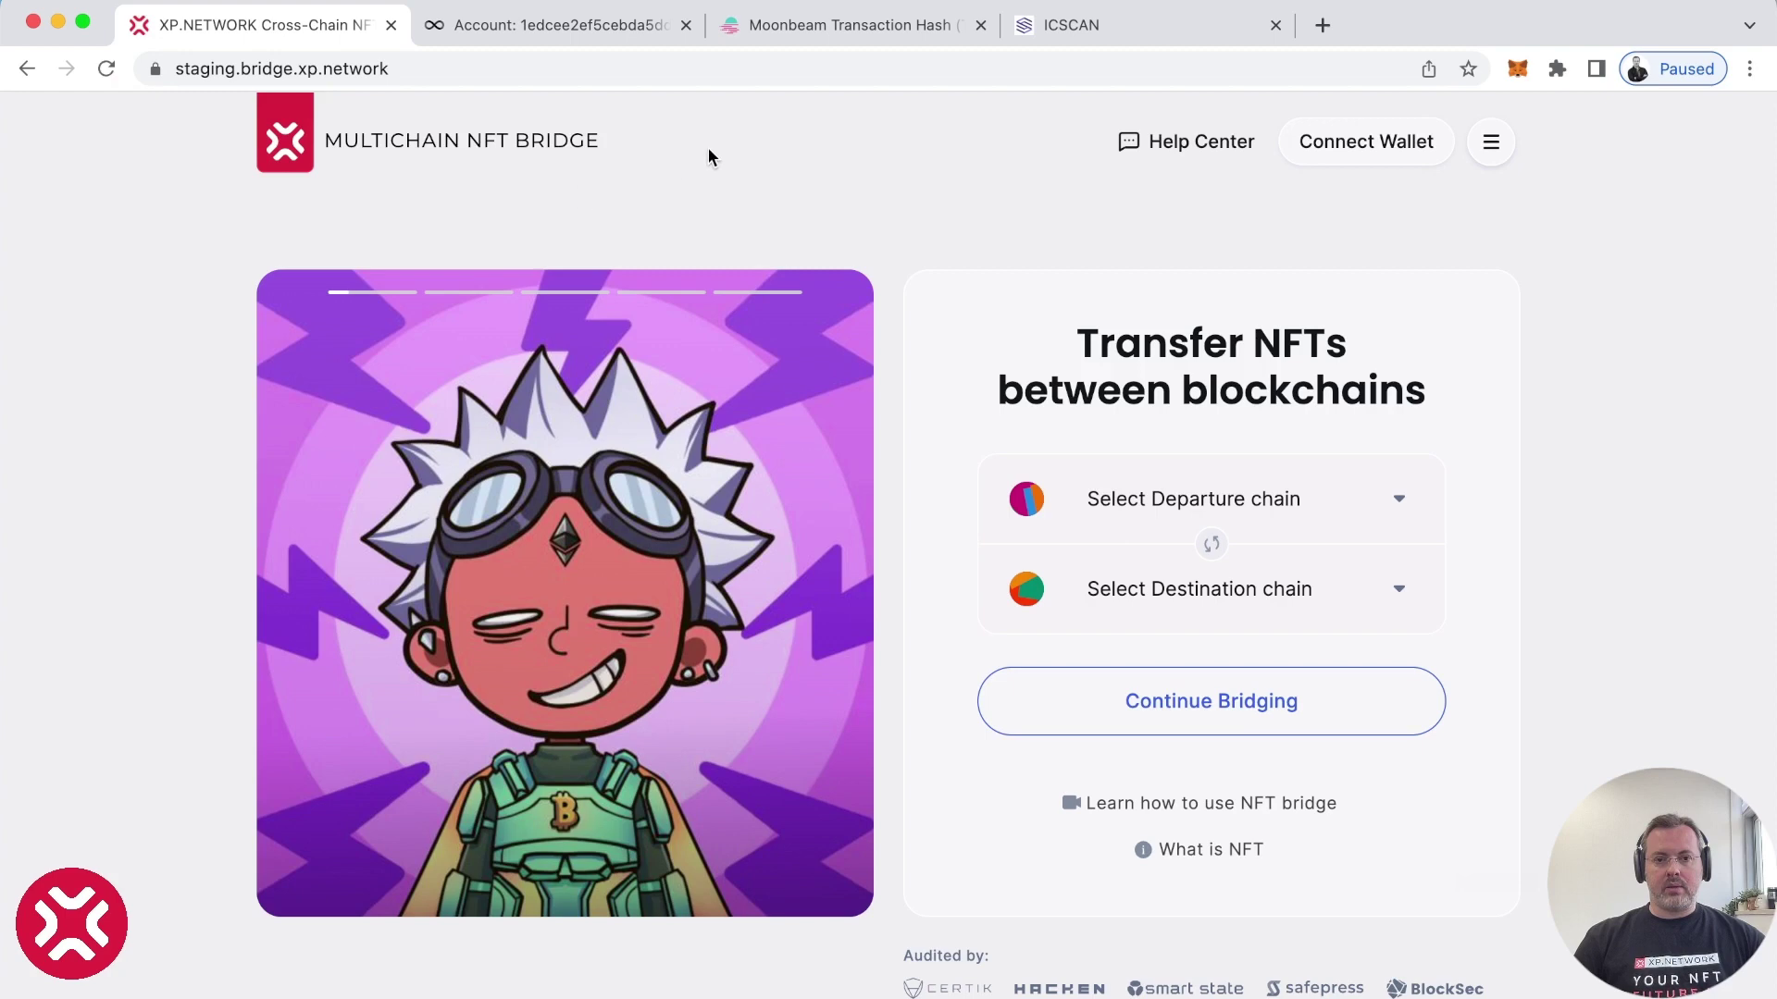
{"action": "left_click", "coordinate": [1223, 491]}
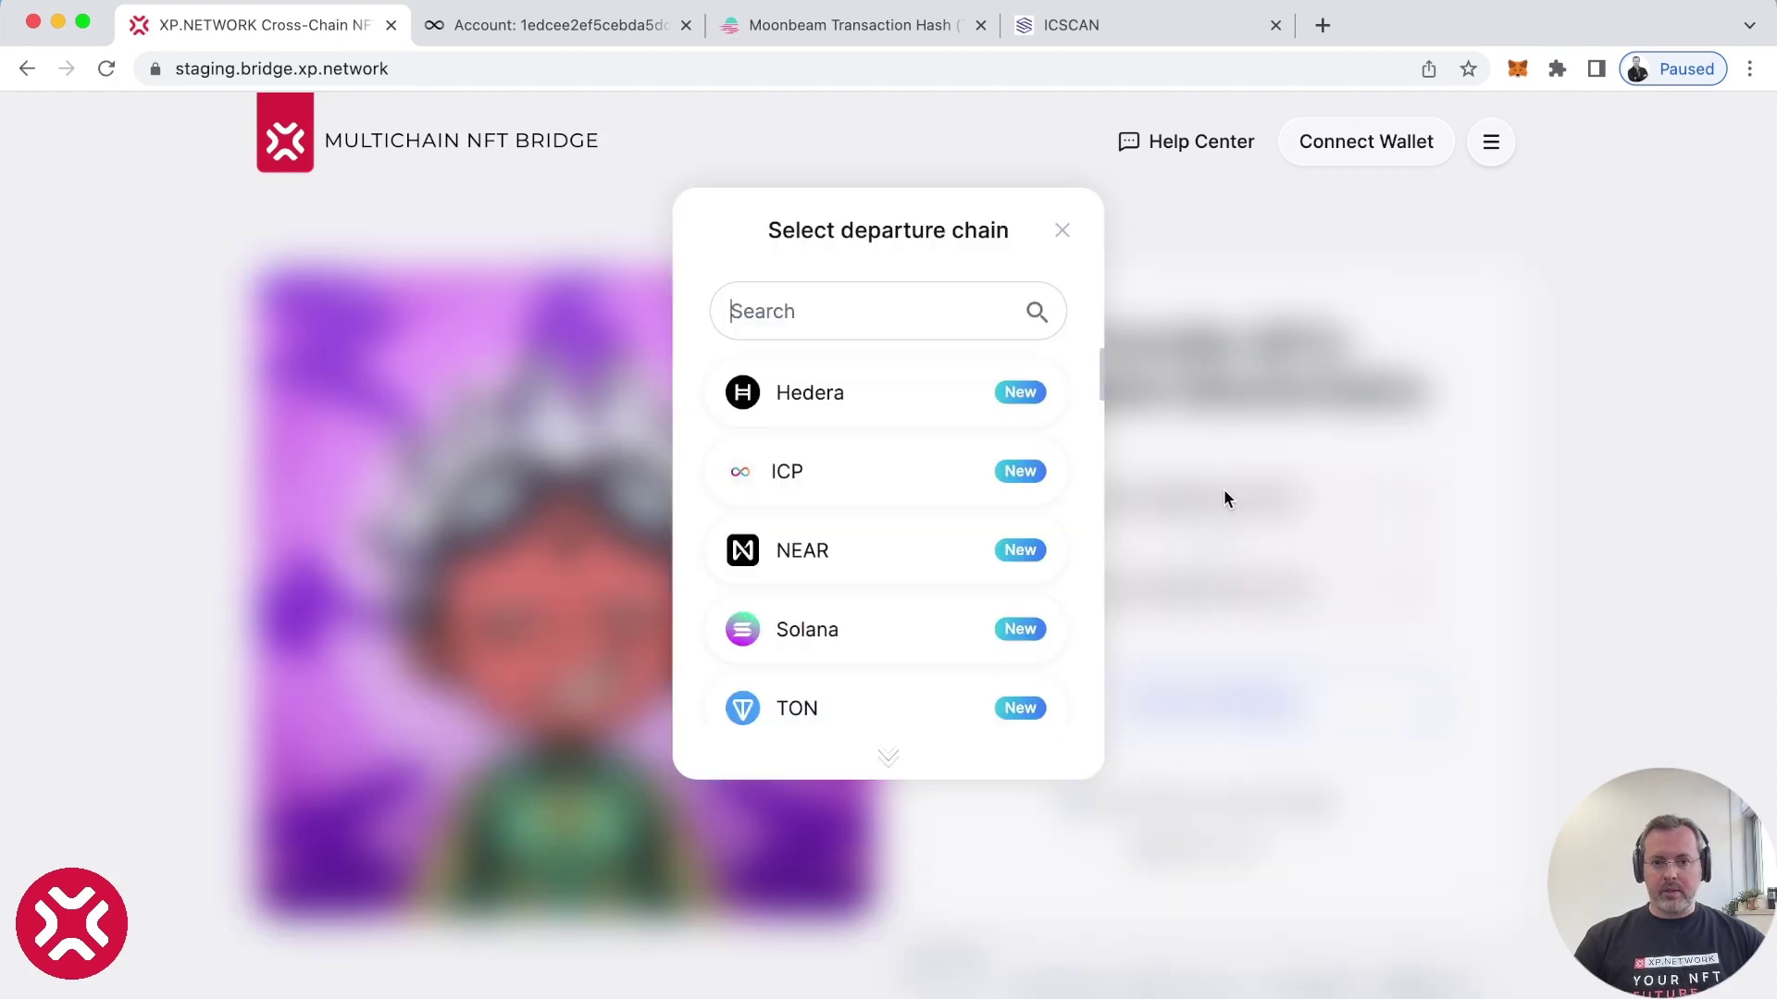
{"action": "left_click", "coordinate": [832, 471]}
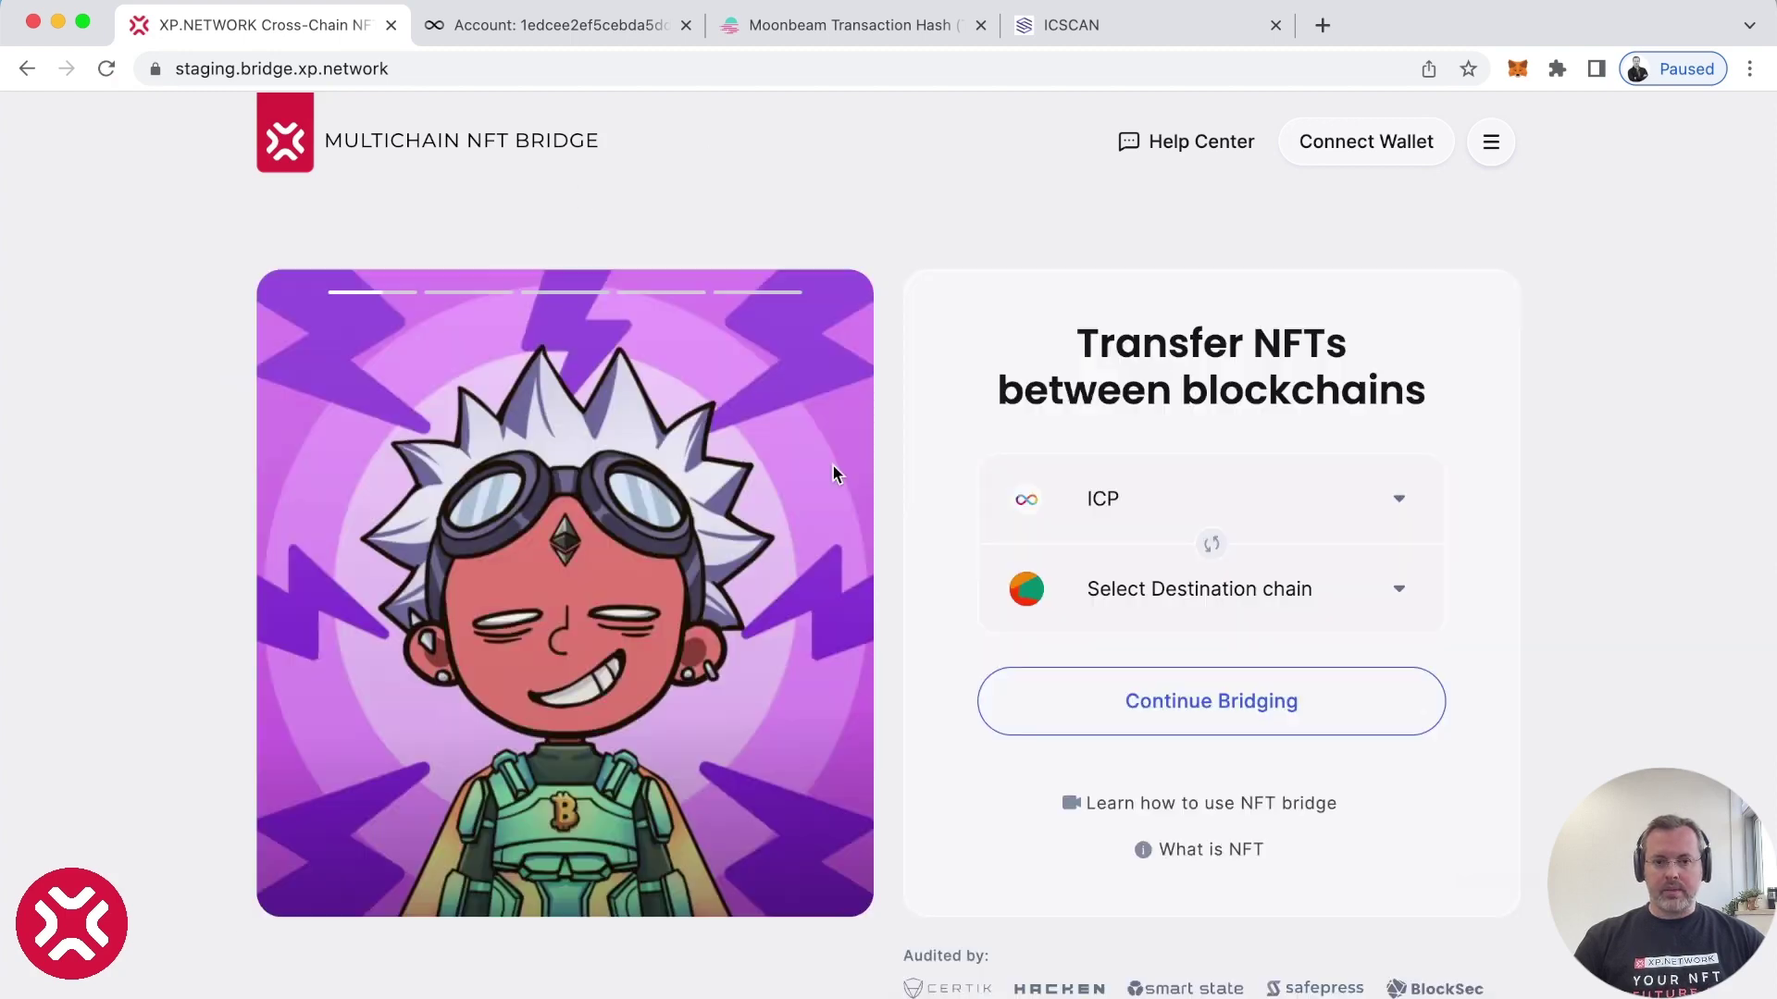
{"action": "left_click", "coordinate": [1179, 591]}
{"action": "type", "text": "Mon"}
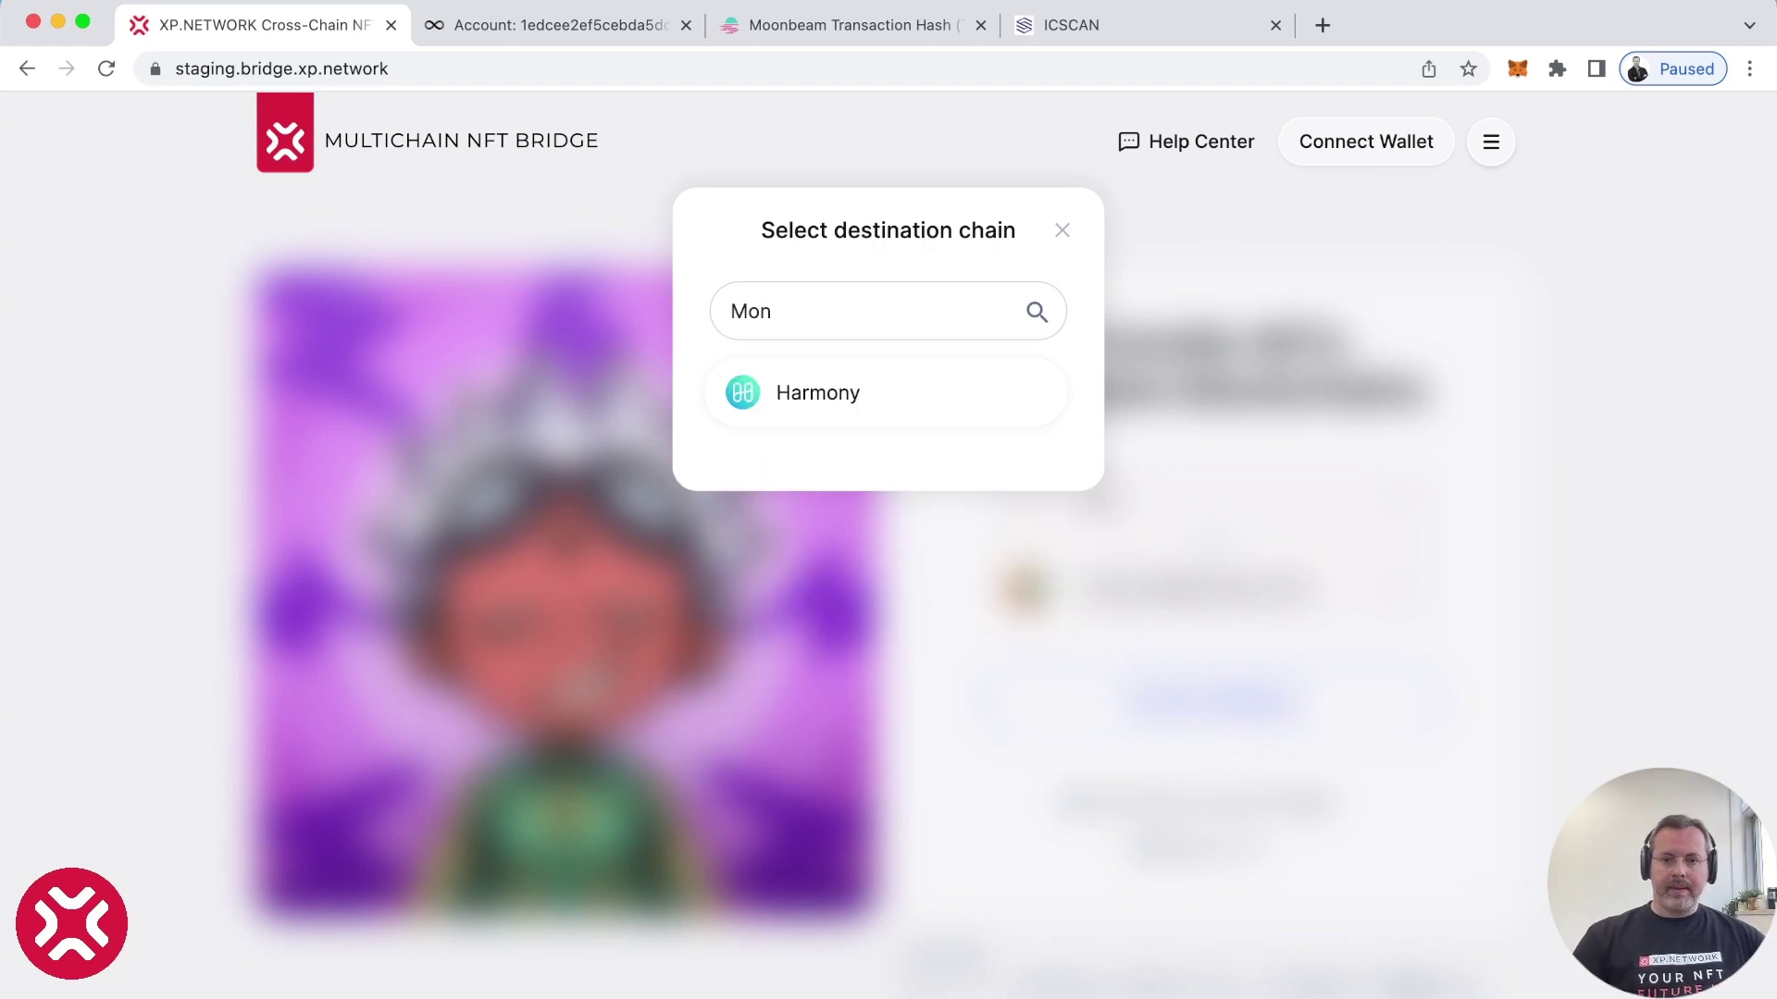
{"action": "key", "text": "BackSpace"}
{"action": "type", "text": "o"}
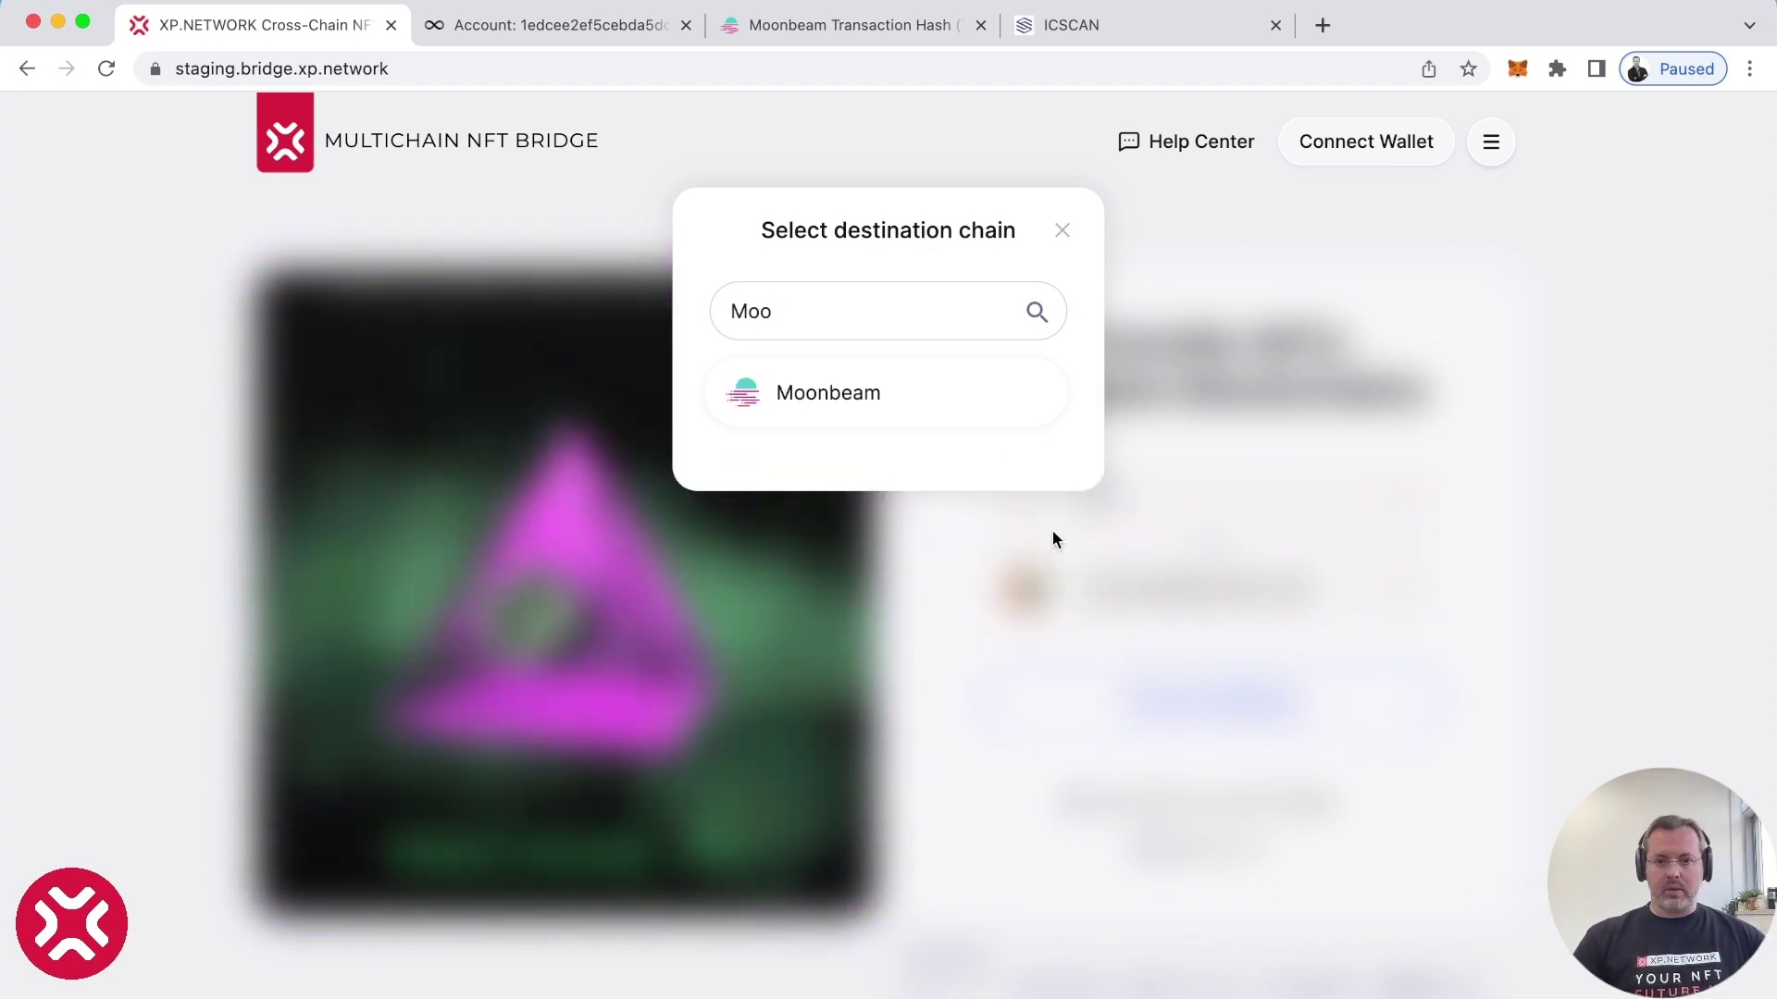
{"action": "left_click", "coordinate": [975, 423]}
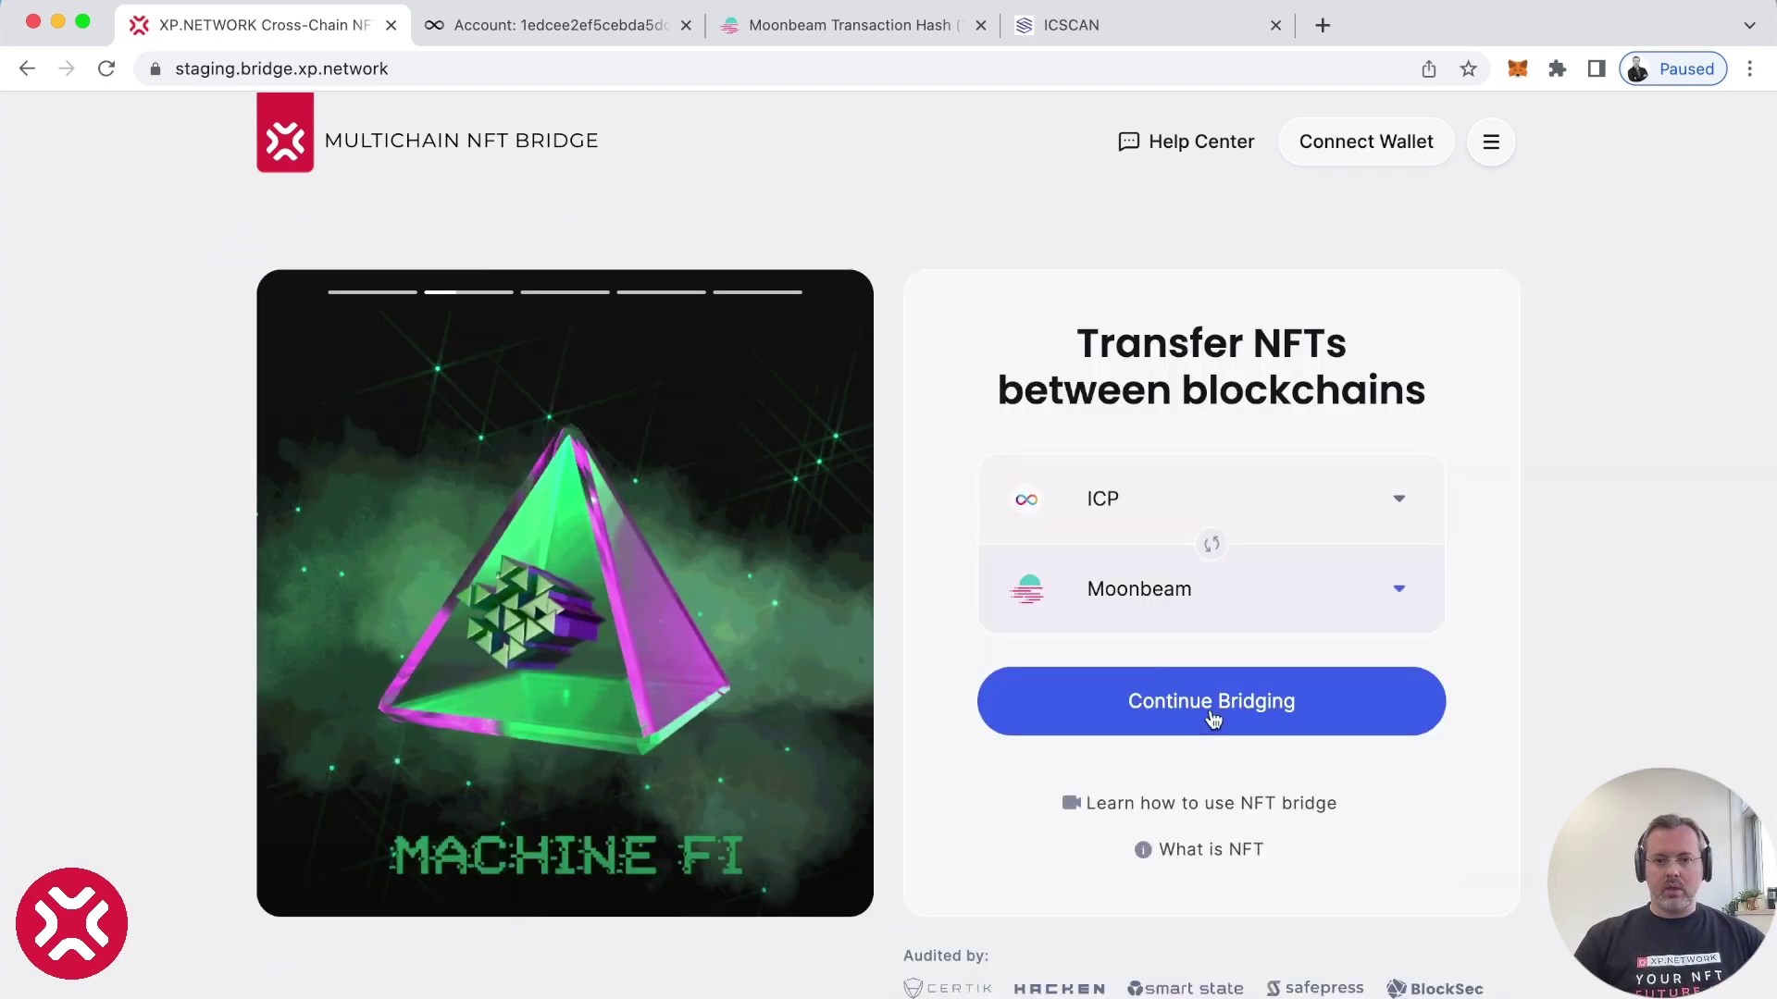
Continue bridging and connect the Plug wallet, allowing the site's connection request.
{"action": "left_click", "coordinate": [1350, 700]}
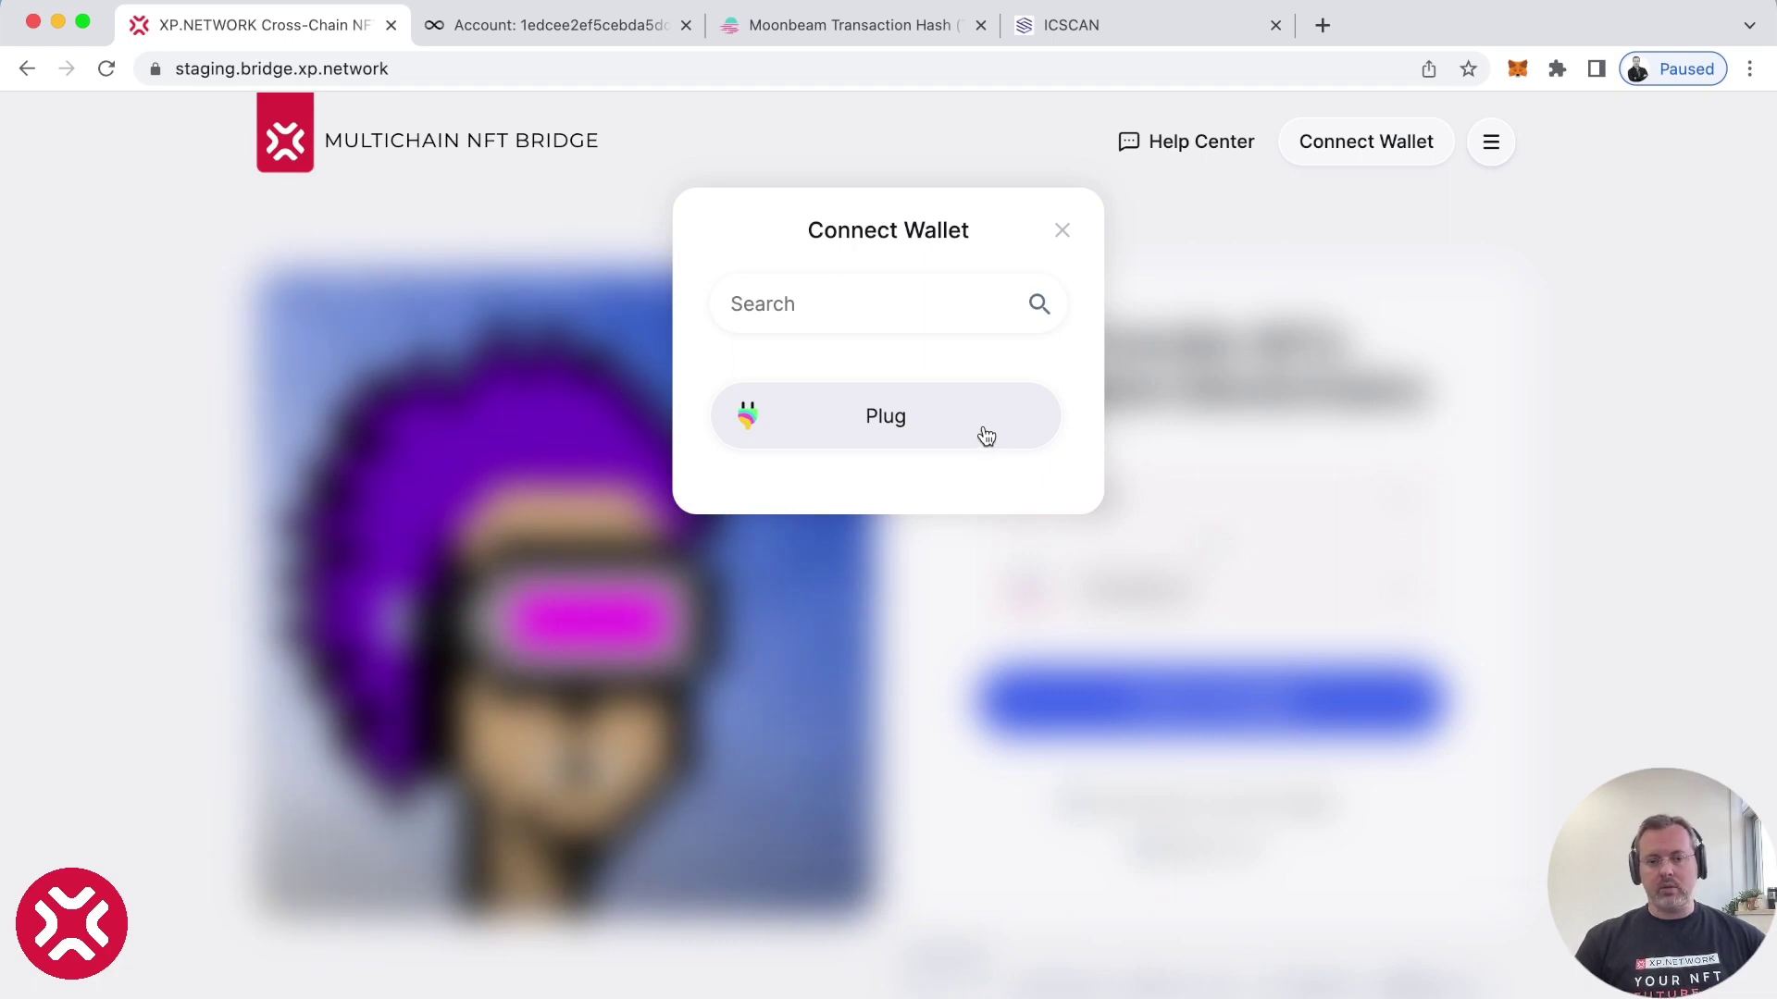
{"action": "left_click", "coordinate": [971, 428]}
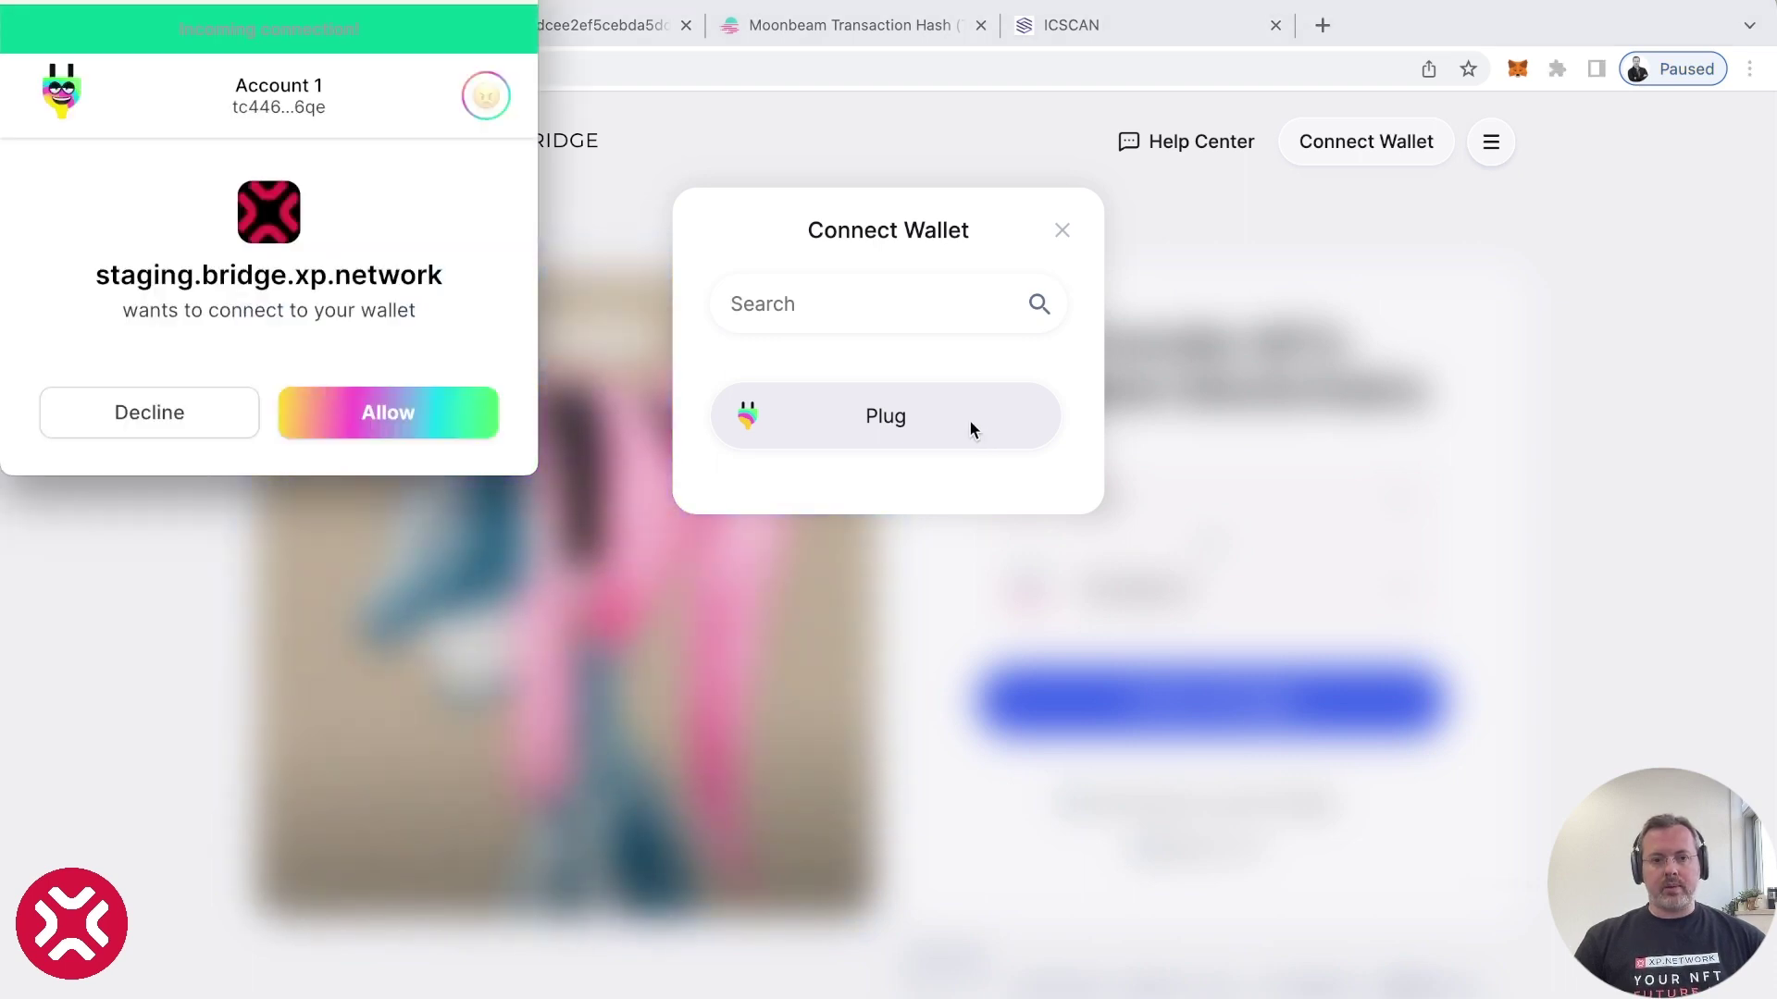
{"action": "left_click", "coordinate": [427, 413]}
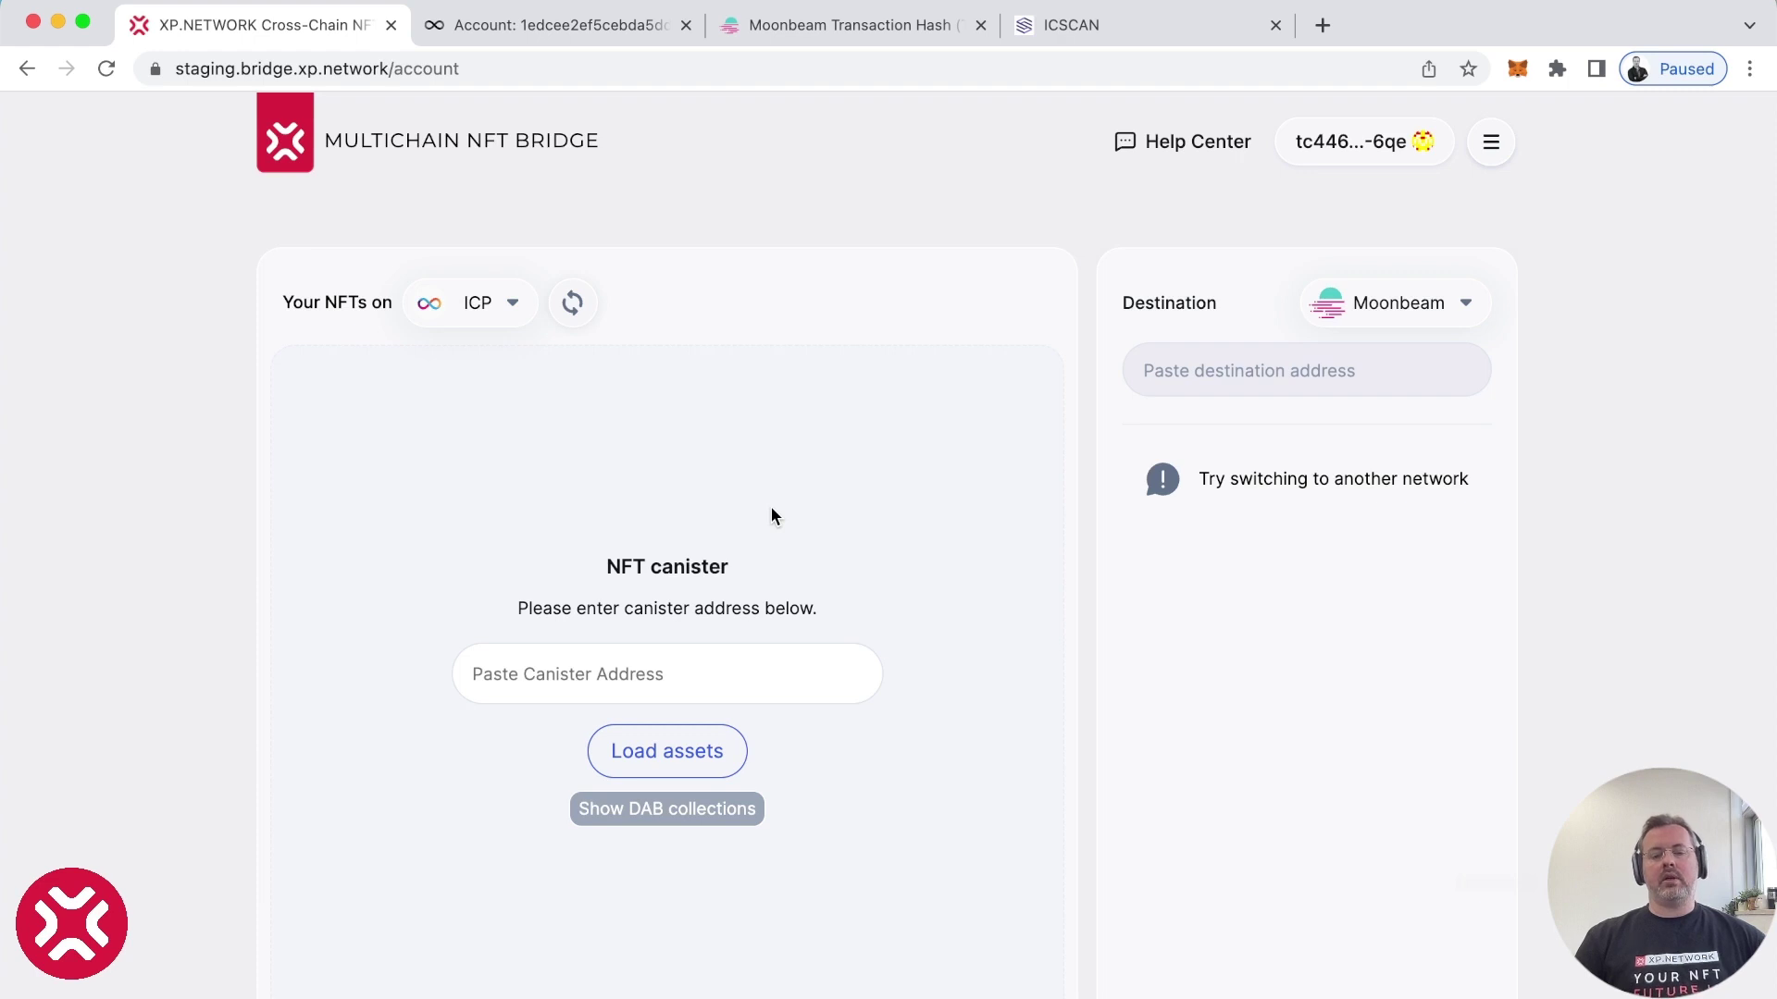
Copy the canister ID kfev6-niaaa-aaaan-qd3zq-cai from the ICSCAN page's URL.
{"action": "left_click", "coordinate": [688, 673]}
{"action": "key", "text": "Escape"}
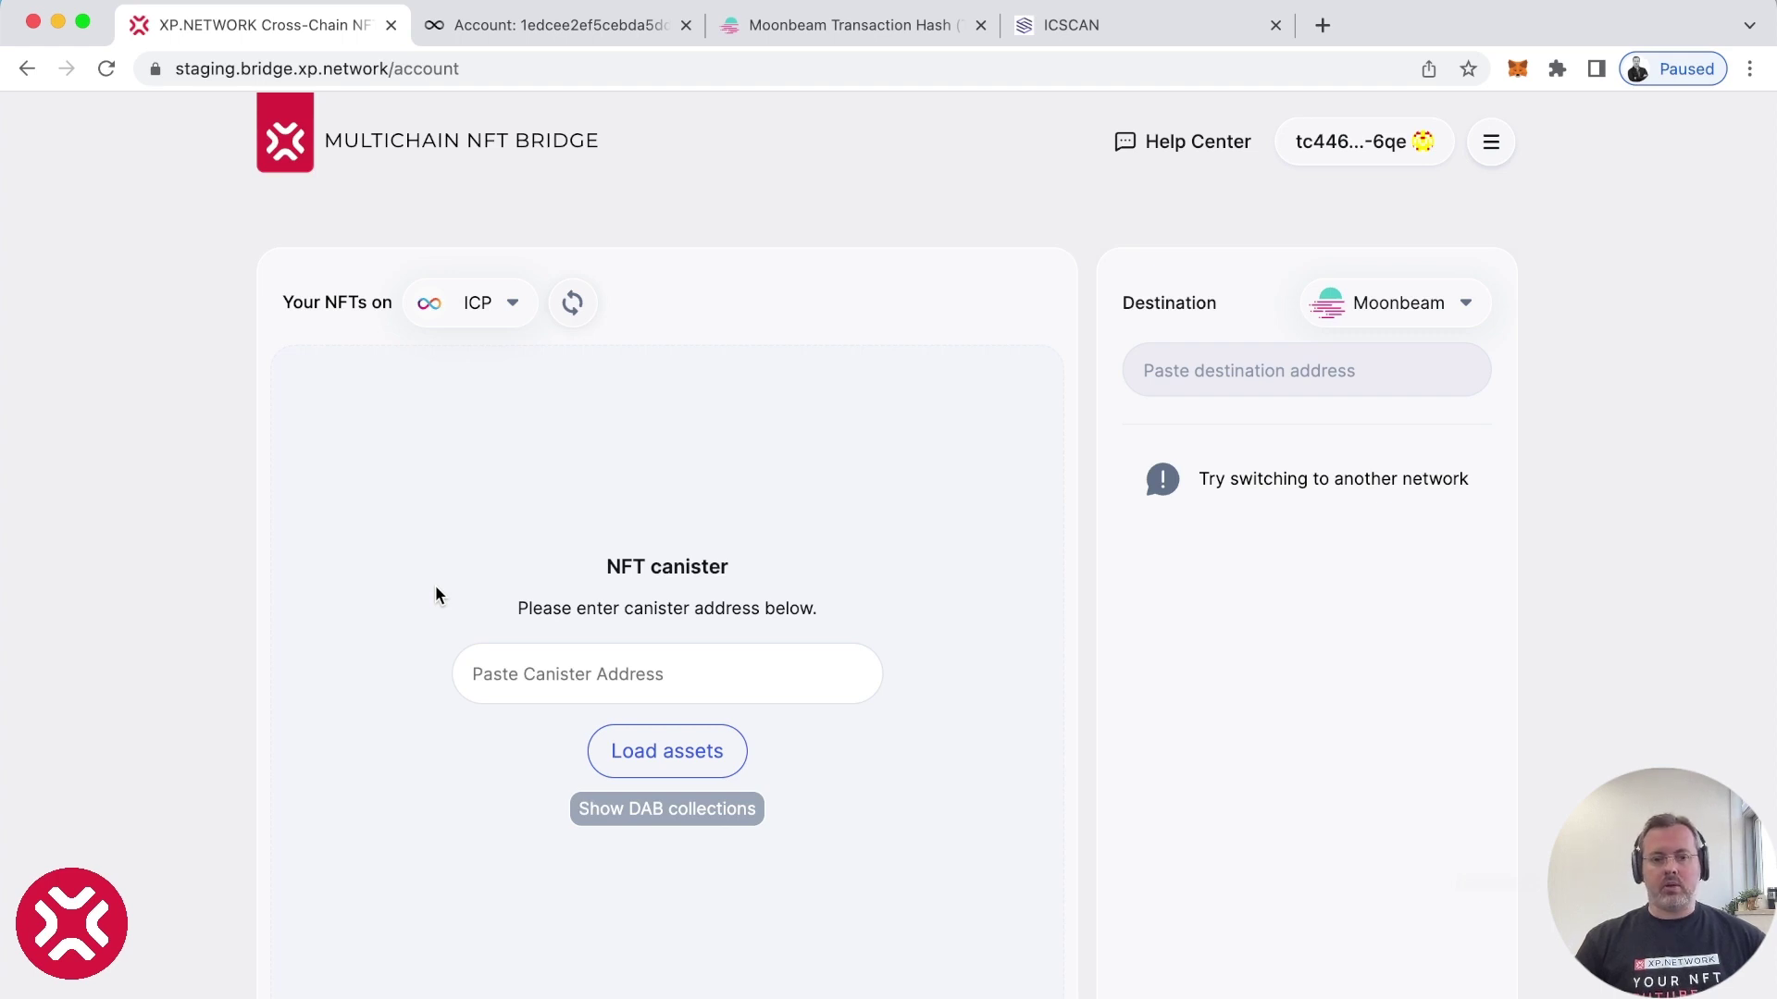
{"action": "left_click", "coordinate": [478, 674]}
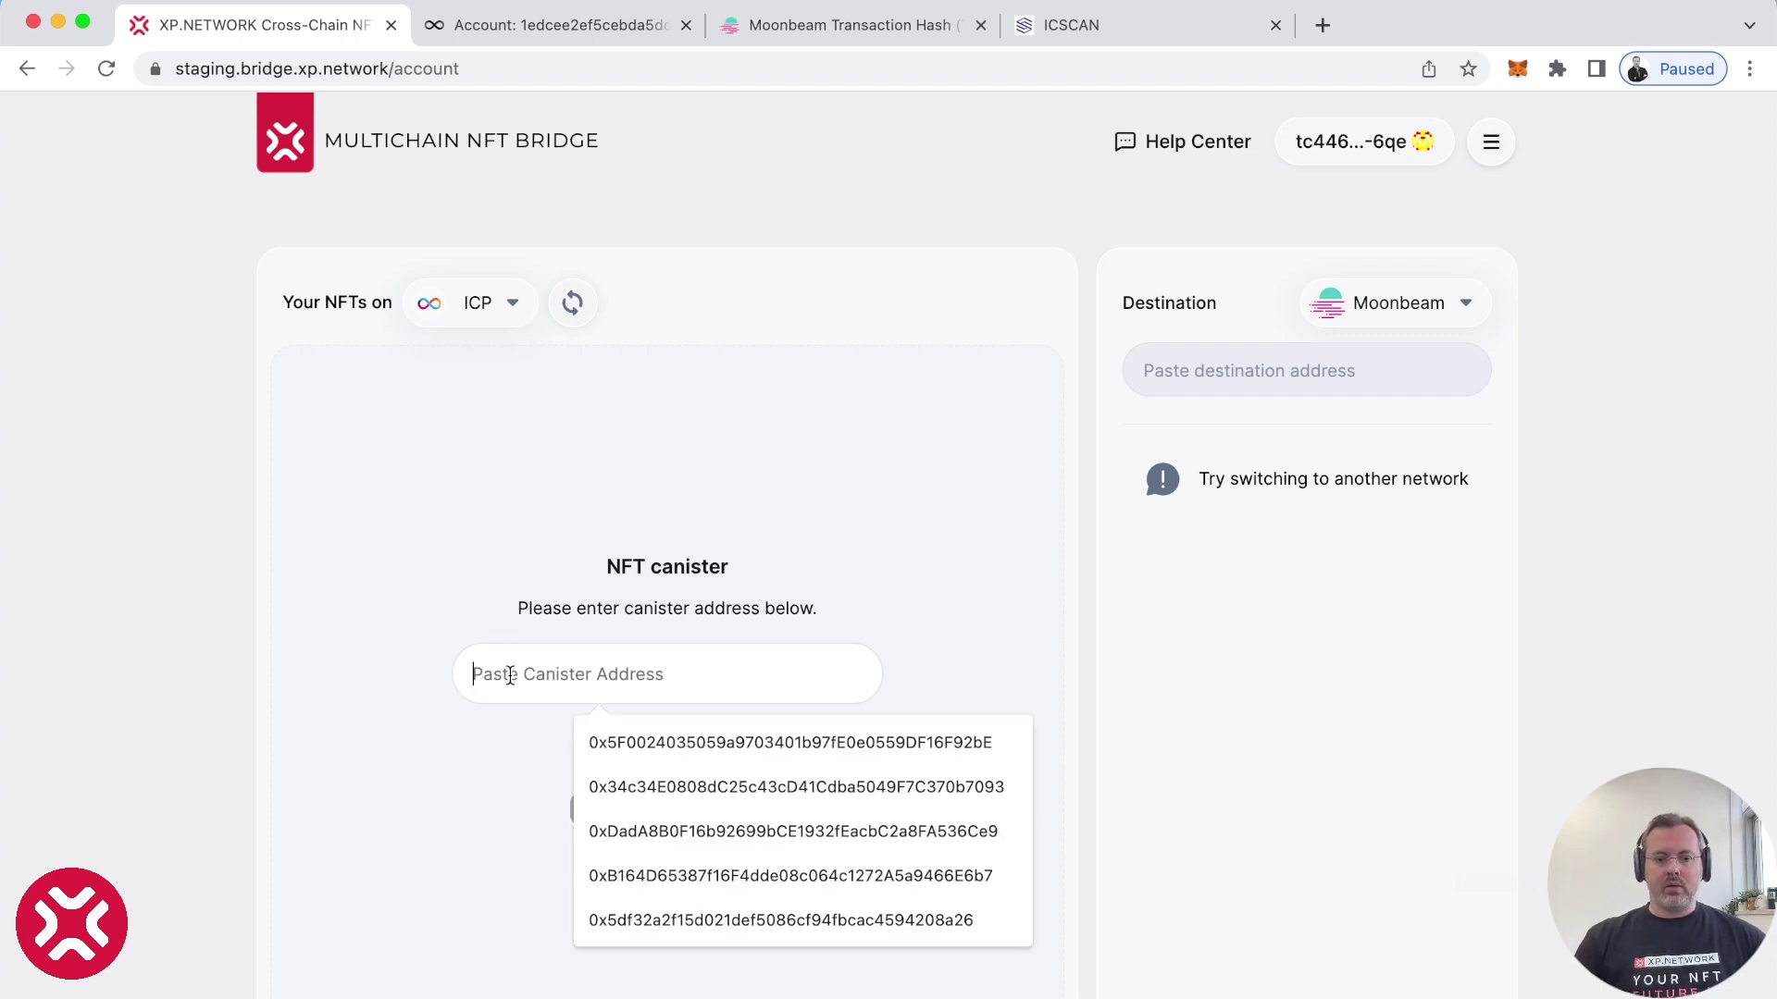
{"action": "left_click", "coordinate": [568, 24]}
{"action": "left_click", "coordinate": [1083, 26]}
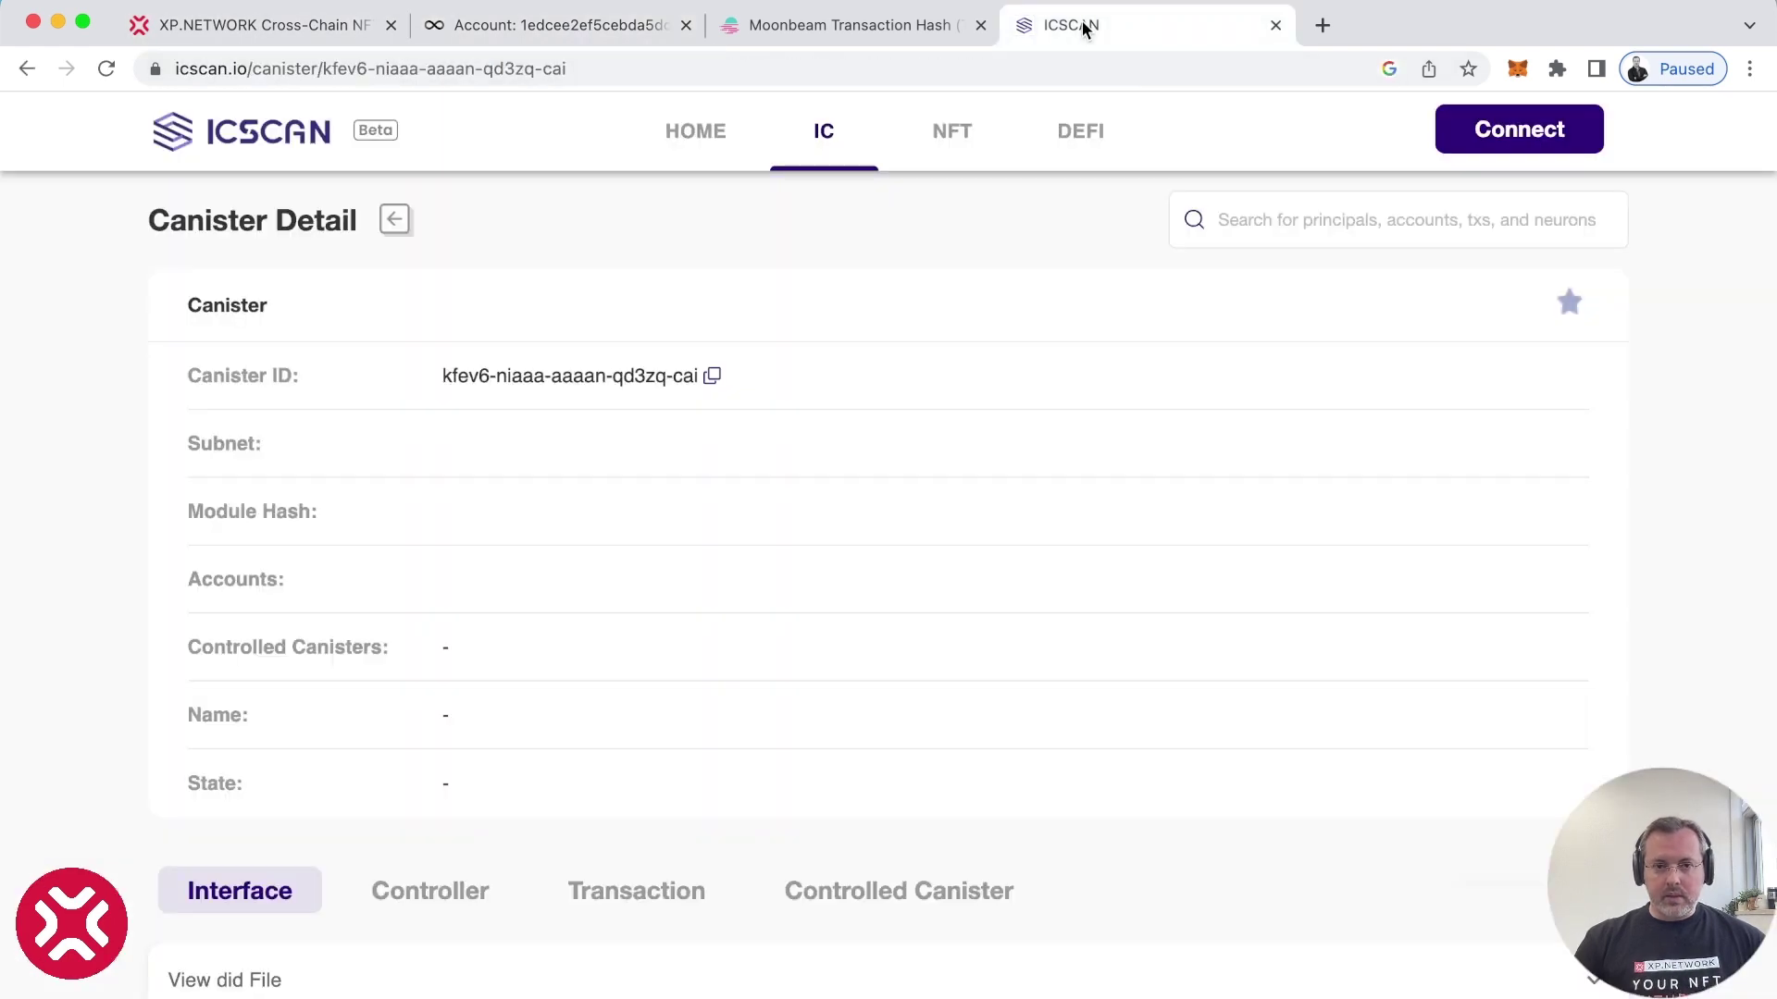
{"action": "left_click", "coordinate": [583, 68]}
{"action": "key", "text": "Right"}
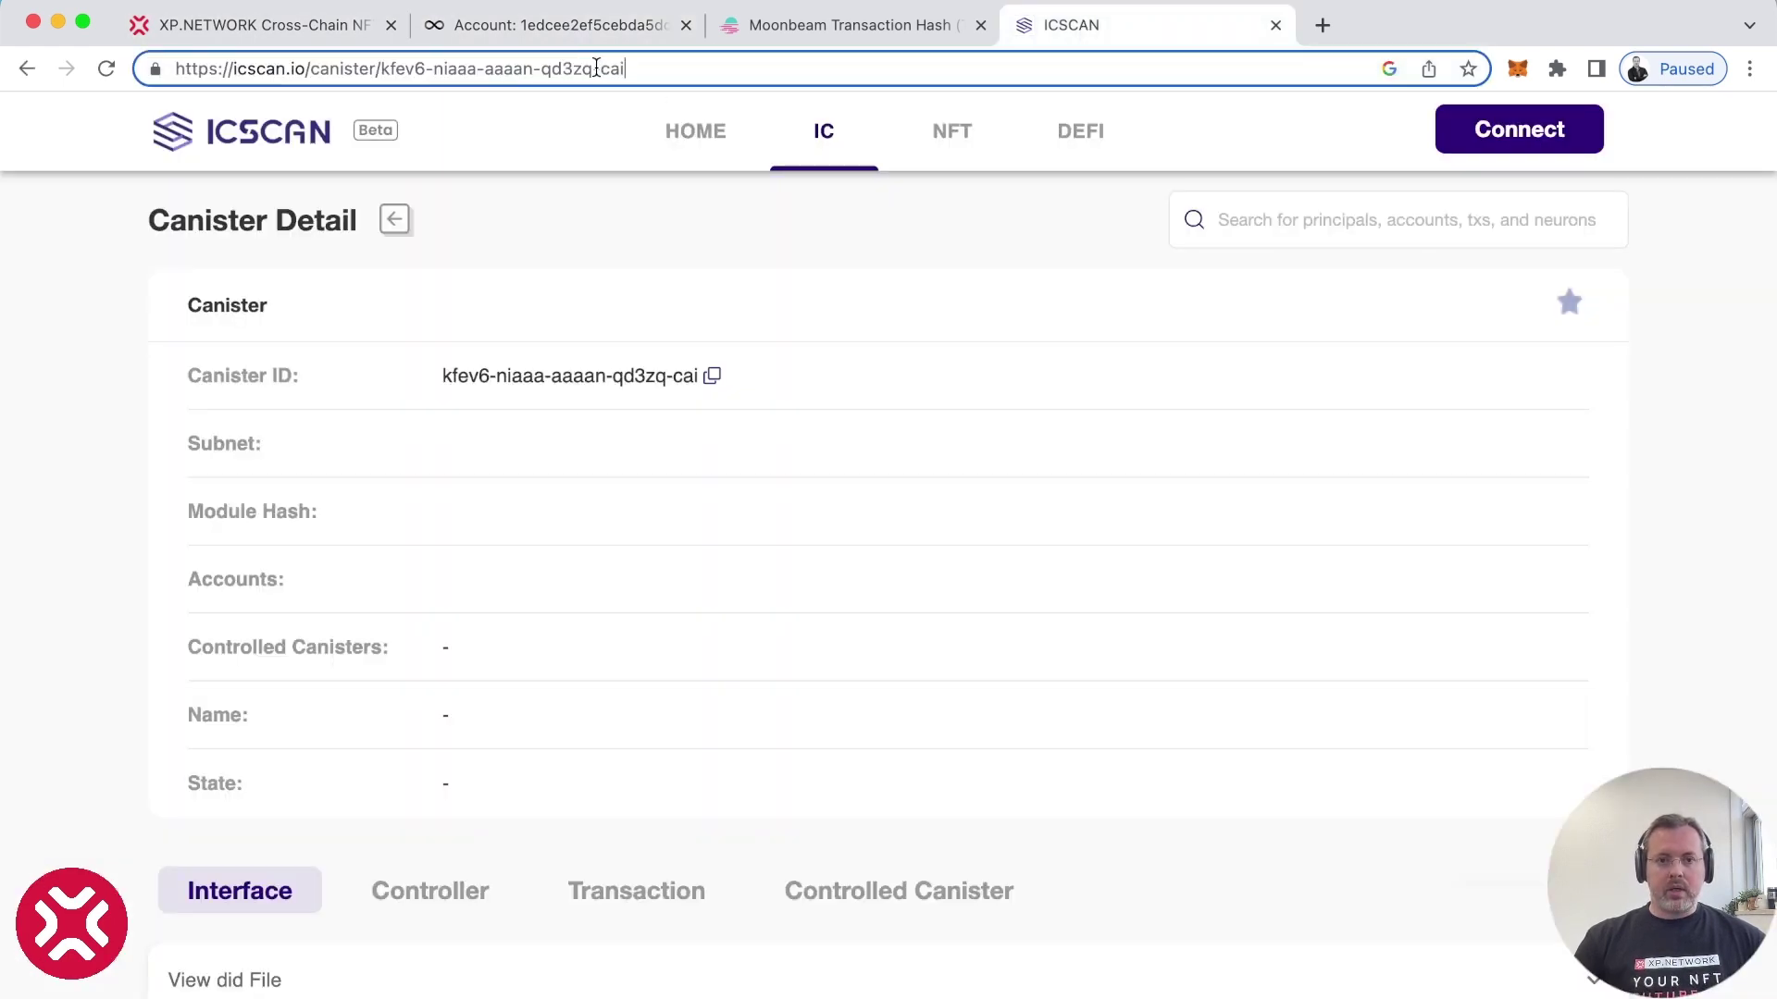
{"action": "left_click_drag", "start_coordinate": [646, 67], "coordinate": [380, 68]}
{"action": "key", "text": "super+c"}
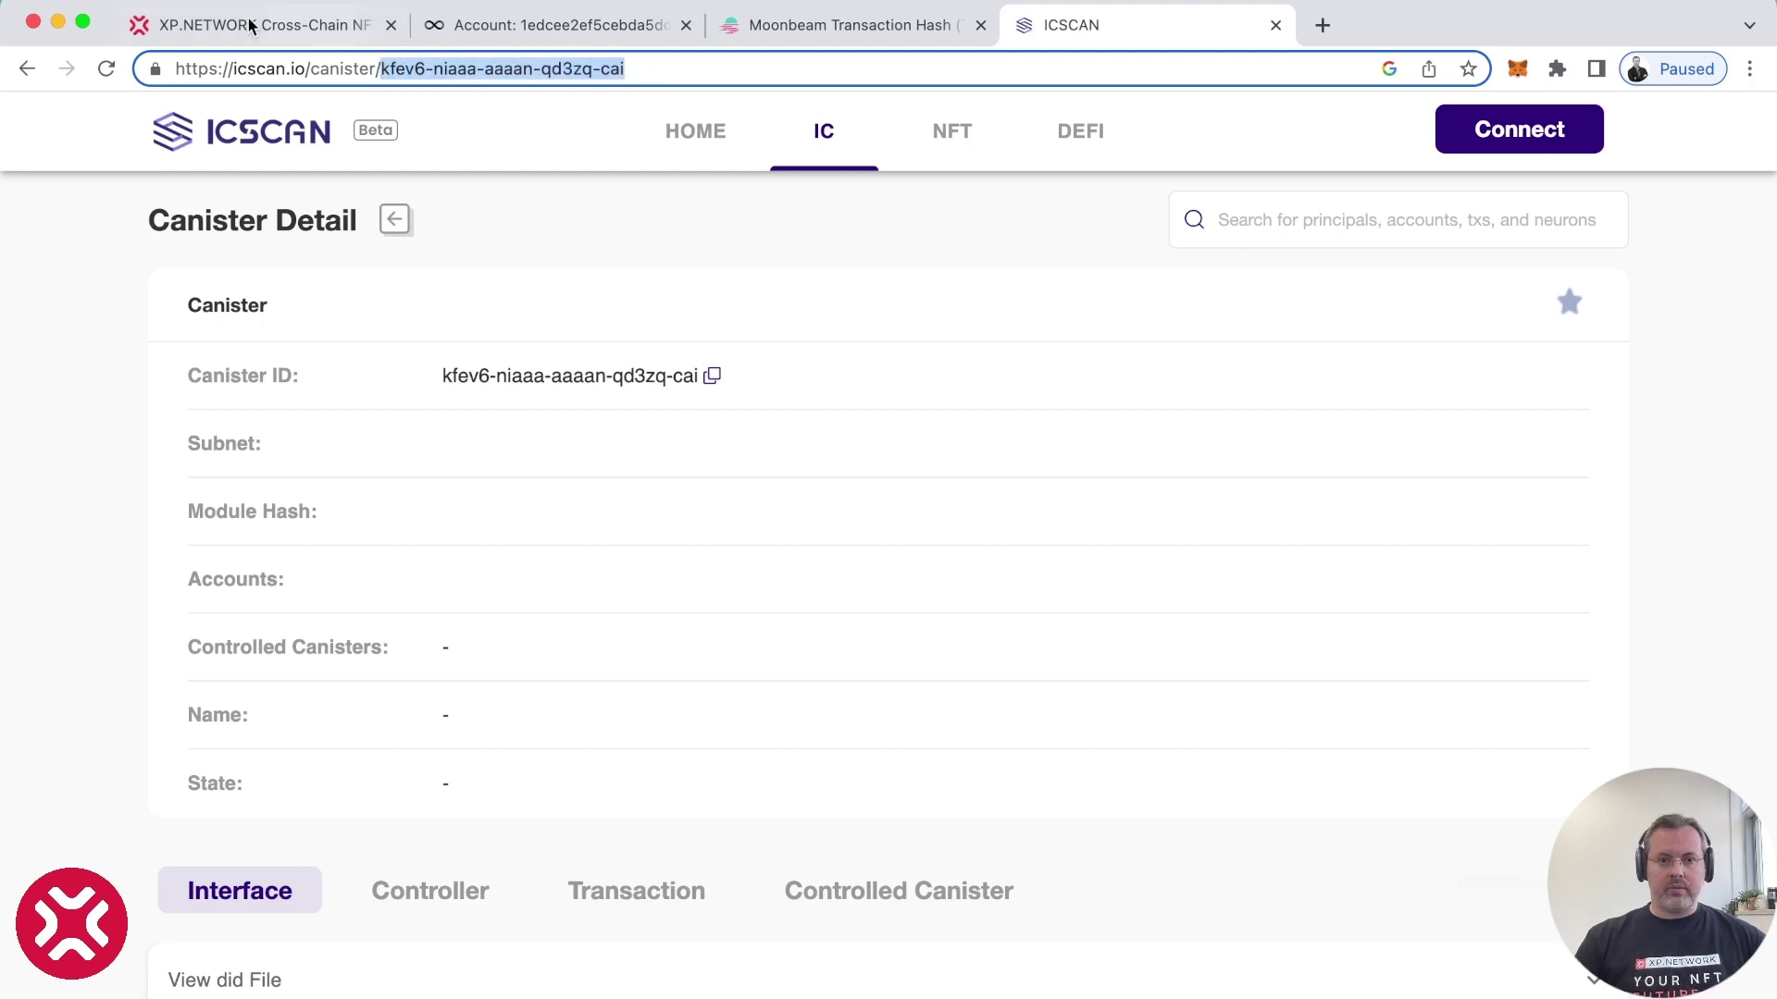
Paste the copied ID as the NFT canister address on the bridge and load its assets.
{"action": "left_click", "coordinate": [278, 25]}
{"action": "left_click", "coordinate": [685, 657]}
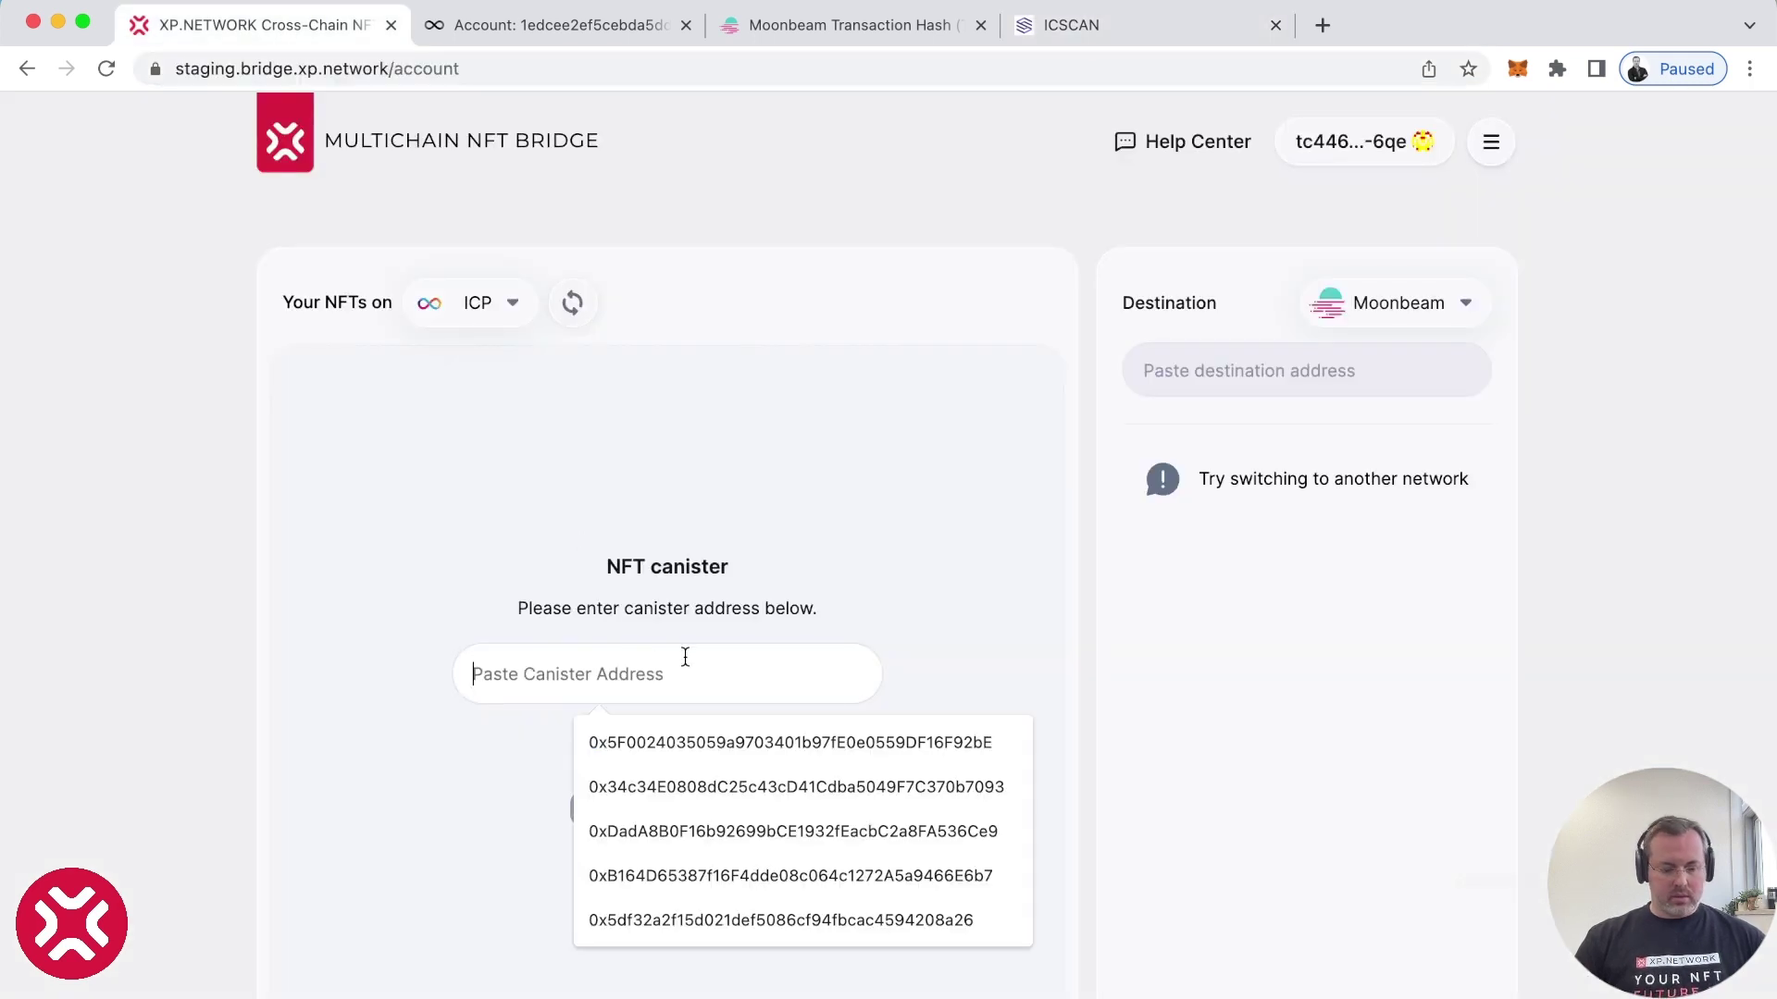
{"action": "key", "text": "super+v"}
{"action": "left_click", "coordinate": [663, 751]}
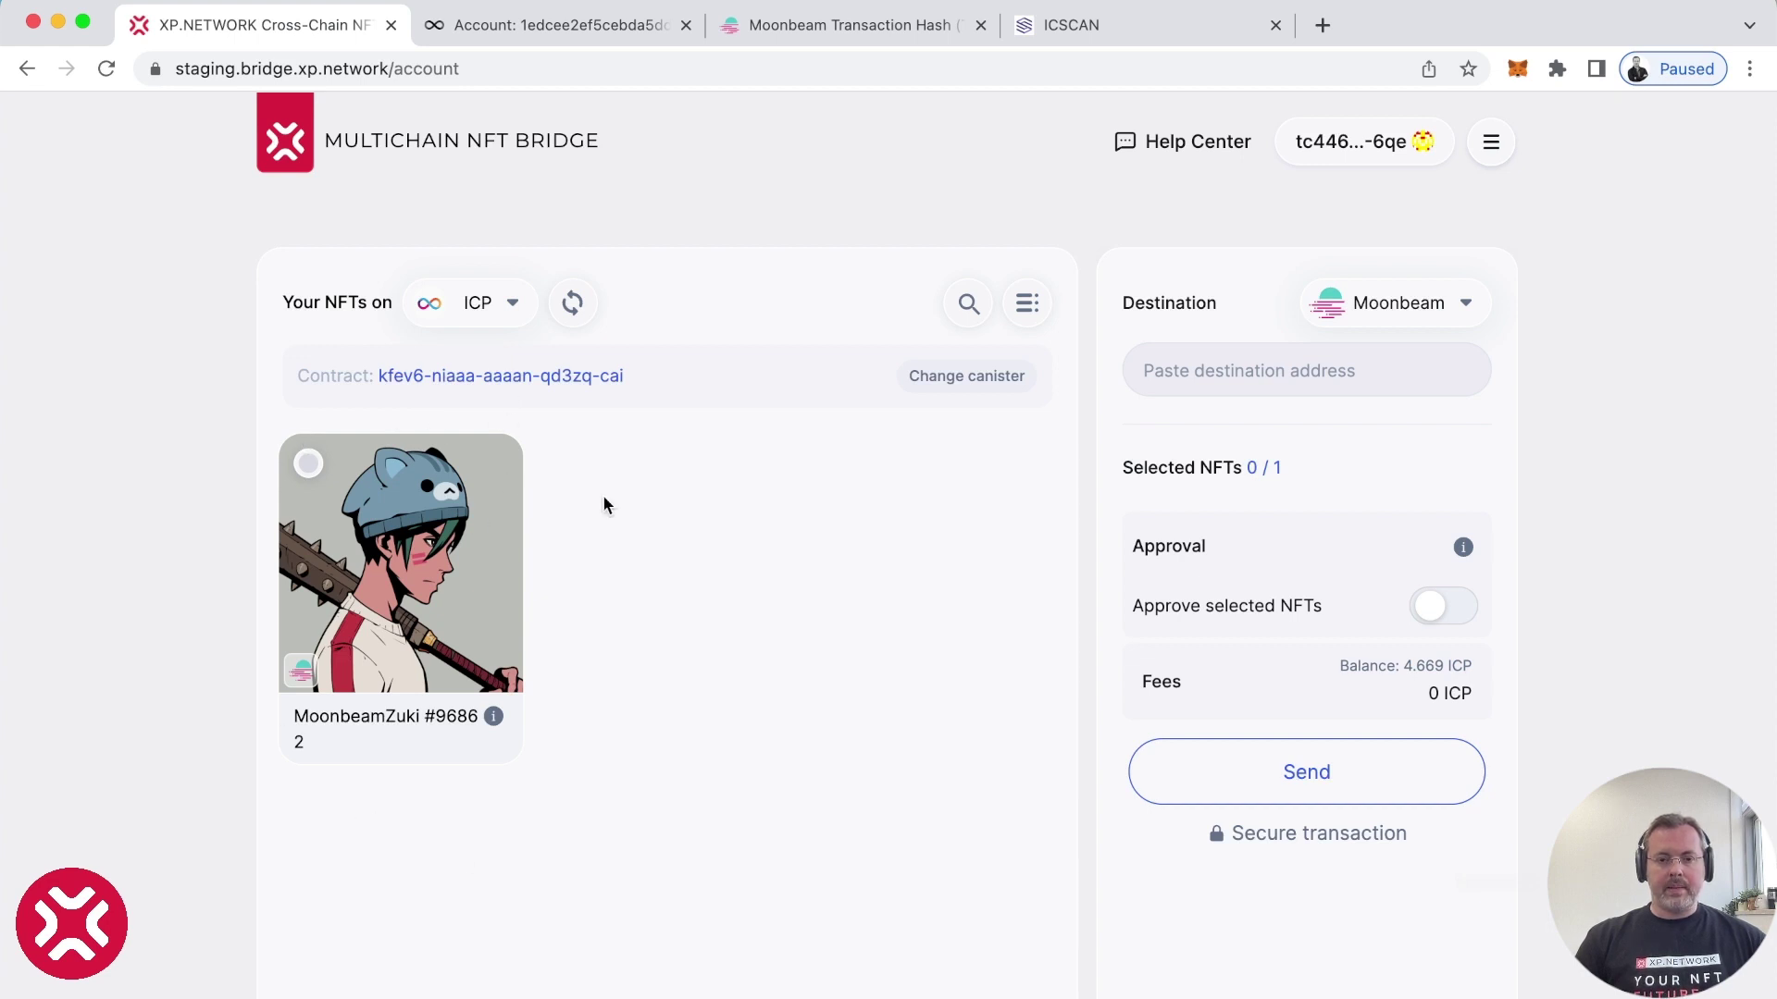
Open explorer.xp.network in a new browser tab and bring up its recent bridge transactions.
{"action": "left_click", "coordinate": [1322, 25]}
{"action": "type", "text": "exp"}
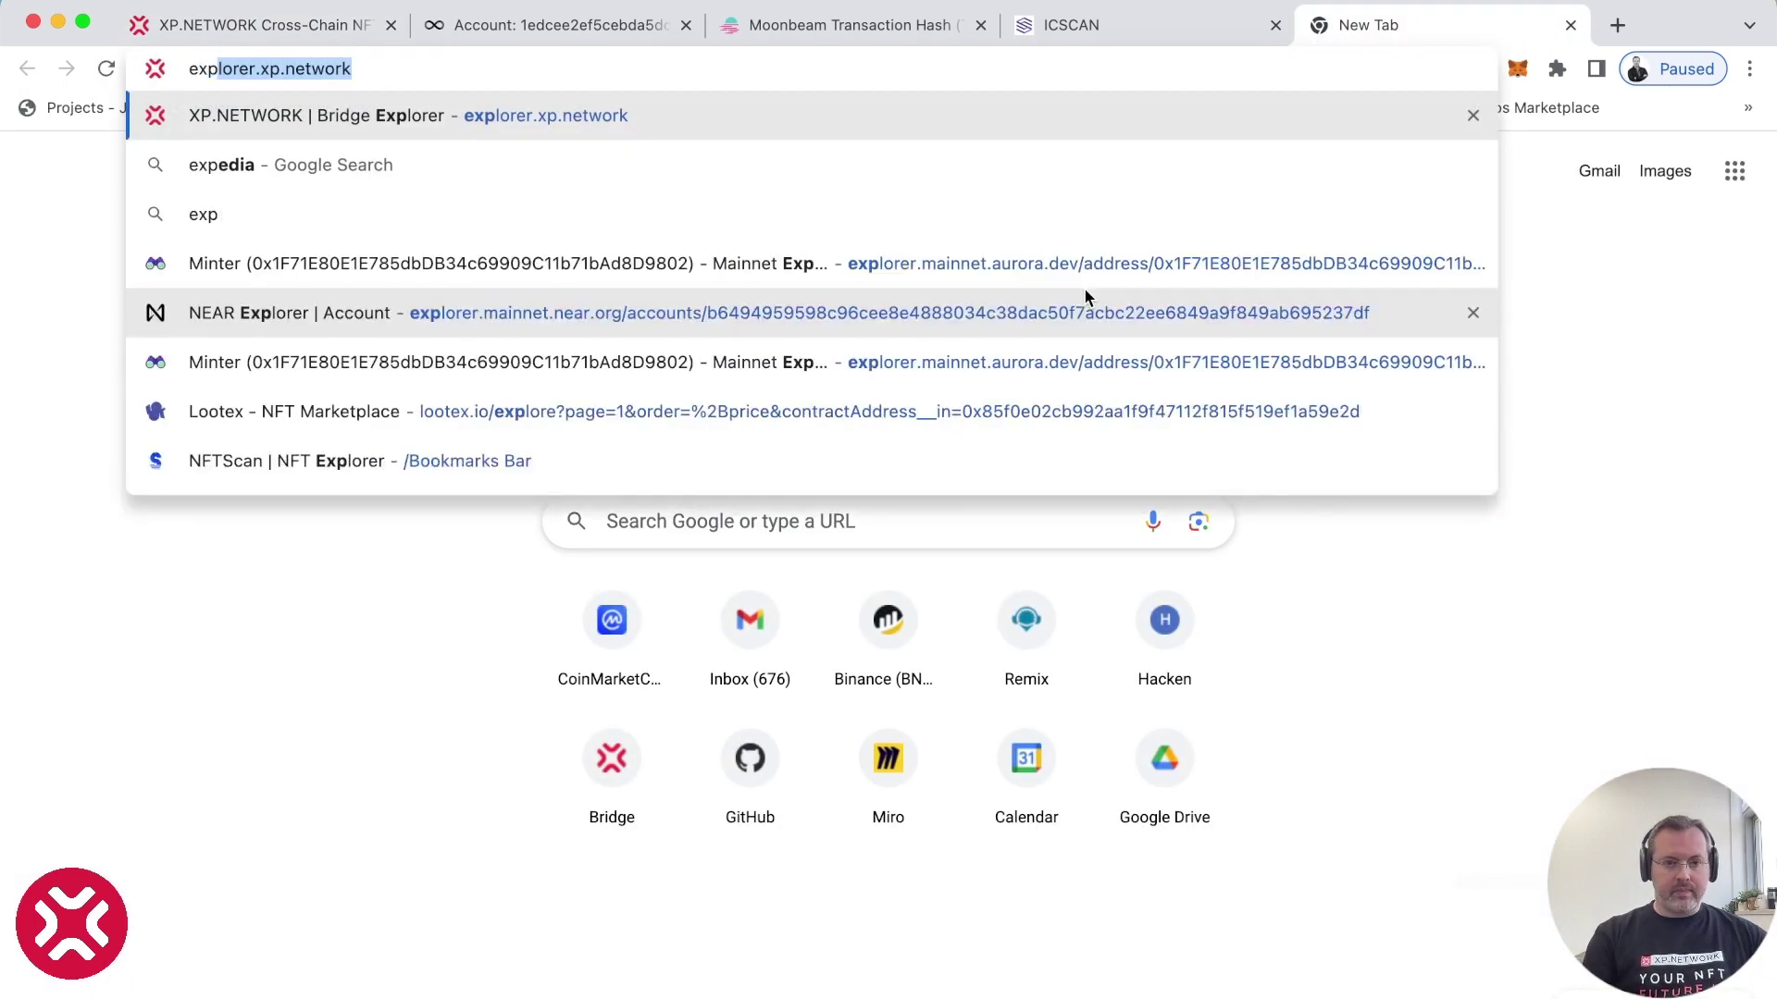
{"action": "key", "text": "Return"}
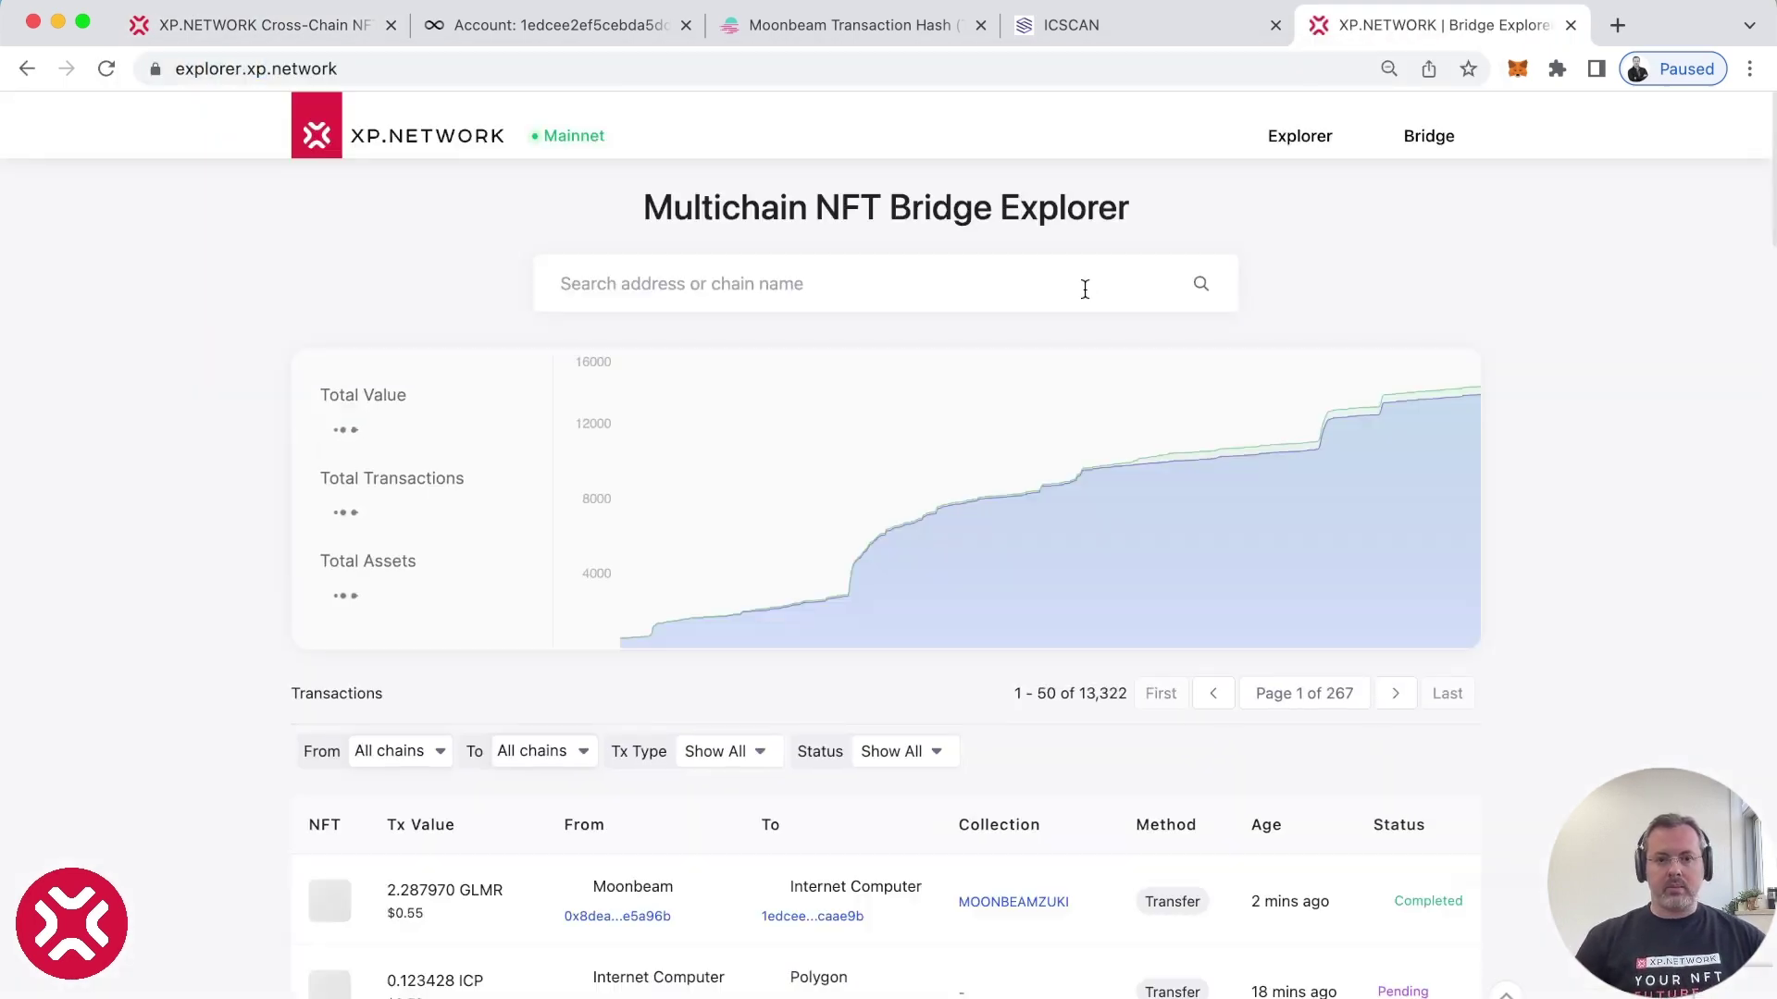
{"action": "scroll", "coordinate": [147, 468], "scroll_direction": "down", "scroll_amount": 3}
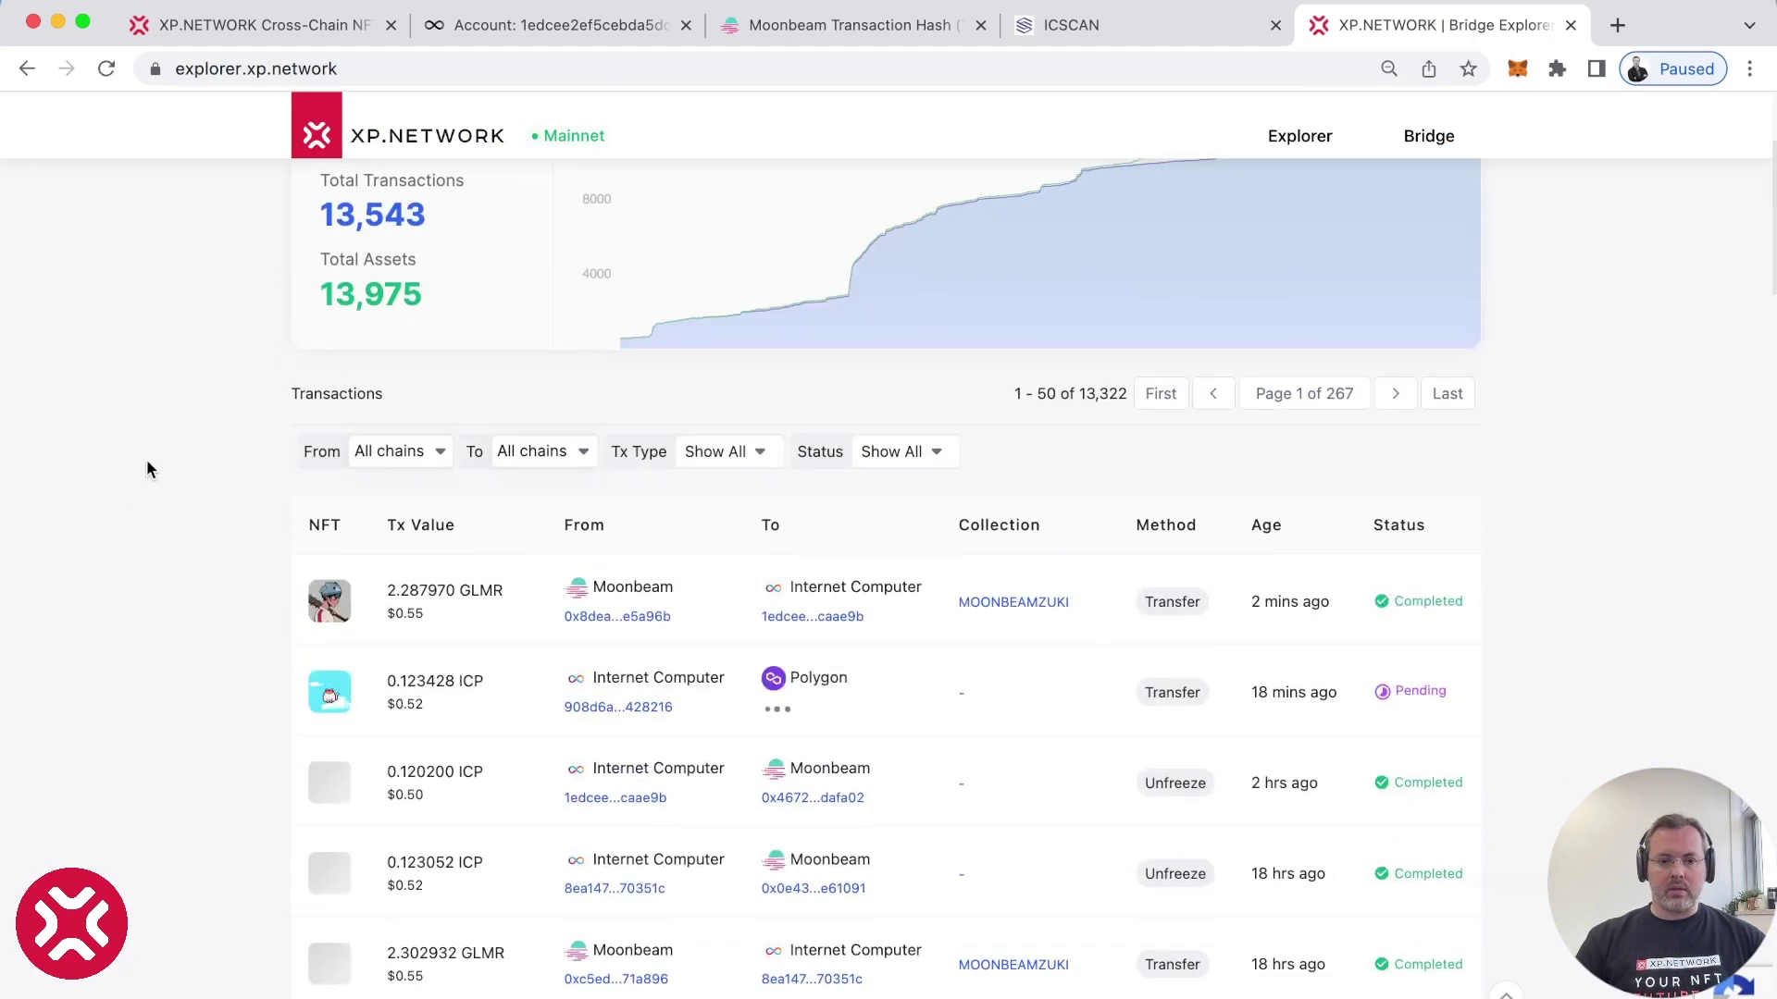
Examine the details of the newest Moonbeam to Internet Computer transfer and return to the transactions list.
{"action": "left_click", "coordinate": [466, 619]}
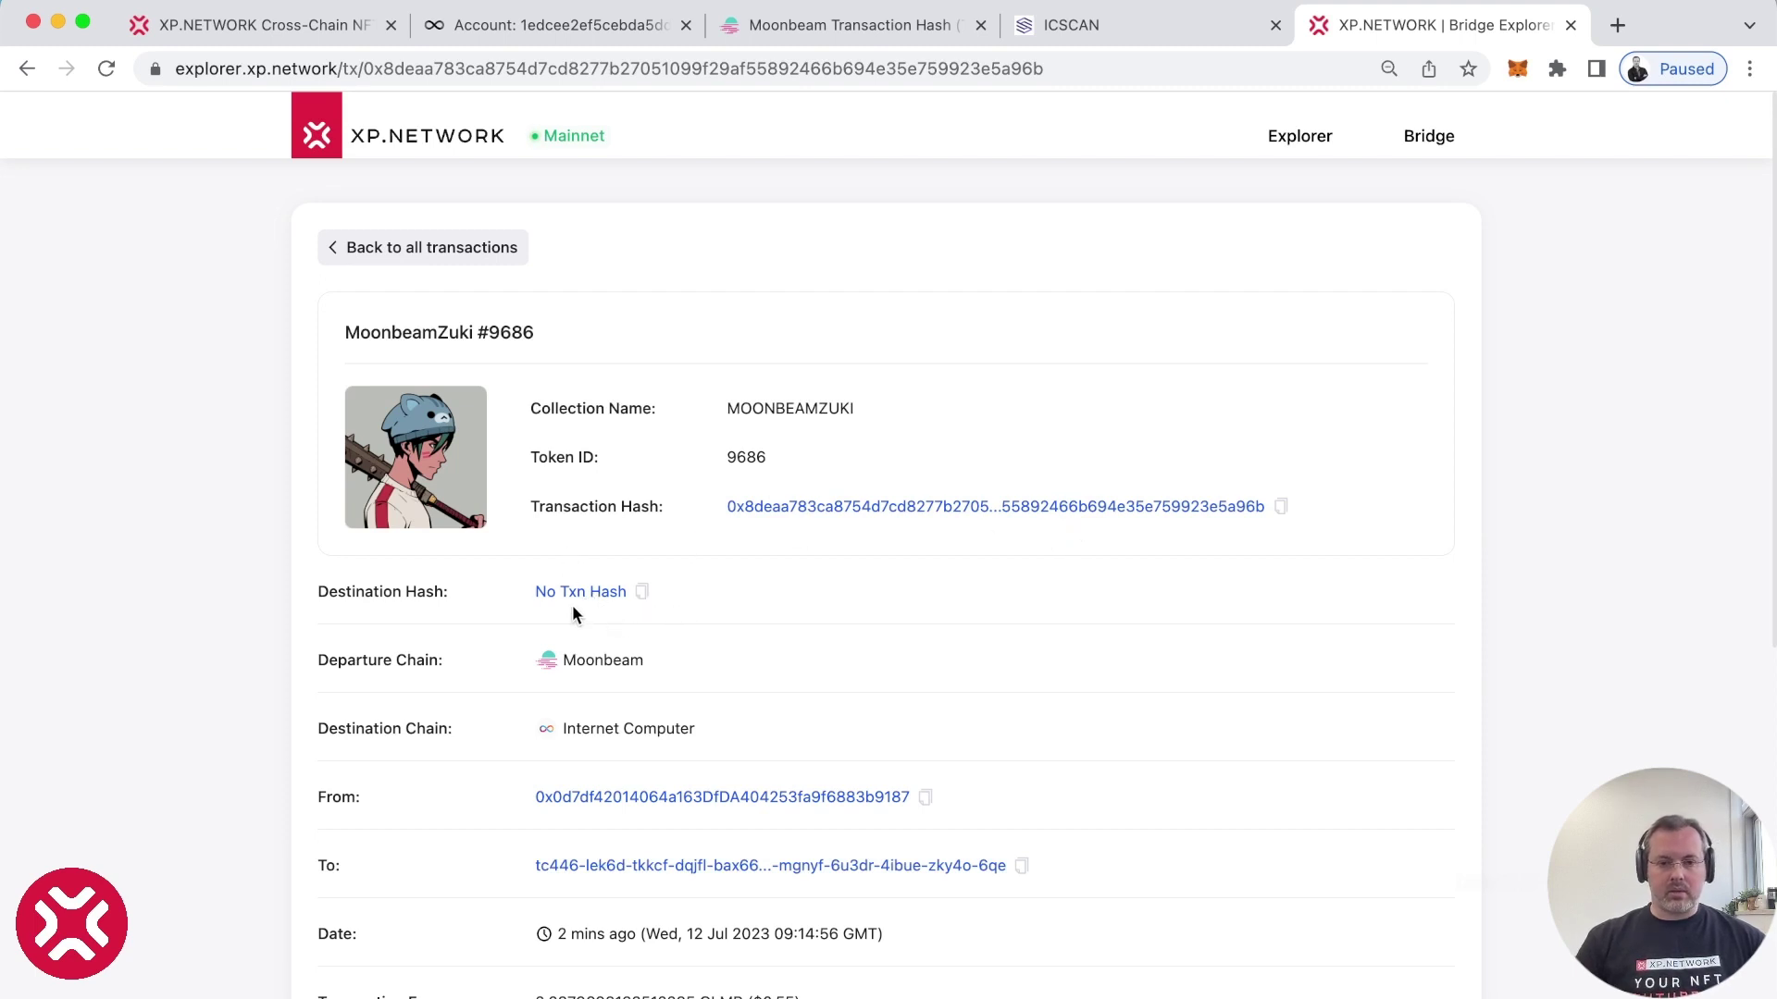
{"action": "scroll", "coordinate": [751, 655], "scroll_direction": "down", "scroll_amount": 3}
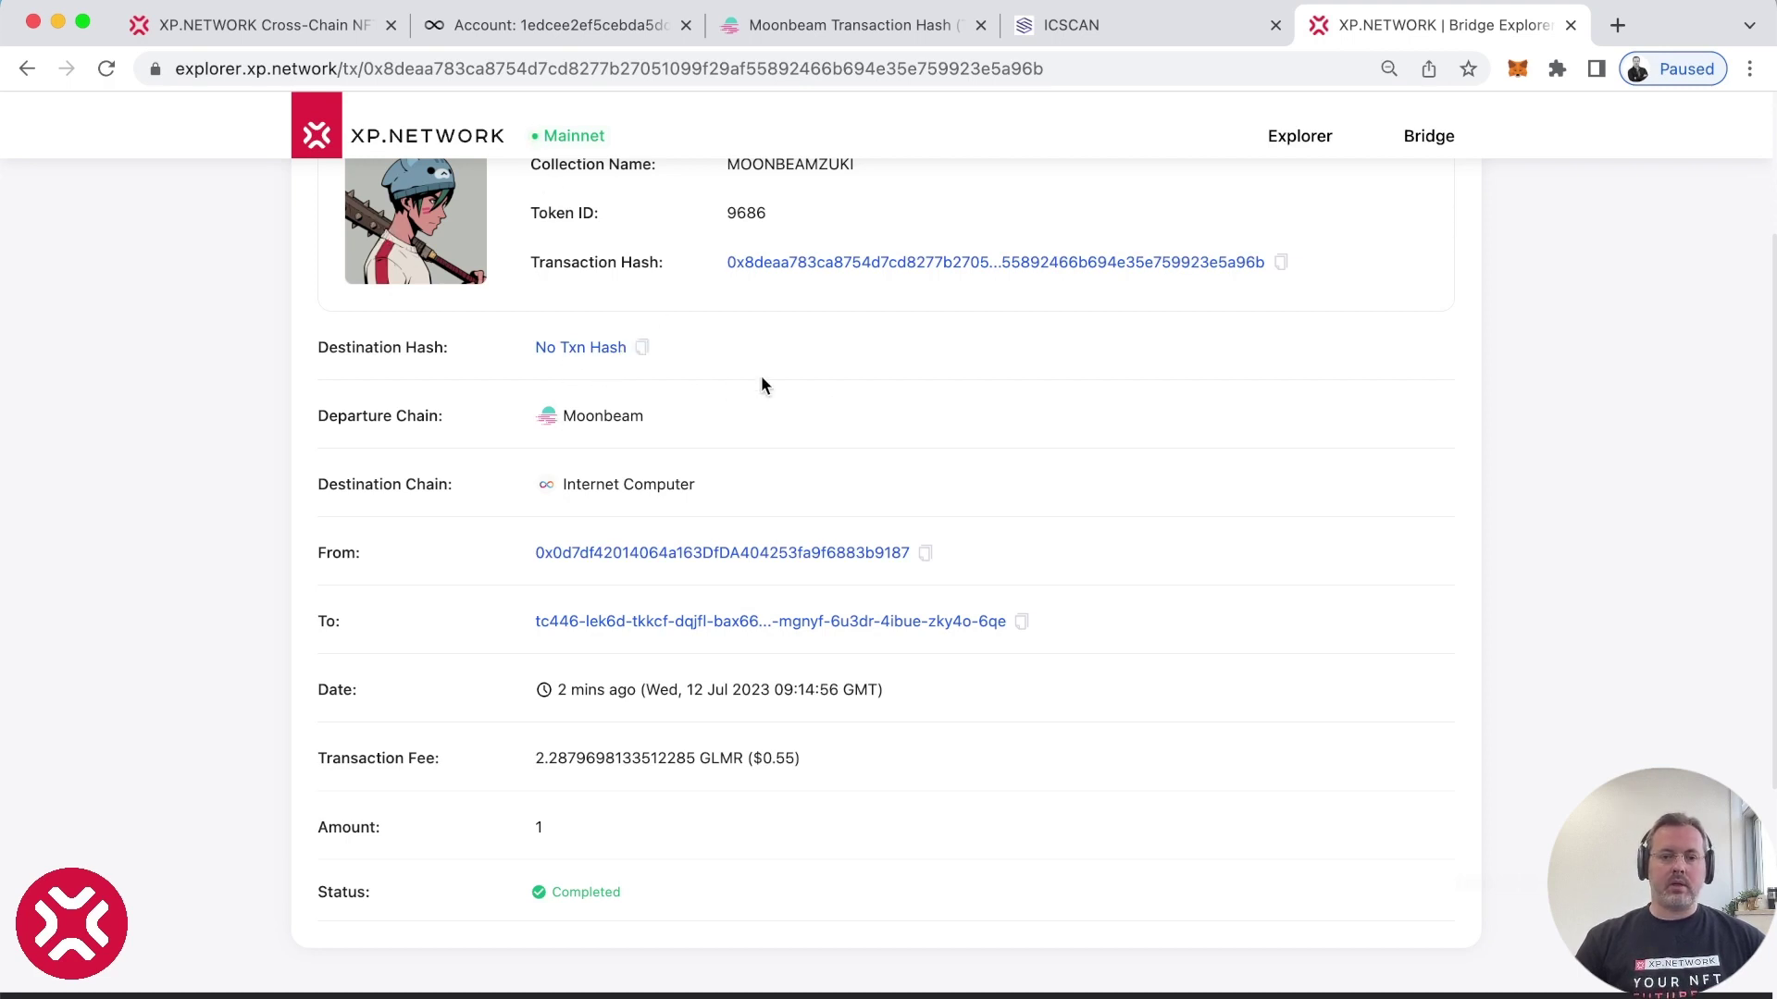
{"action": "scroll", "coordinate": [761, 380], "scroll_direction": "up", "scroll_amount": 3}
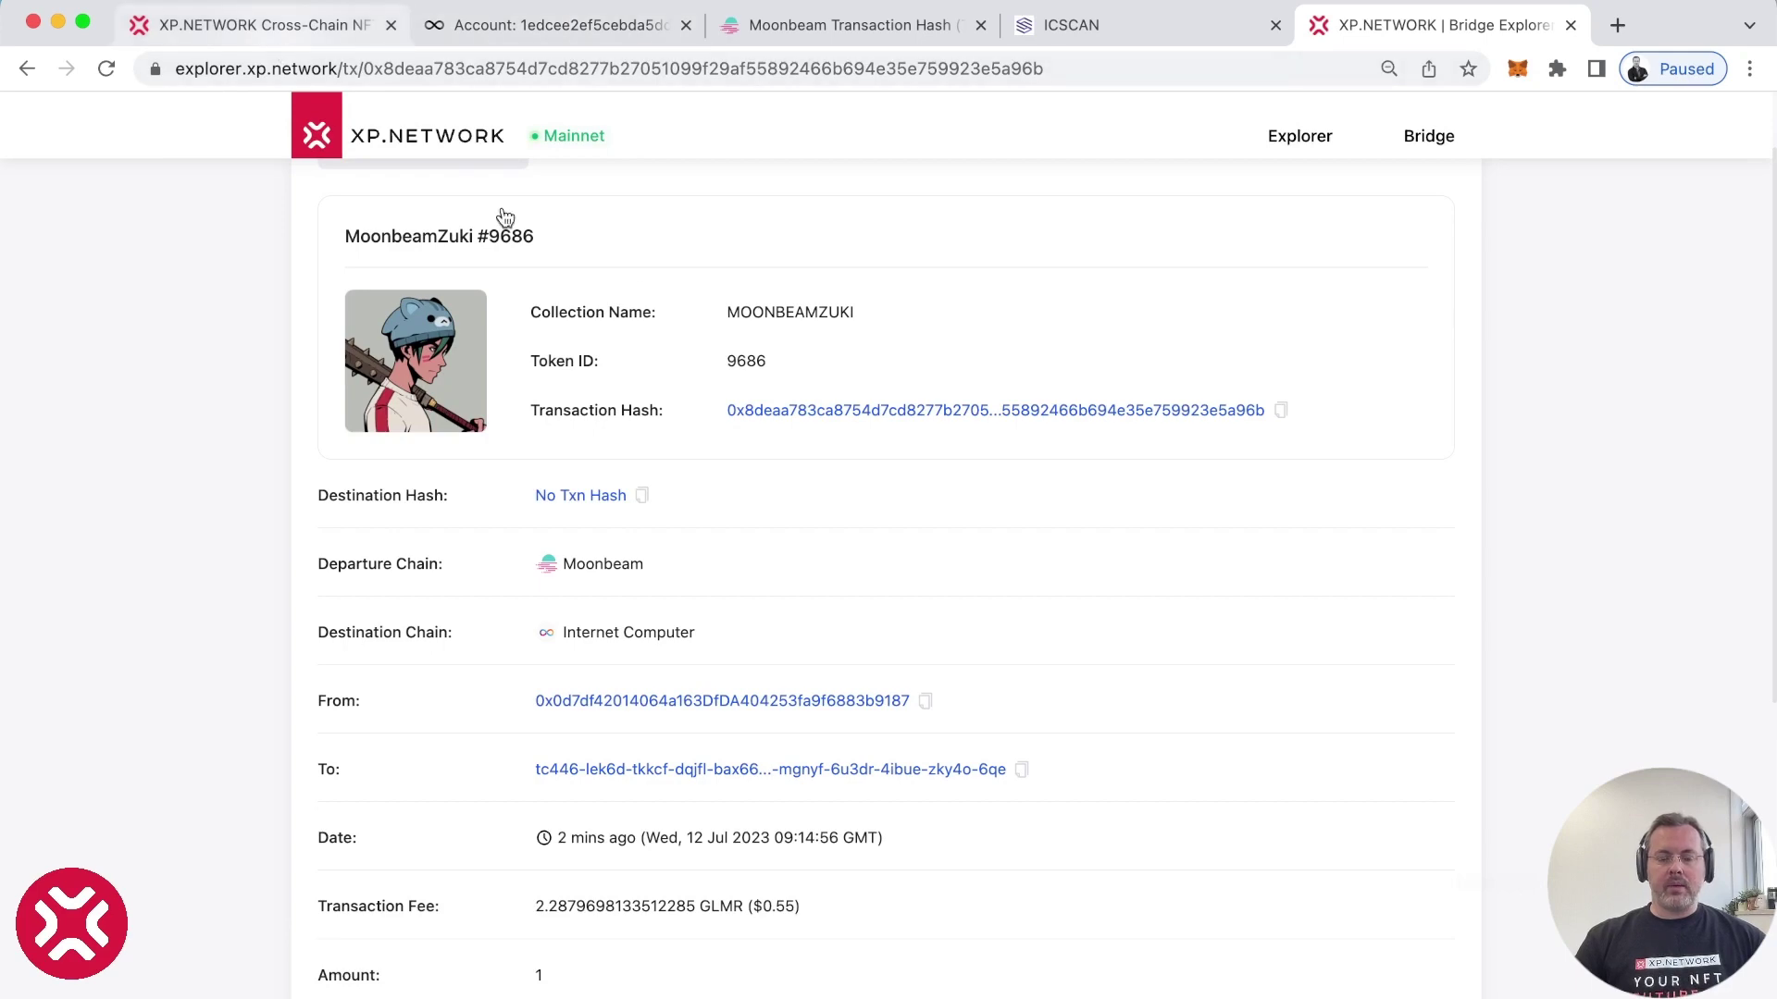
{"action": "scroll", "coordinate": [585, 453], "scroll_direction": "up", "scroll_amount": 2}
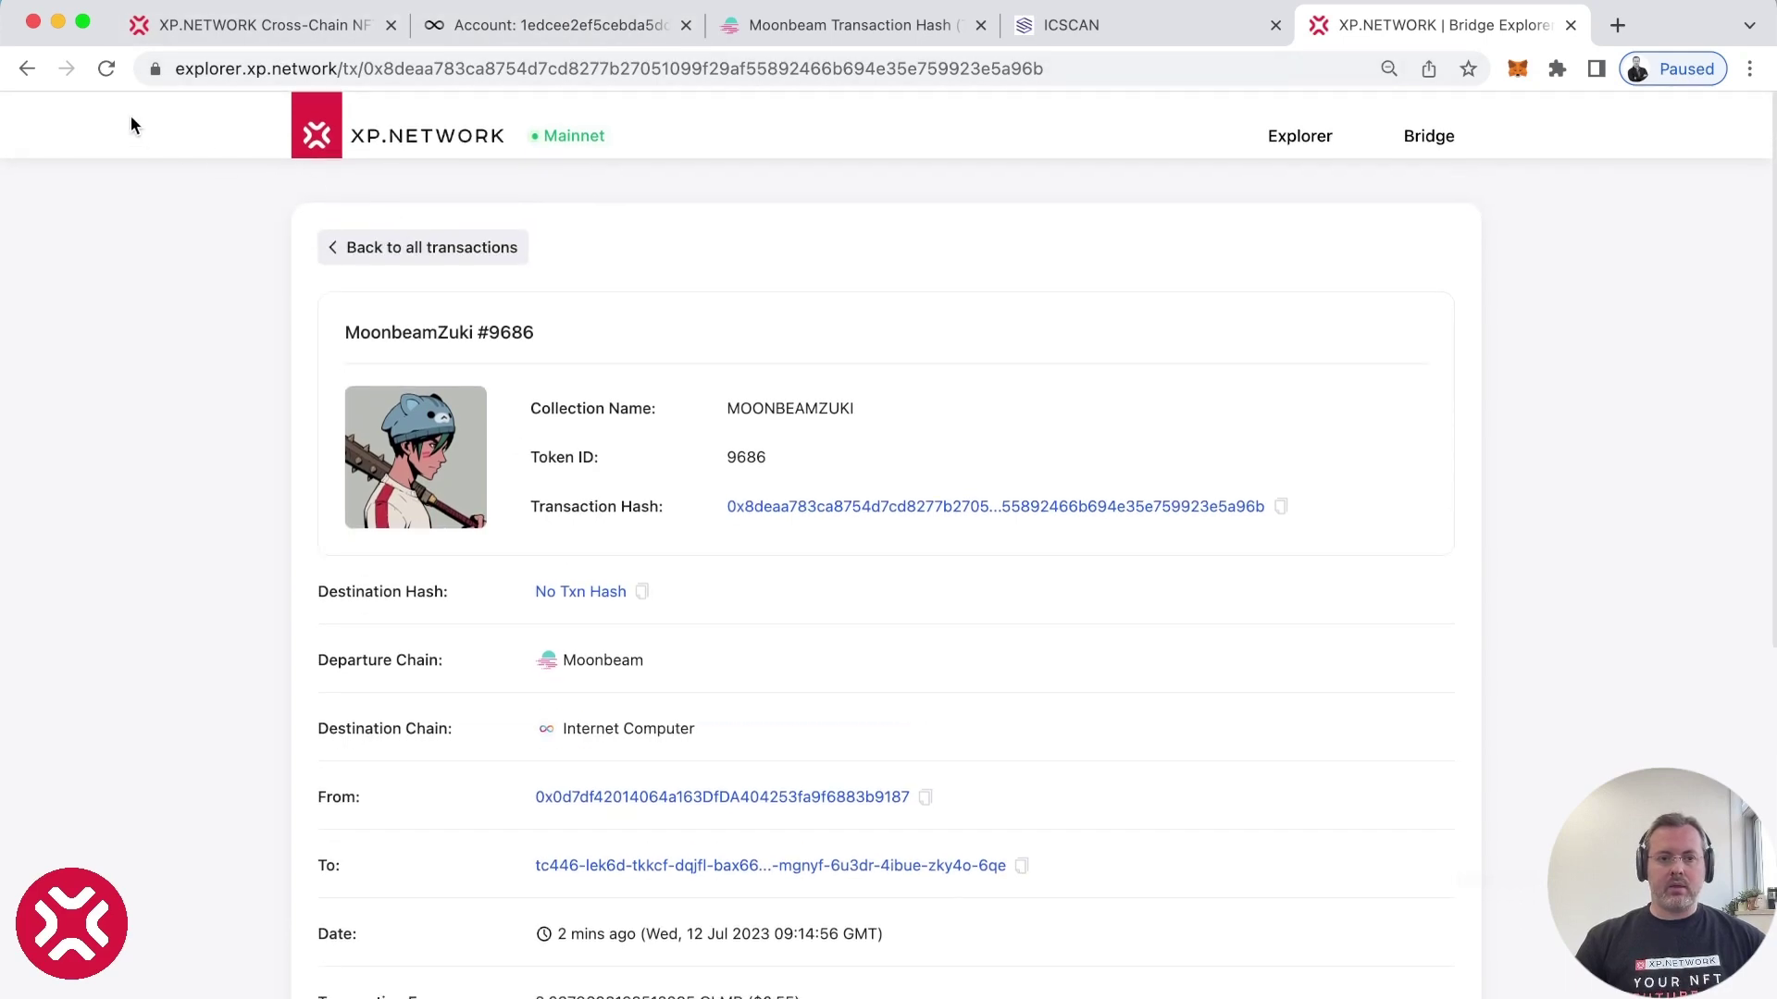
{"action": "left_click", "coordinate": [27, 68]}
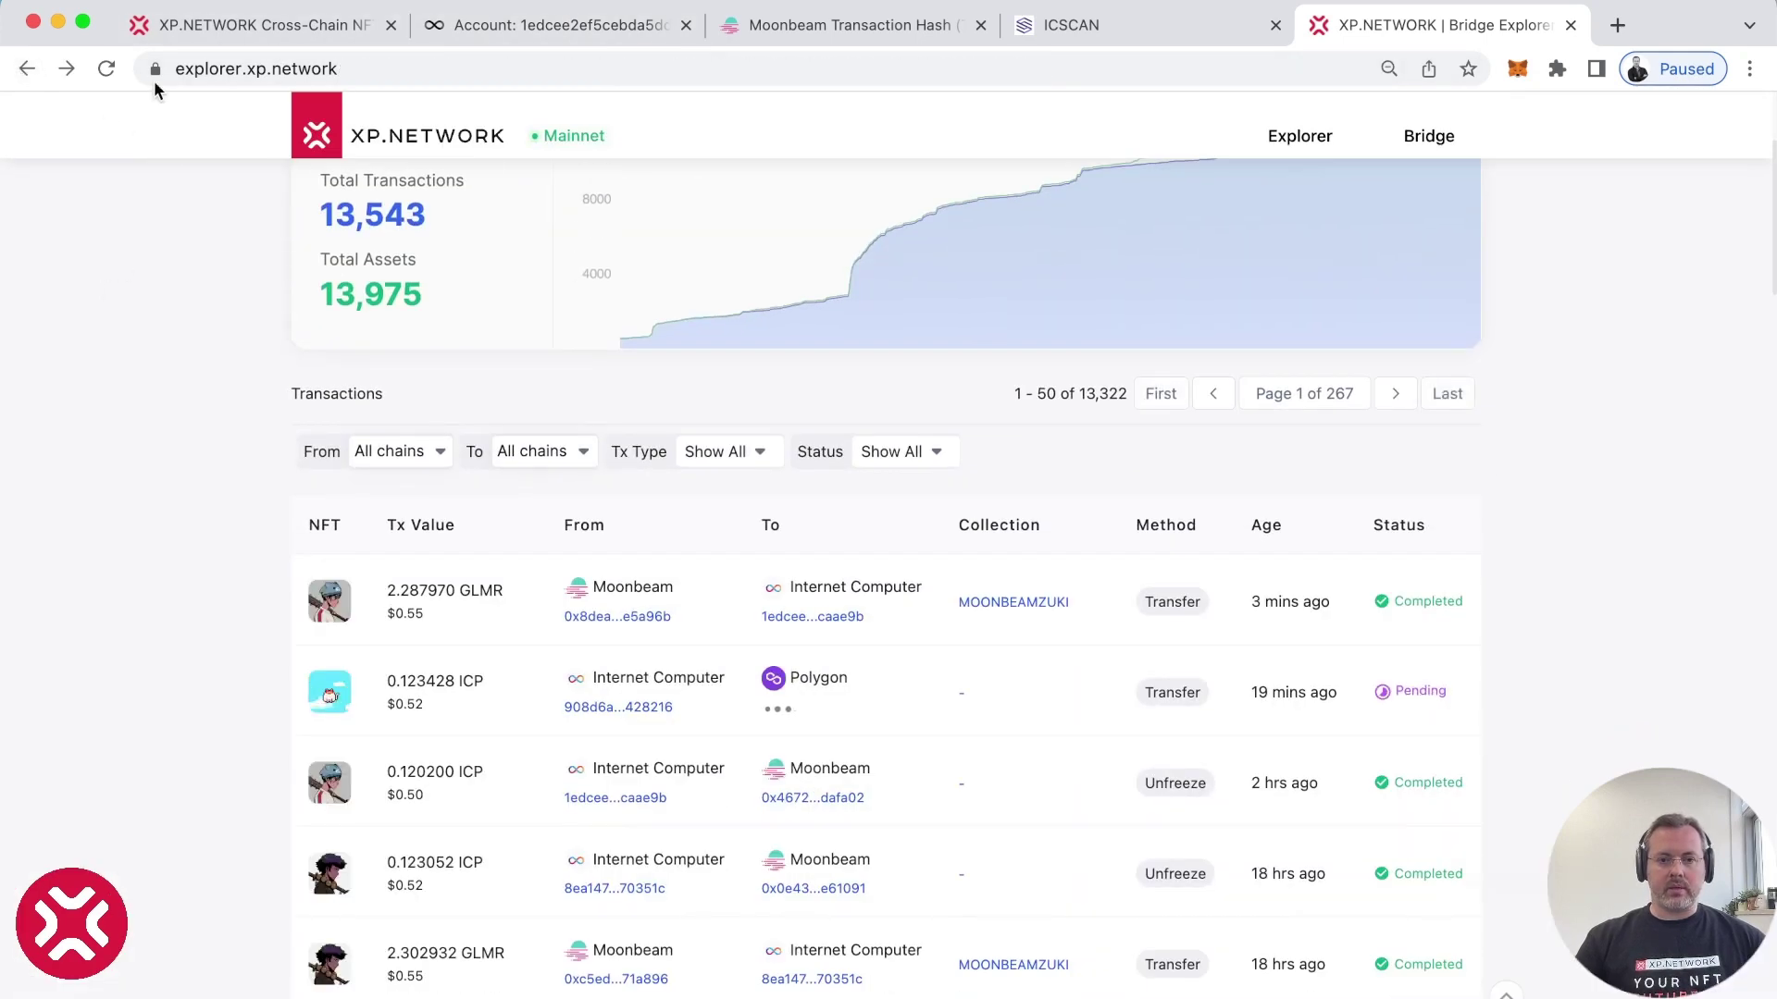
Select the MoonbeamZuki #9686 NFT on the bridge and copy the Moonbeam destination address from MetaMask.
{"action": "left_click", "coordinate": [224, 32]}
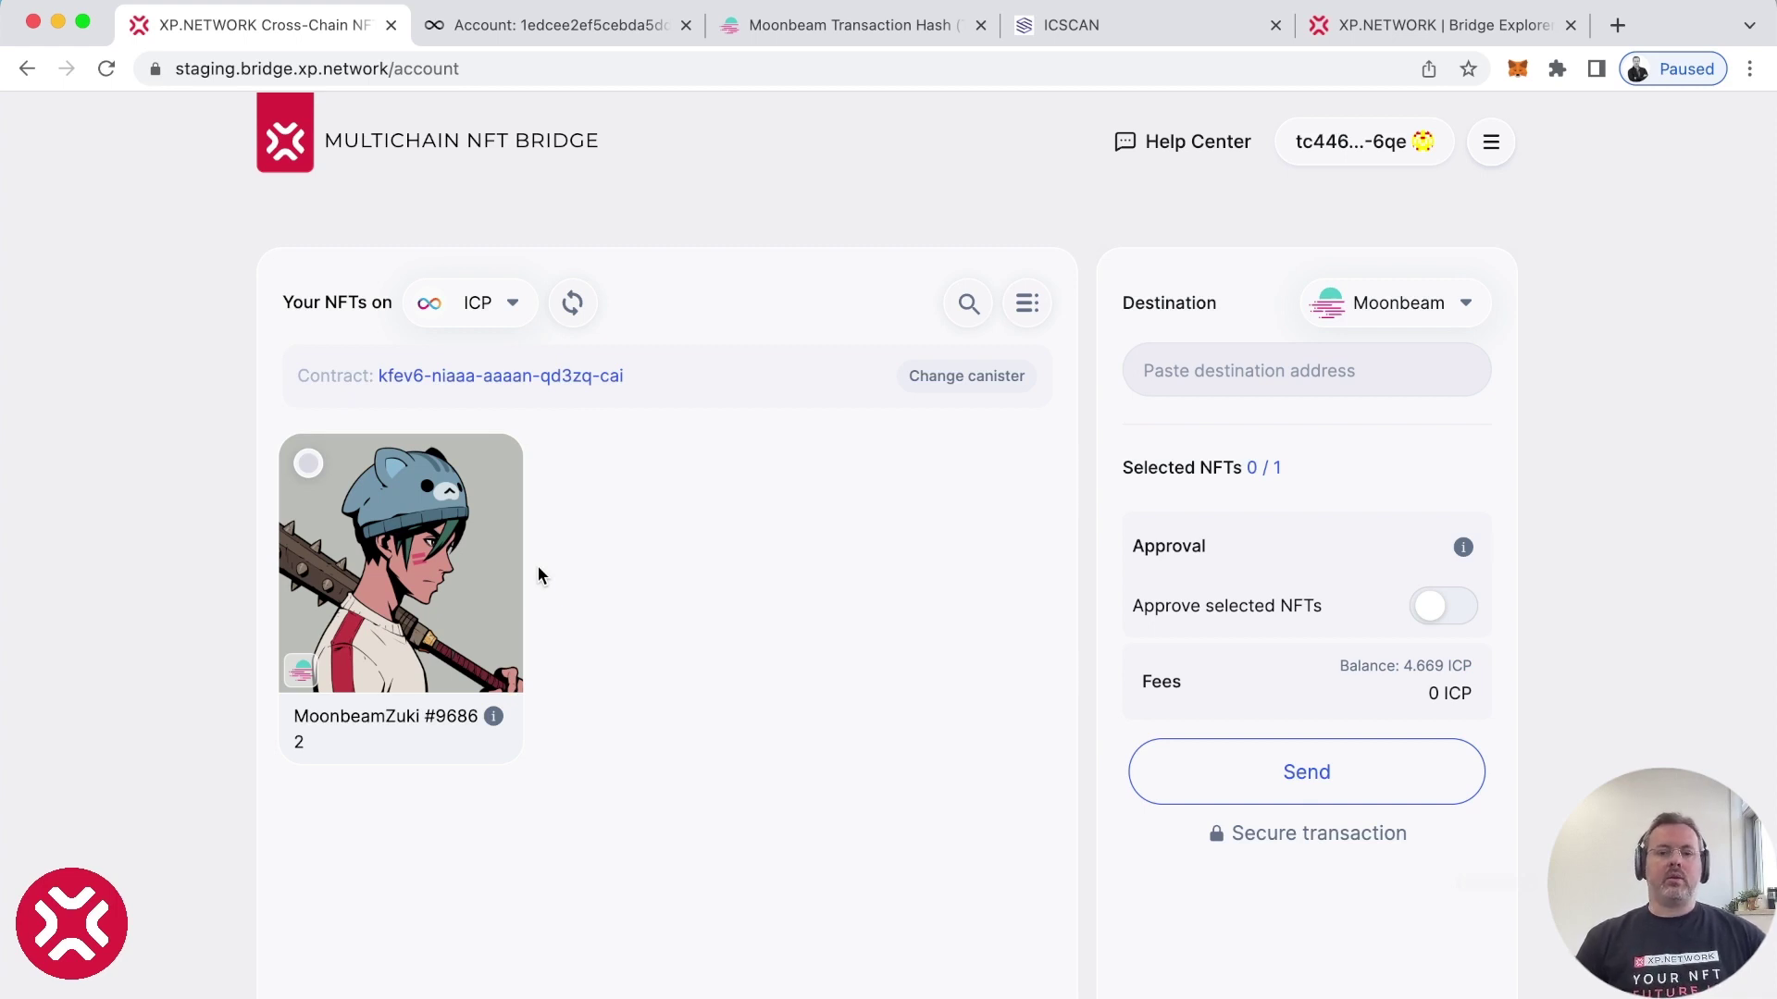
{"action": "left_click", "coordinate": [467, 560]}
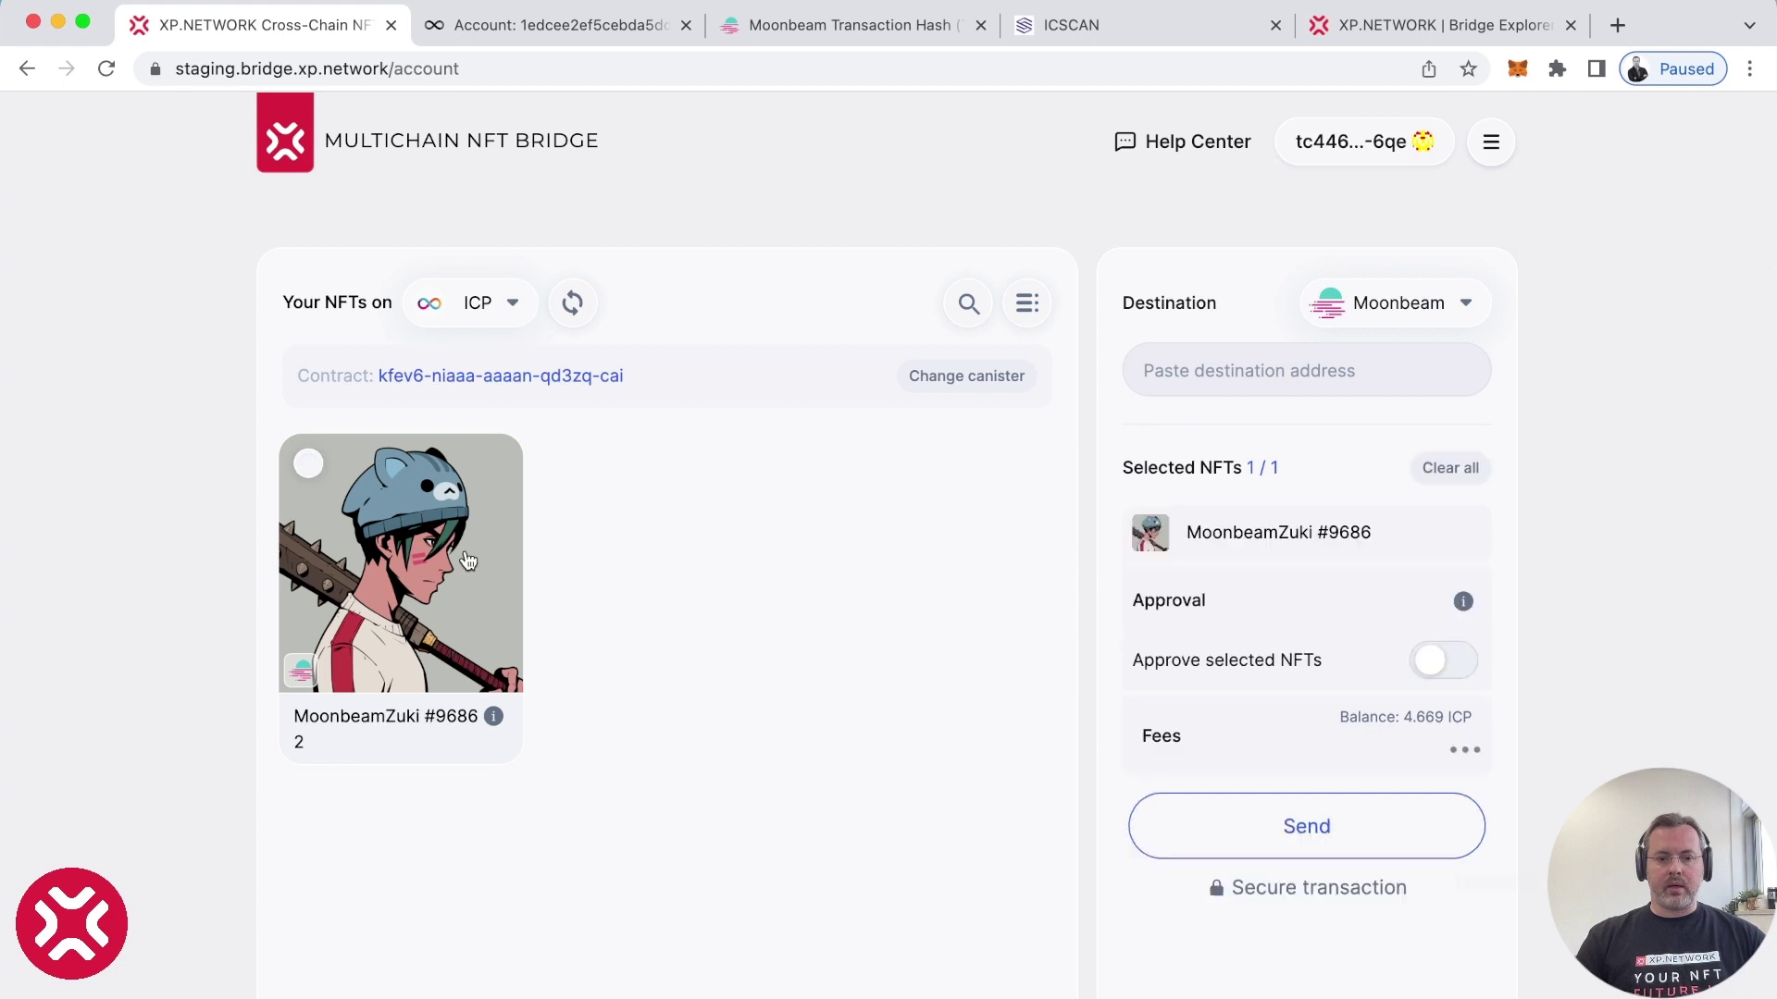
{"action": "left_click", "coordinate": [1277, 375]}
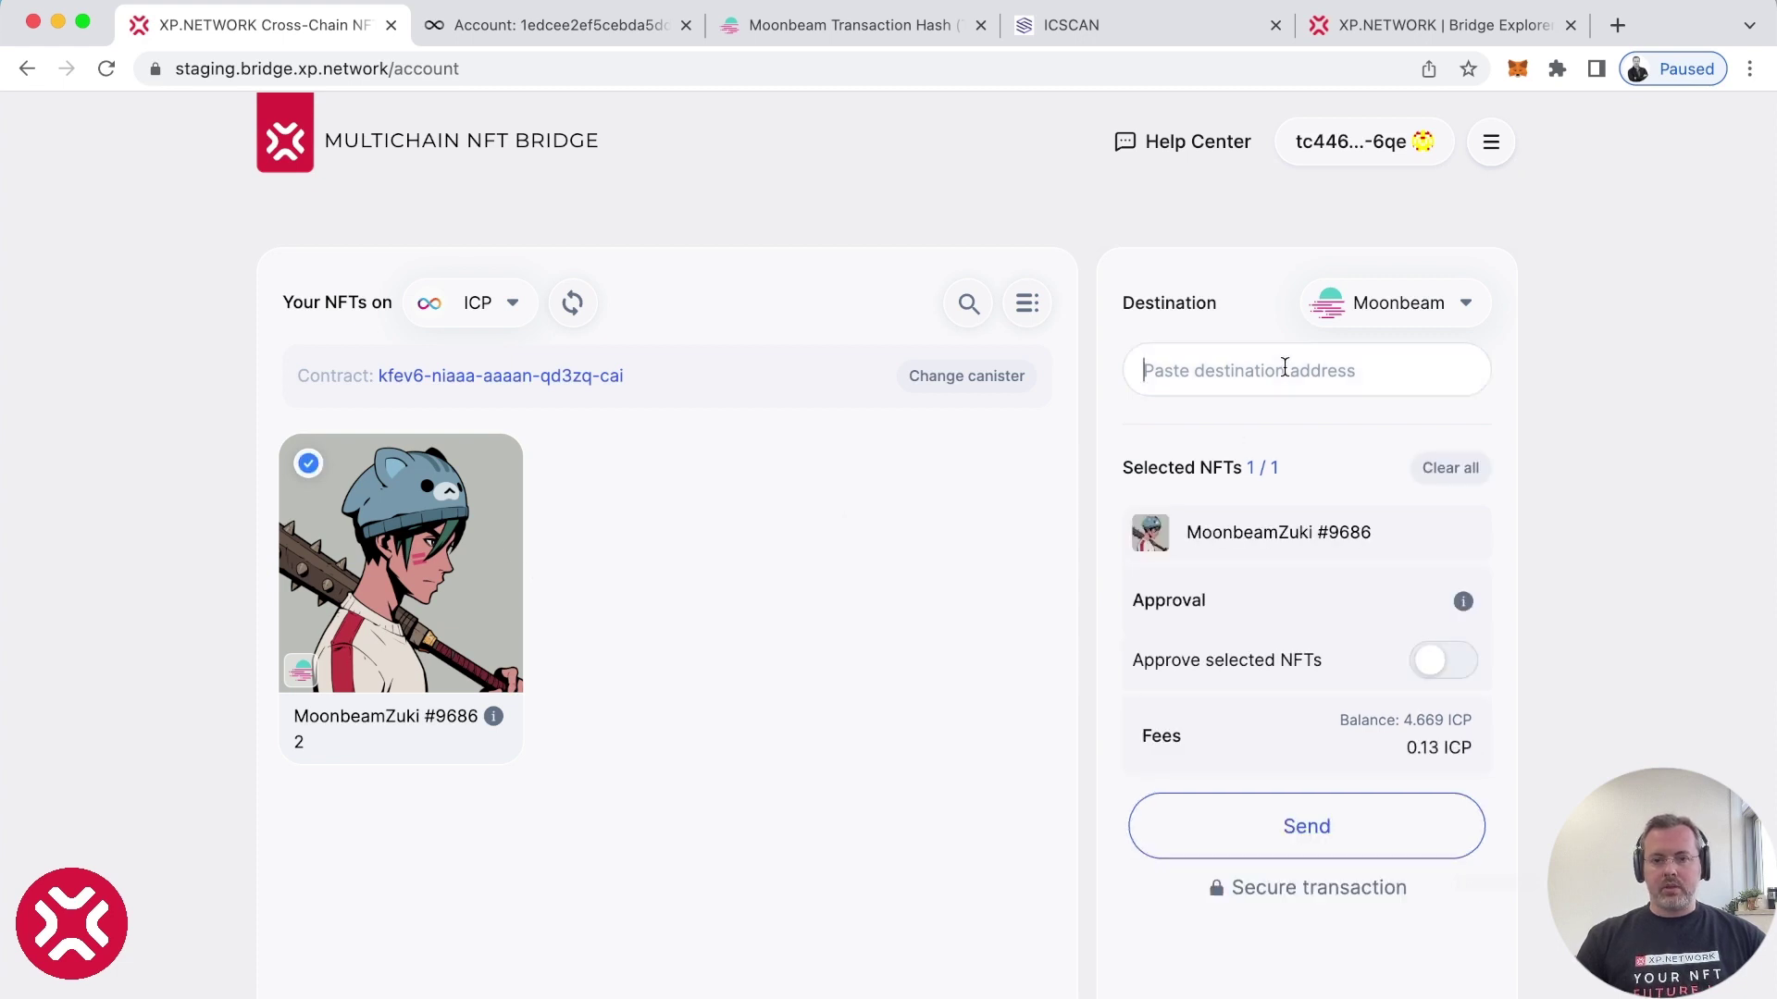
{"action": "left_click", "coordinate": [1517, 70]}
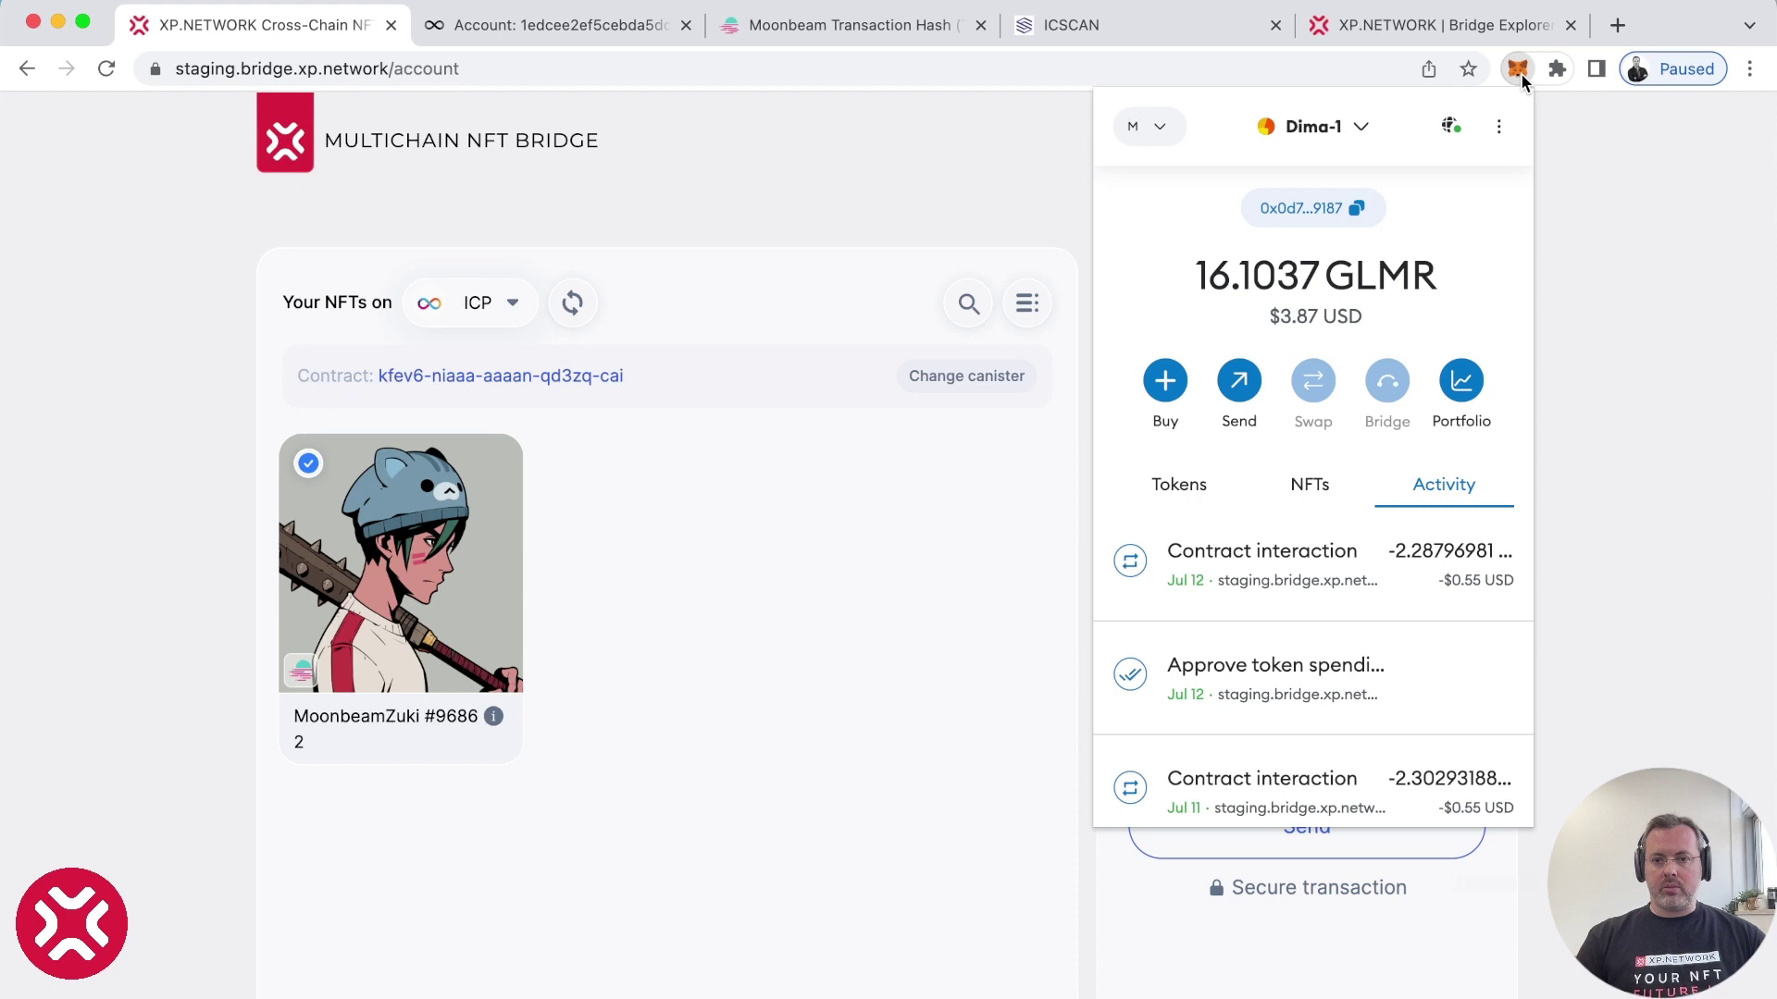
{"action": "left_click", "coordinate": [1320, 210]}
{"action": "left_click", "coordinate": [1037, 180]}
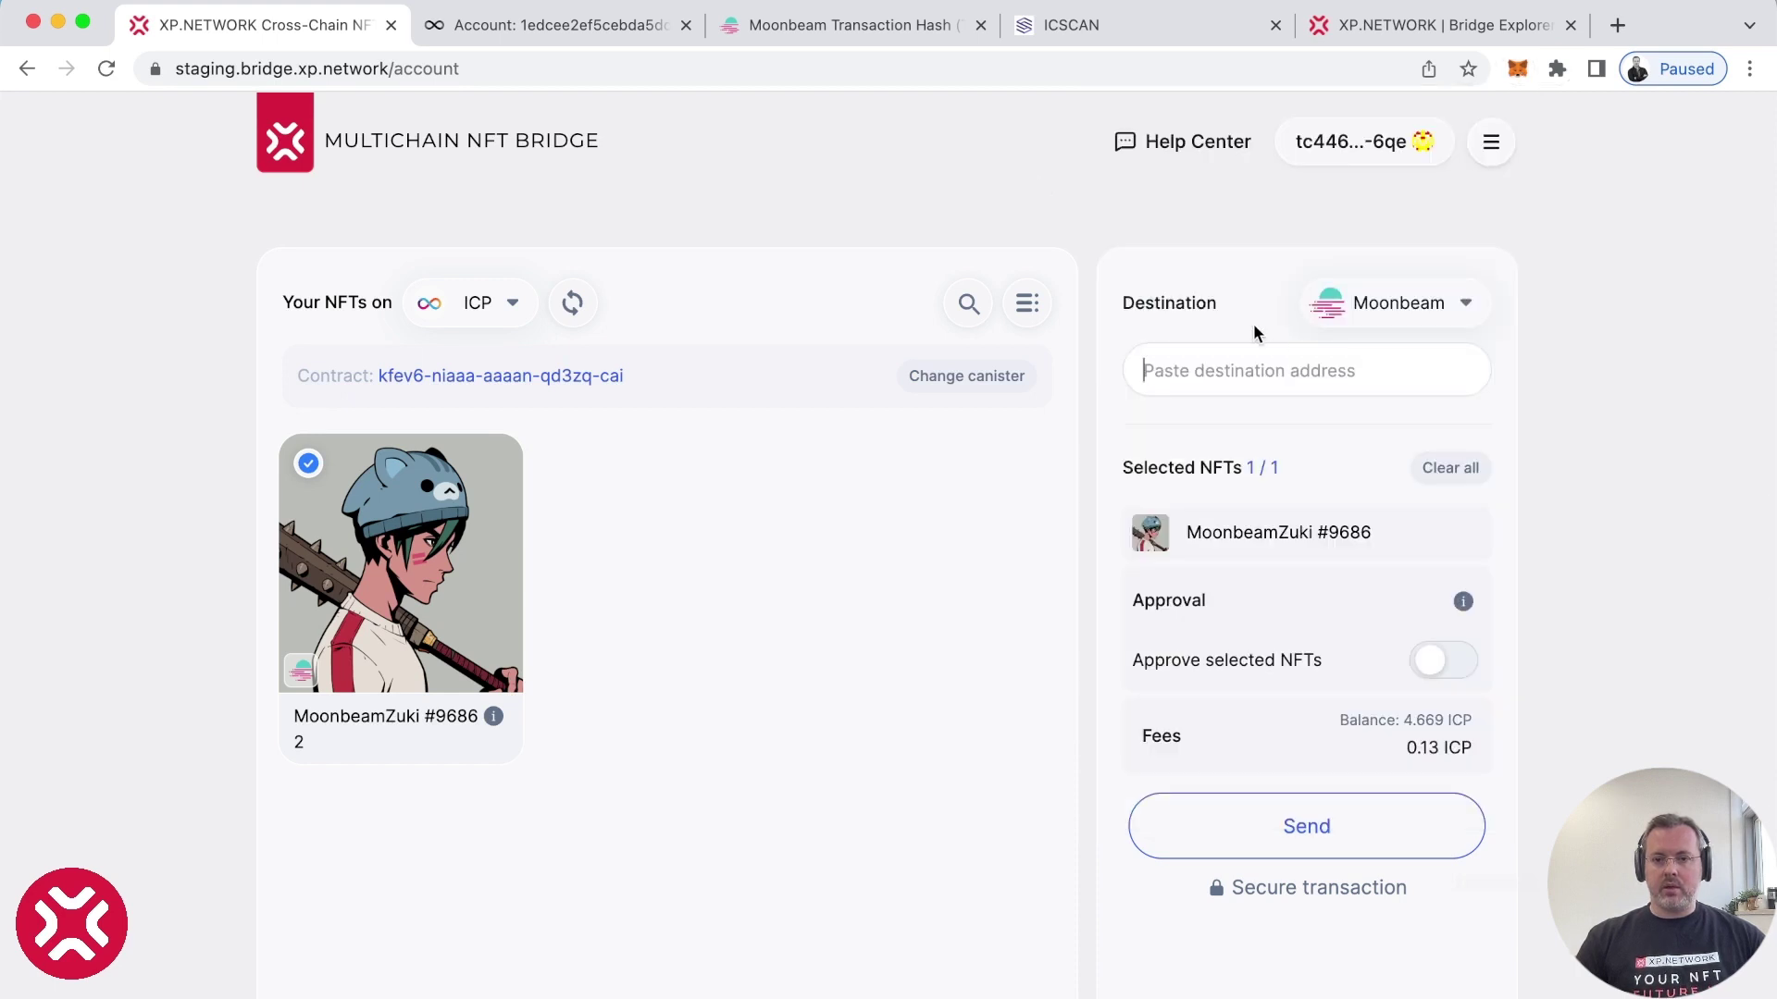
Paste the copied Moonbeam destination address, approve the selected MoonbeamZuki #9686 NFT, send it, and confirm the ICP withdrawal in Plug.
{"action": "left_click", "coordinate": [1268, 369]}
{"action": "key", "text": "super+v"}
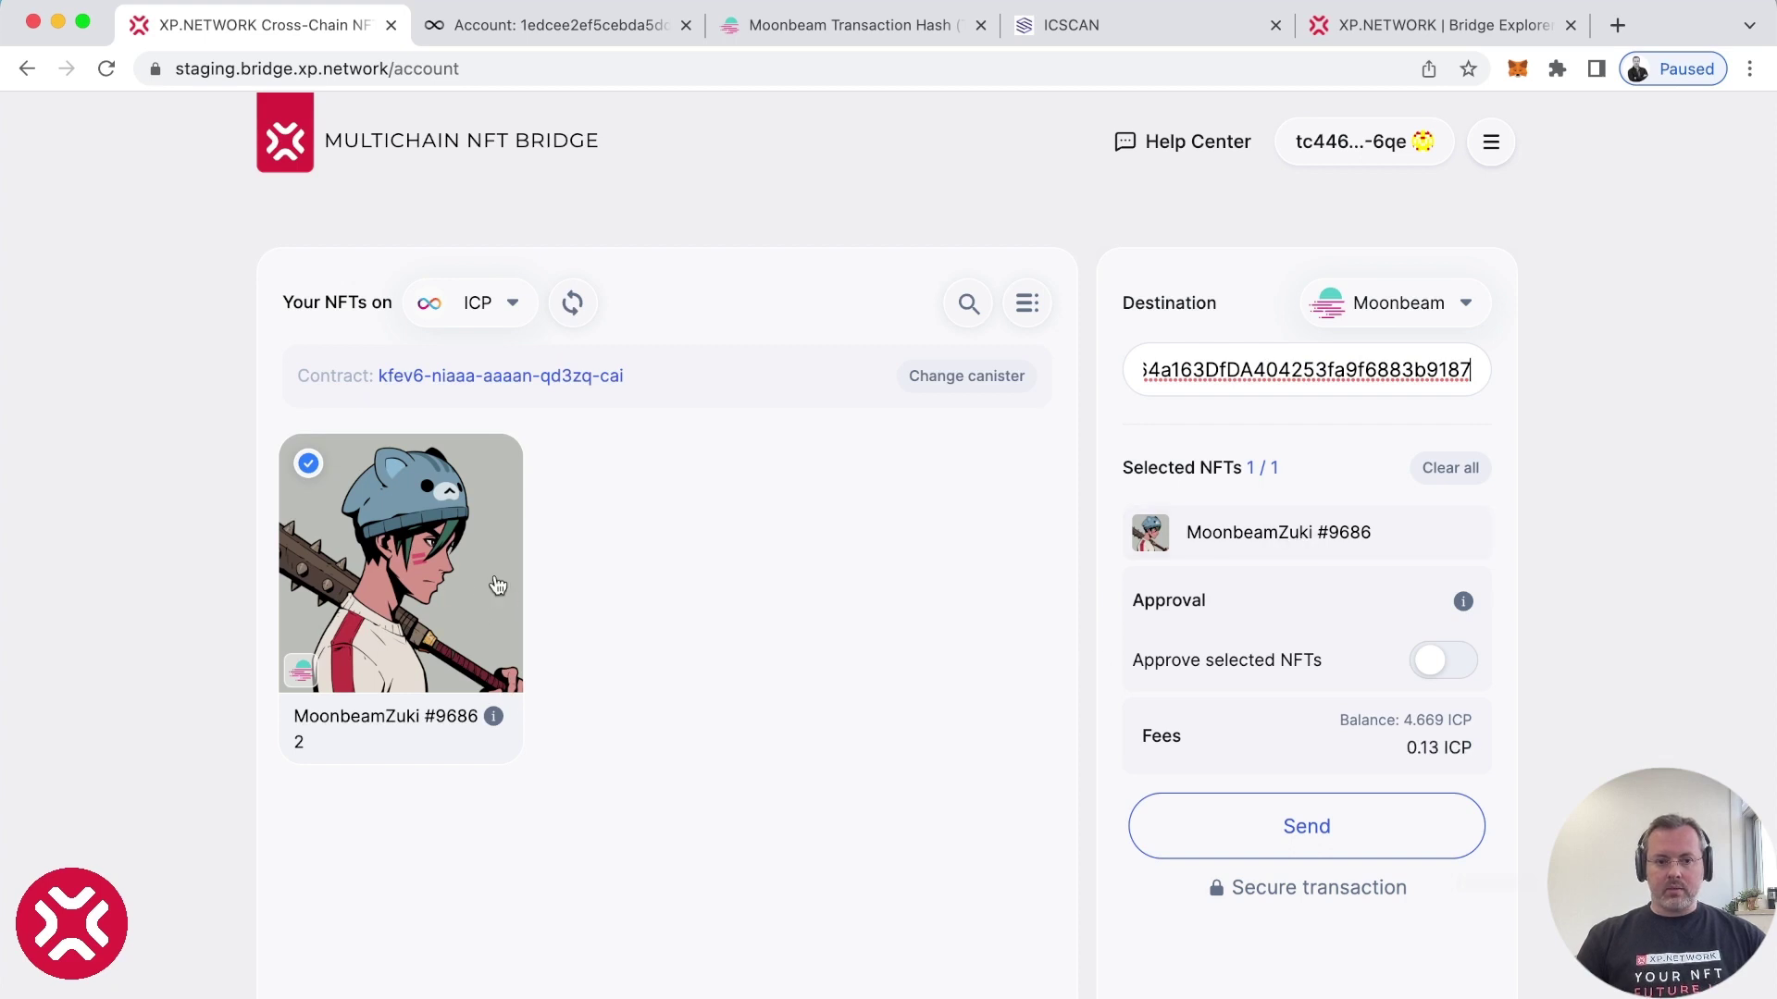
{"action": "left_click", "coordinate": [1437, 677]}
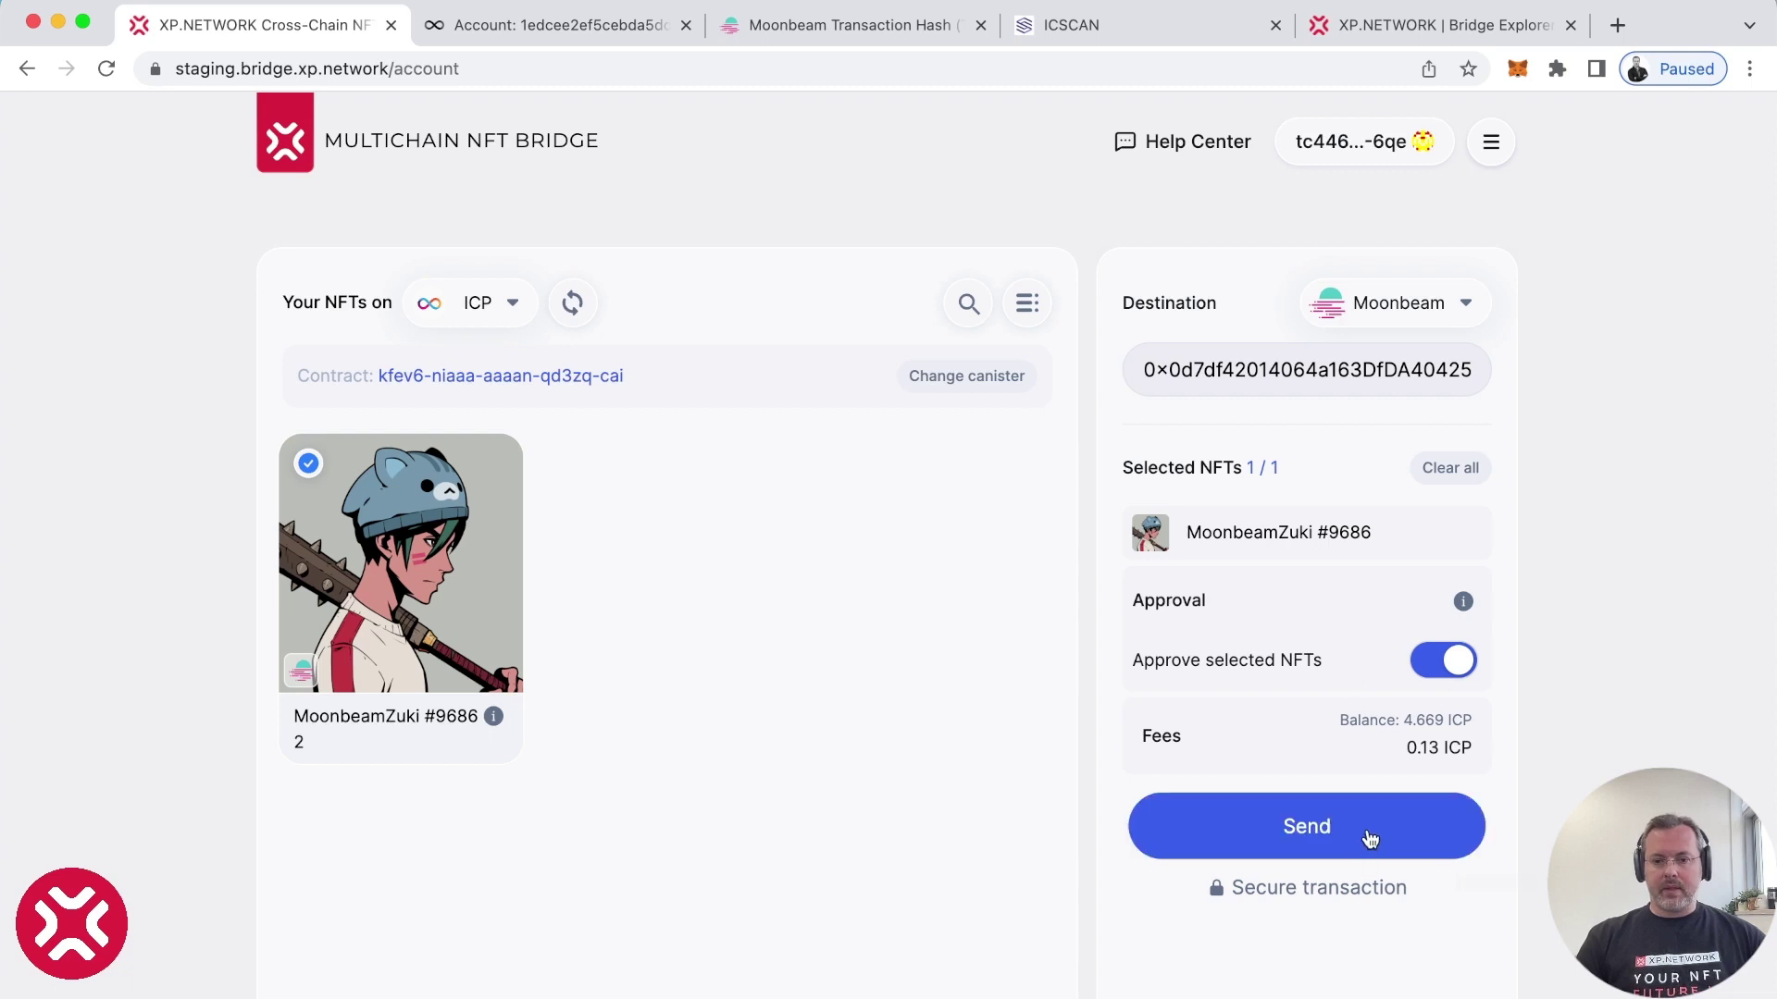
{"action": "left_click", "coordinate": [1369, 837]}
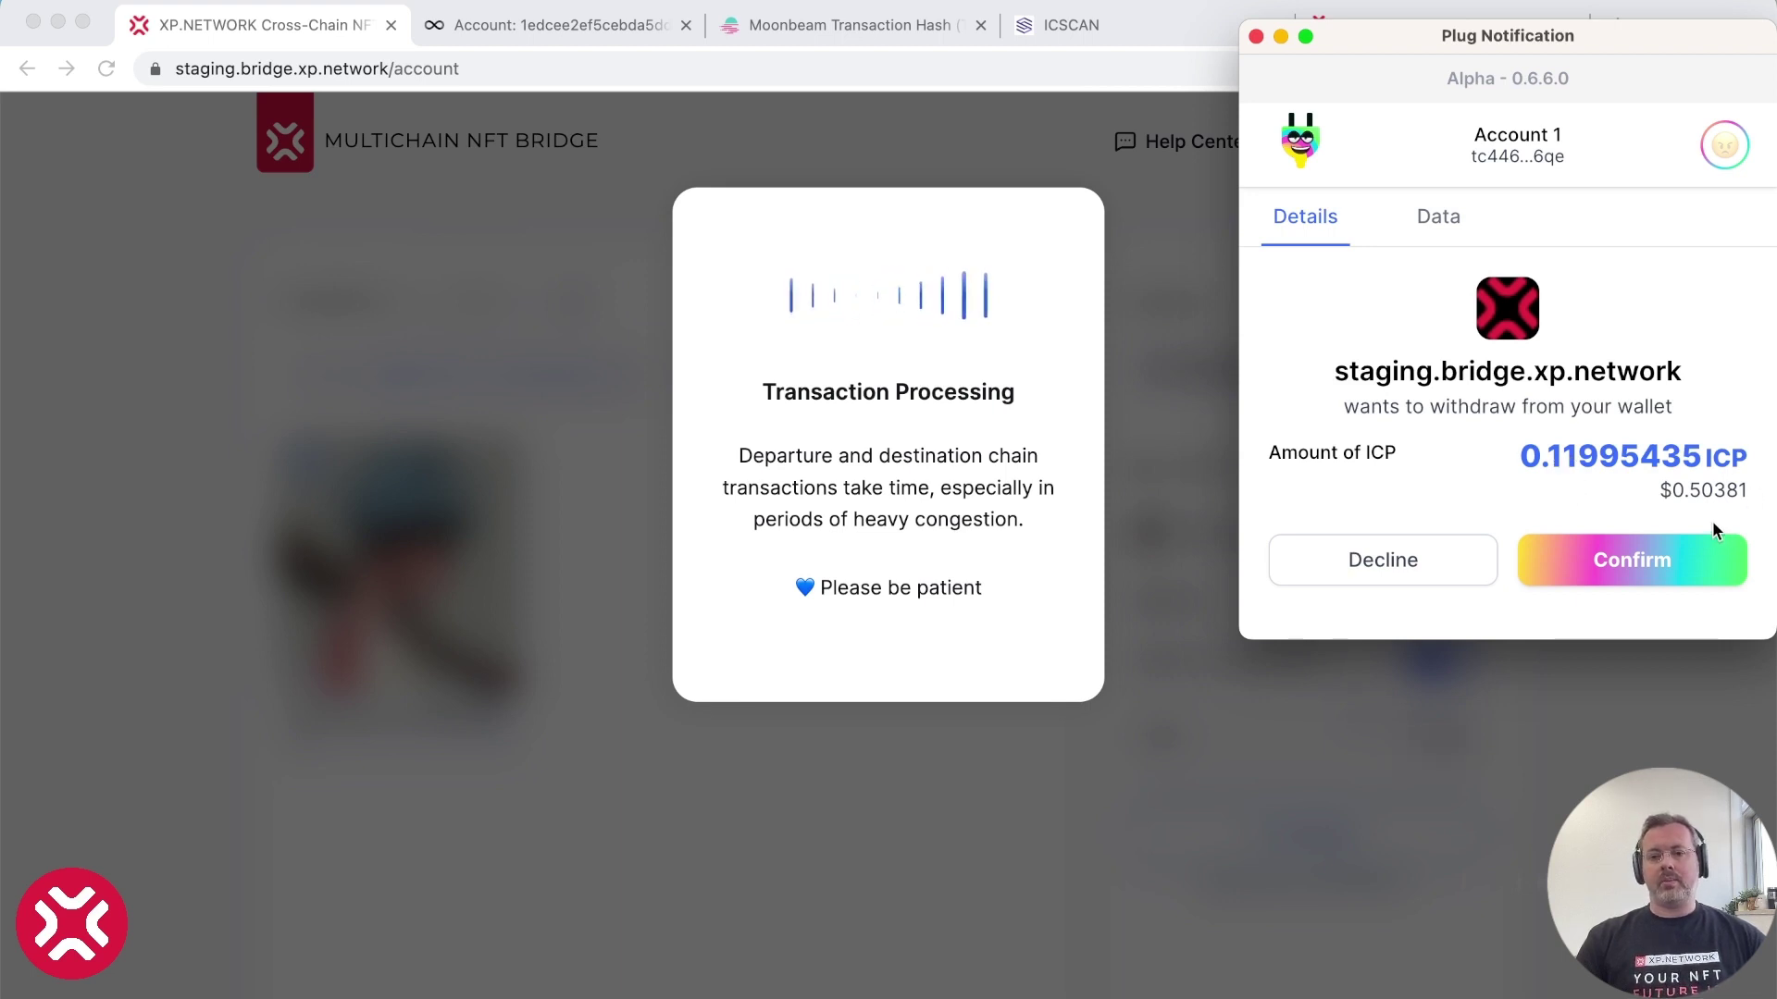
{"action": "left_click", "coordinate": [1677, 564]}
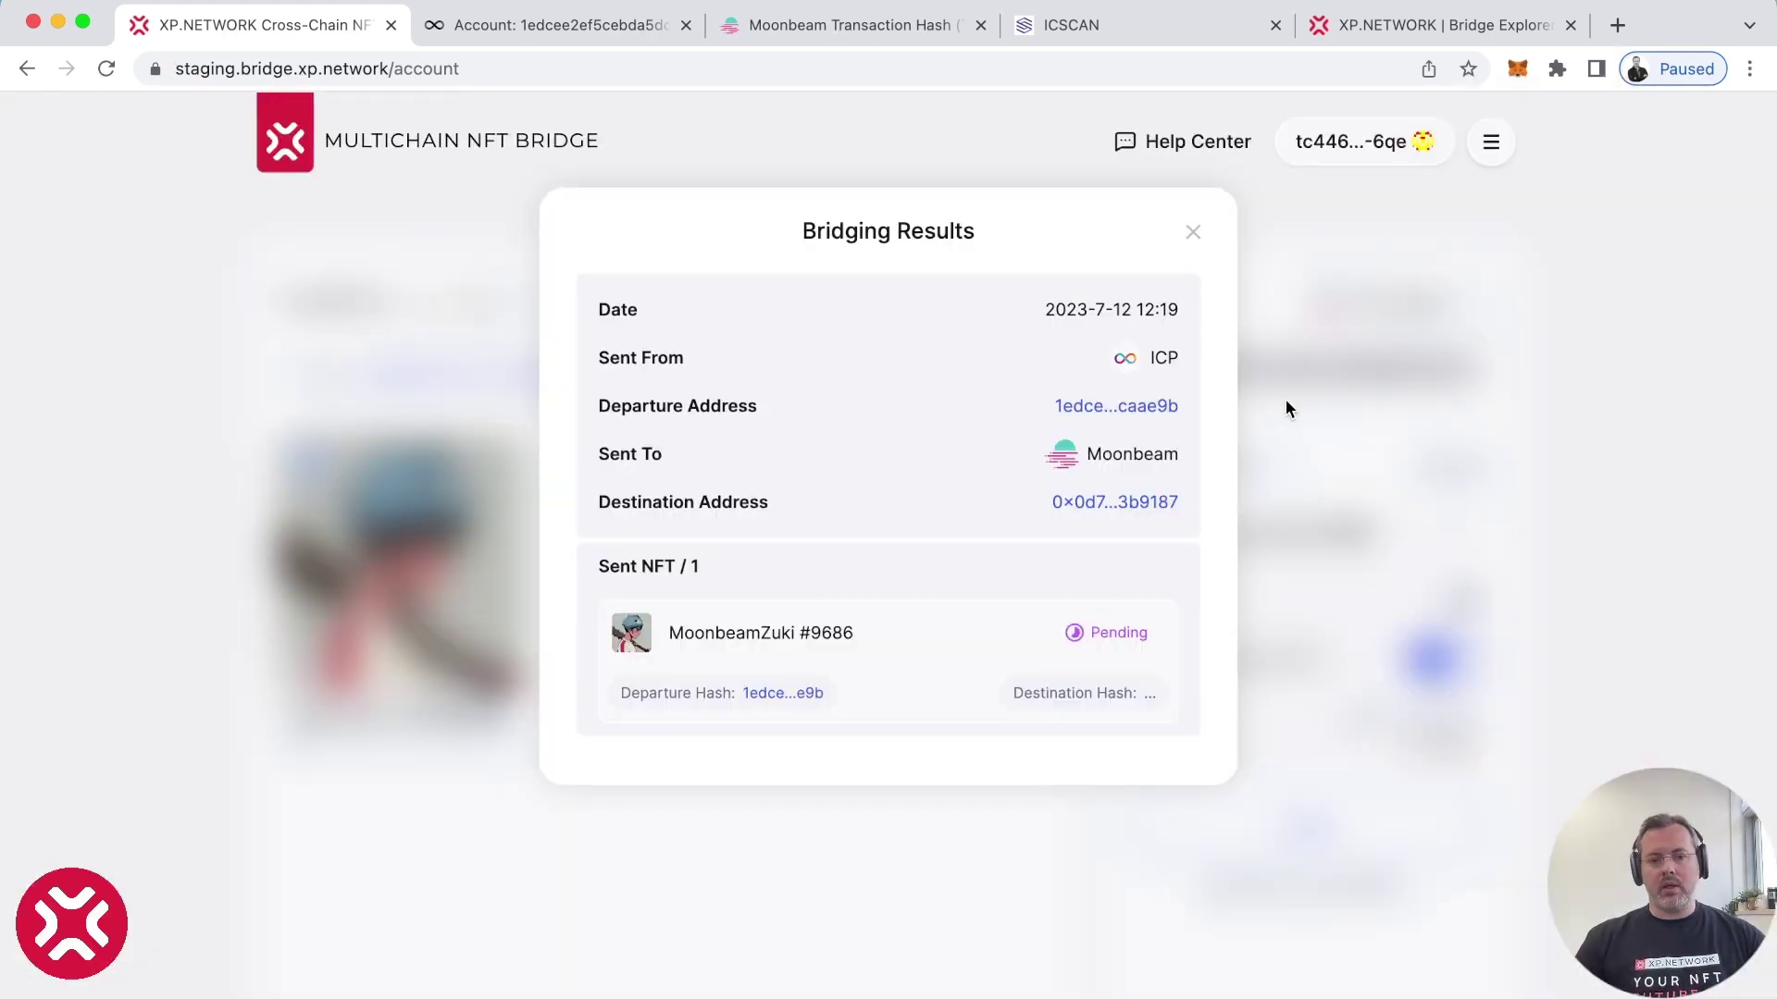
Open the transfer's departure hash from the bridging results and look over the ICP account page.
{"action": "left_click", "coordinate": [763, 697]}
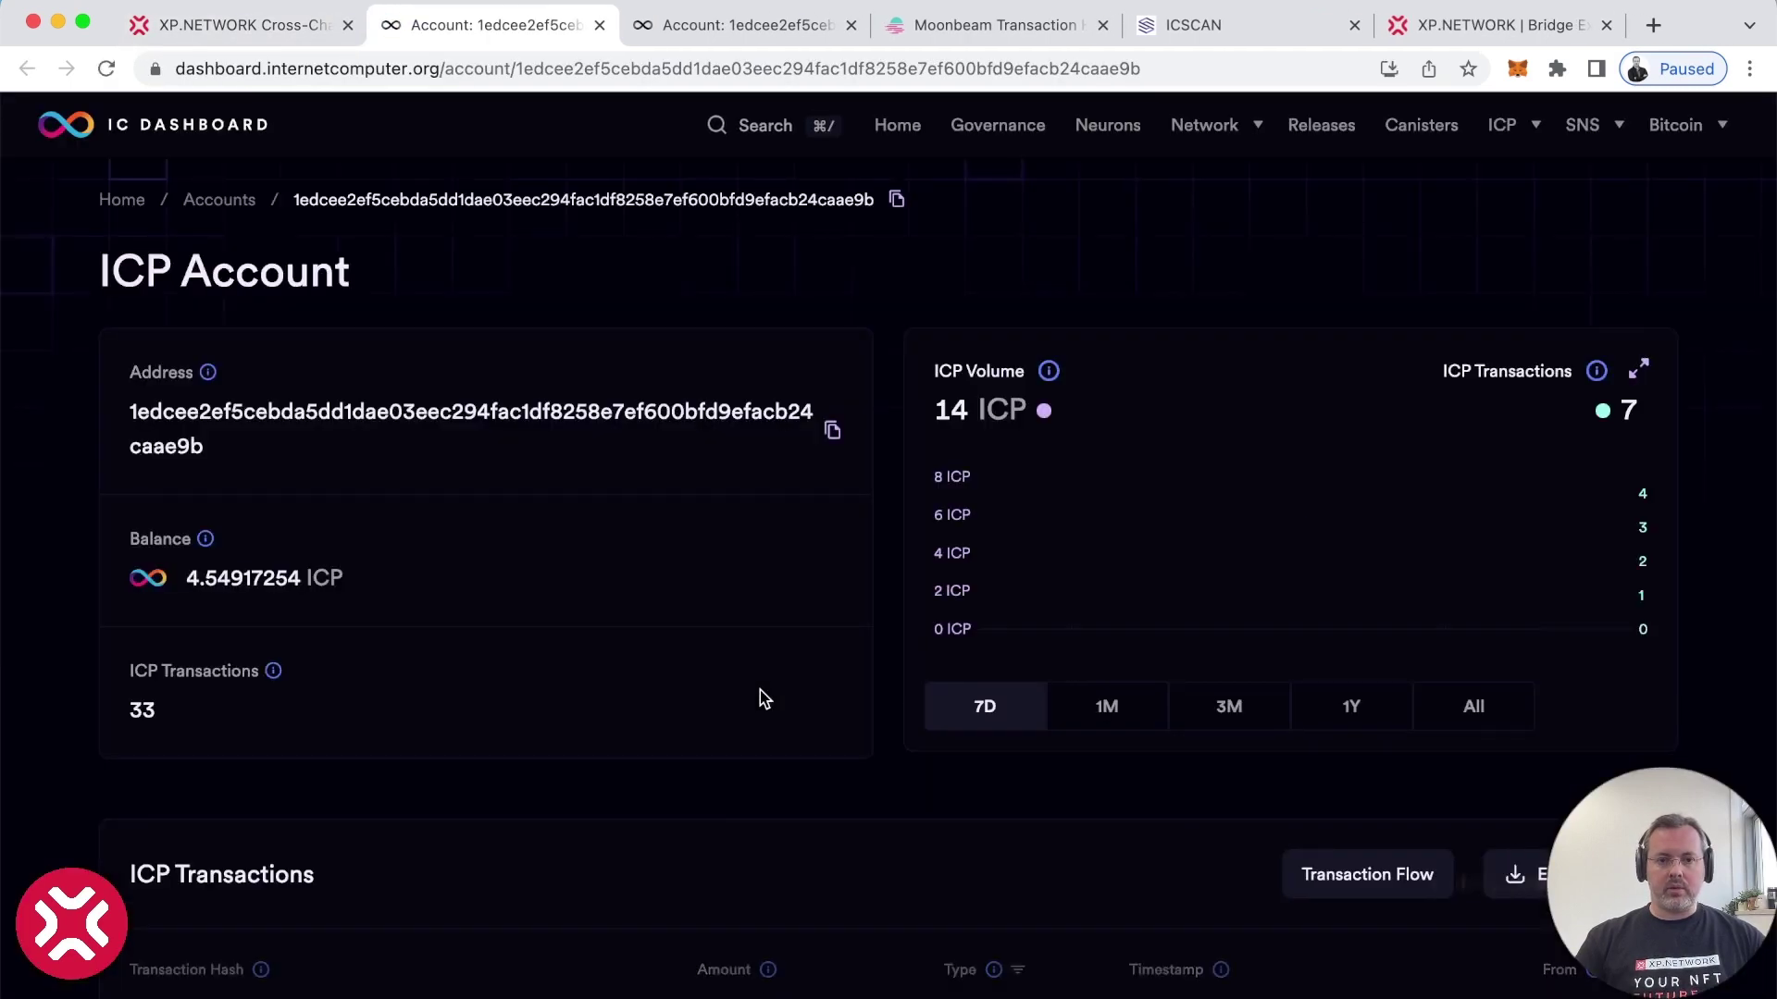
{"action": "scroll", "coordinate": [724, 774], "scroll_direction": "down", "scroll_amount": 3}
{"action": "scroll", "coordinate": [724, 774], "scroll_direction": "up", "scroll_amount": 3}
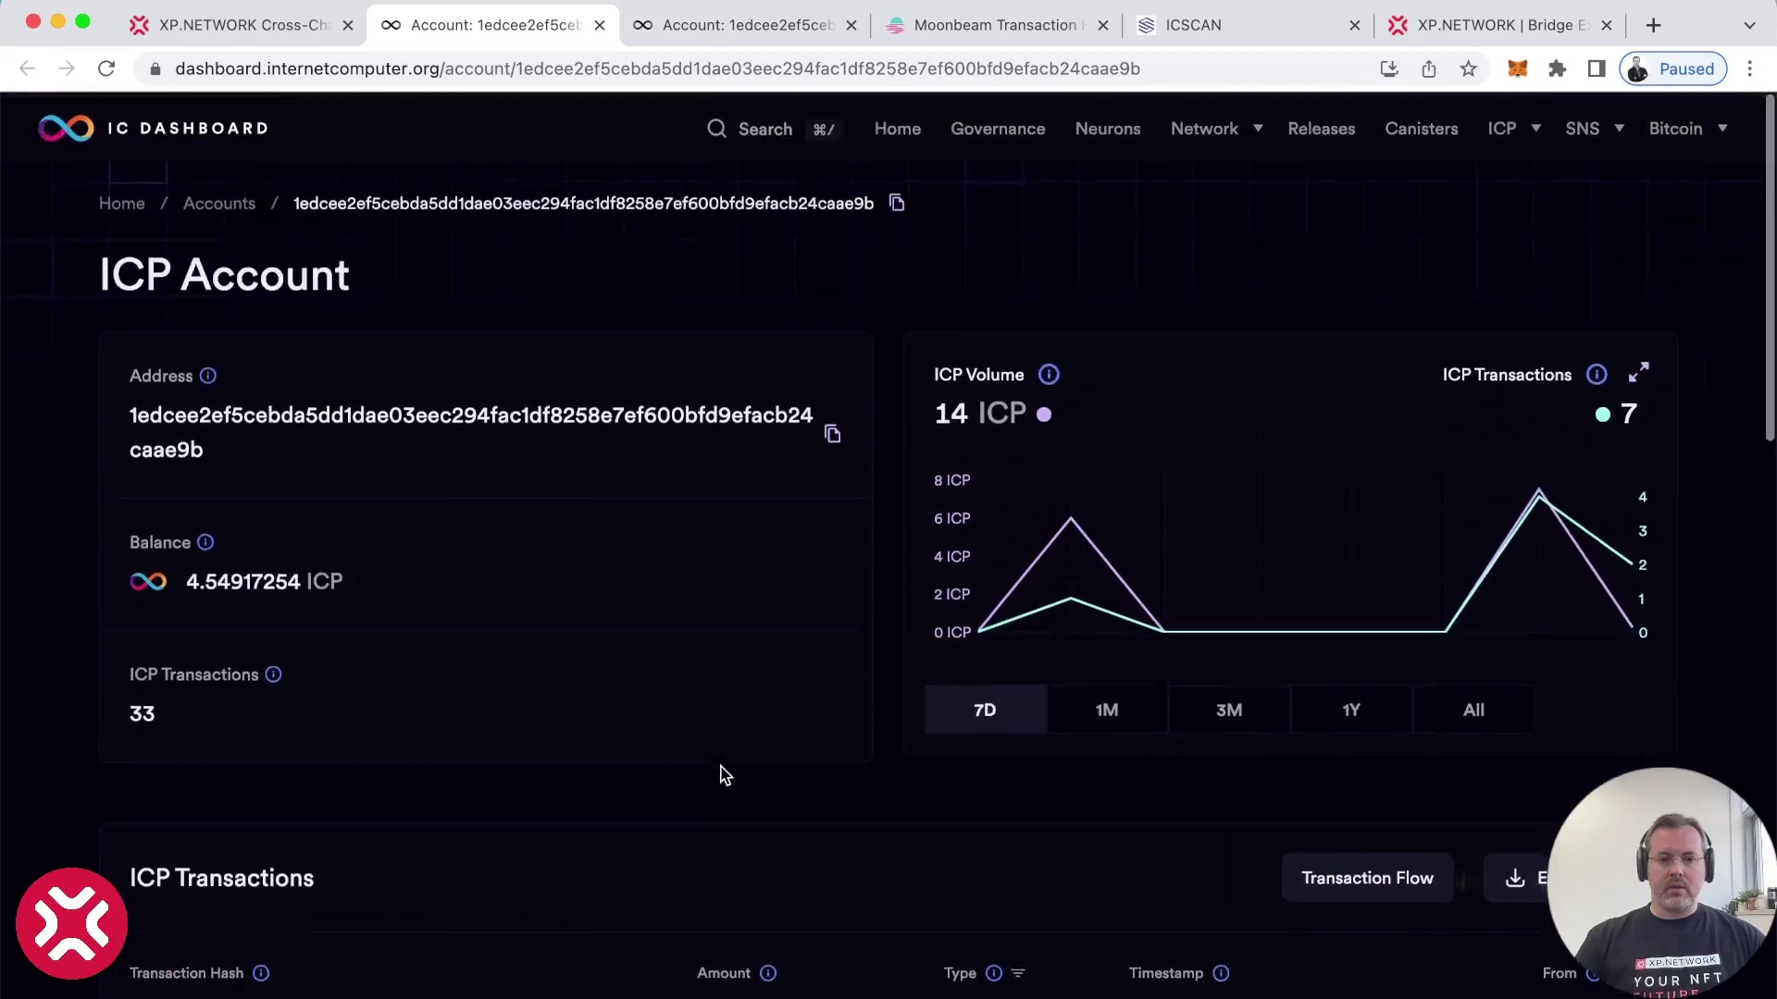
Open the newest Internet Computer to Moonbeam transfer in the XP.NETWORK explorer and reload its details.
{"action": "left_click", "coordinate": [1443, 17]}
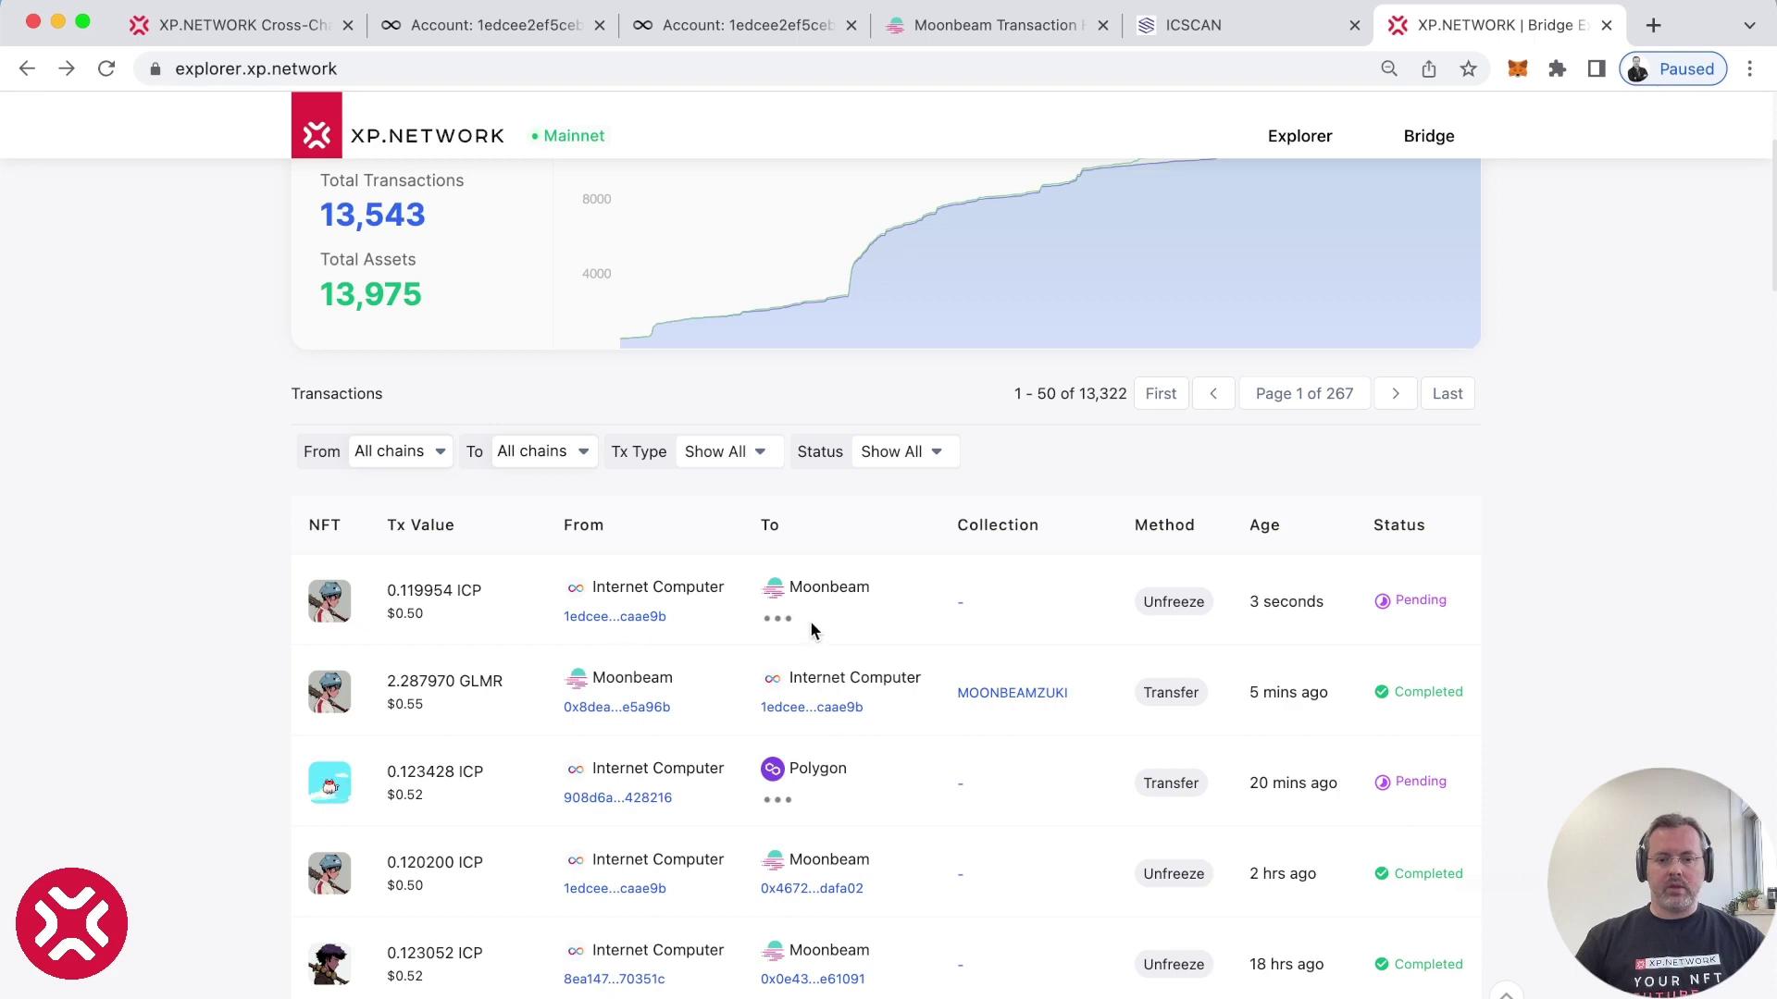
{"action": "left_click", "coordinate": [459, 616]}
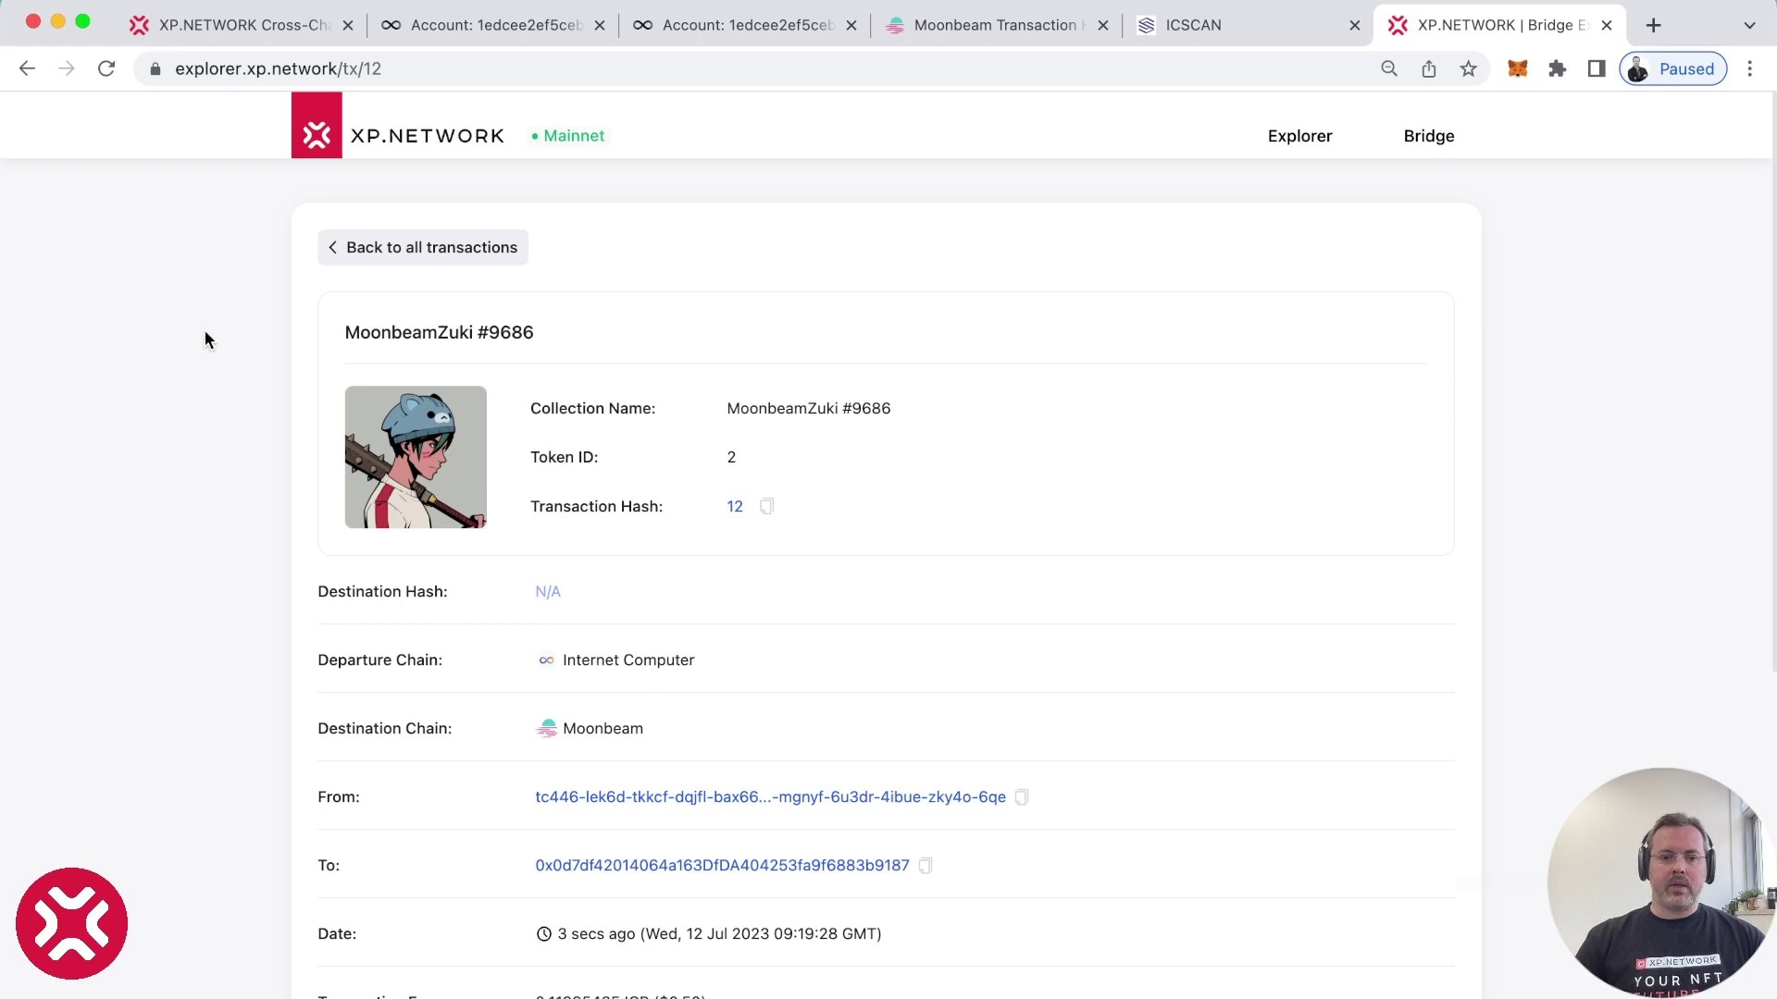
{"action": "left_click", "coordinate": [108, 71]}
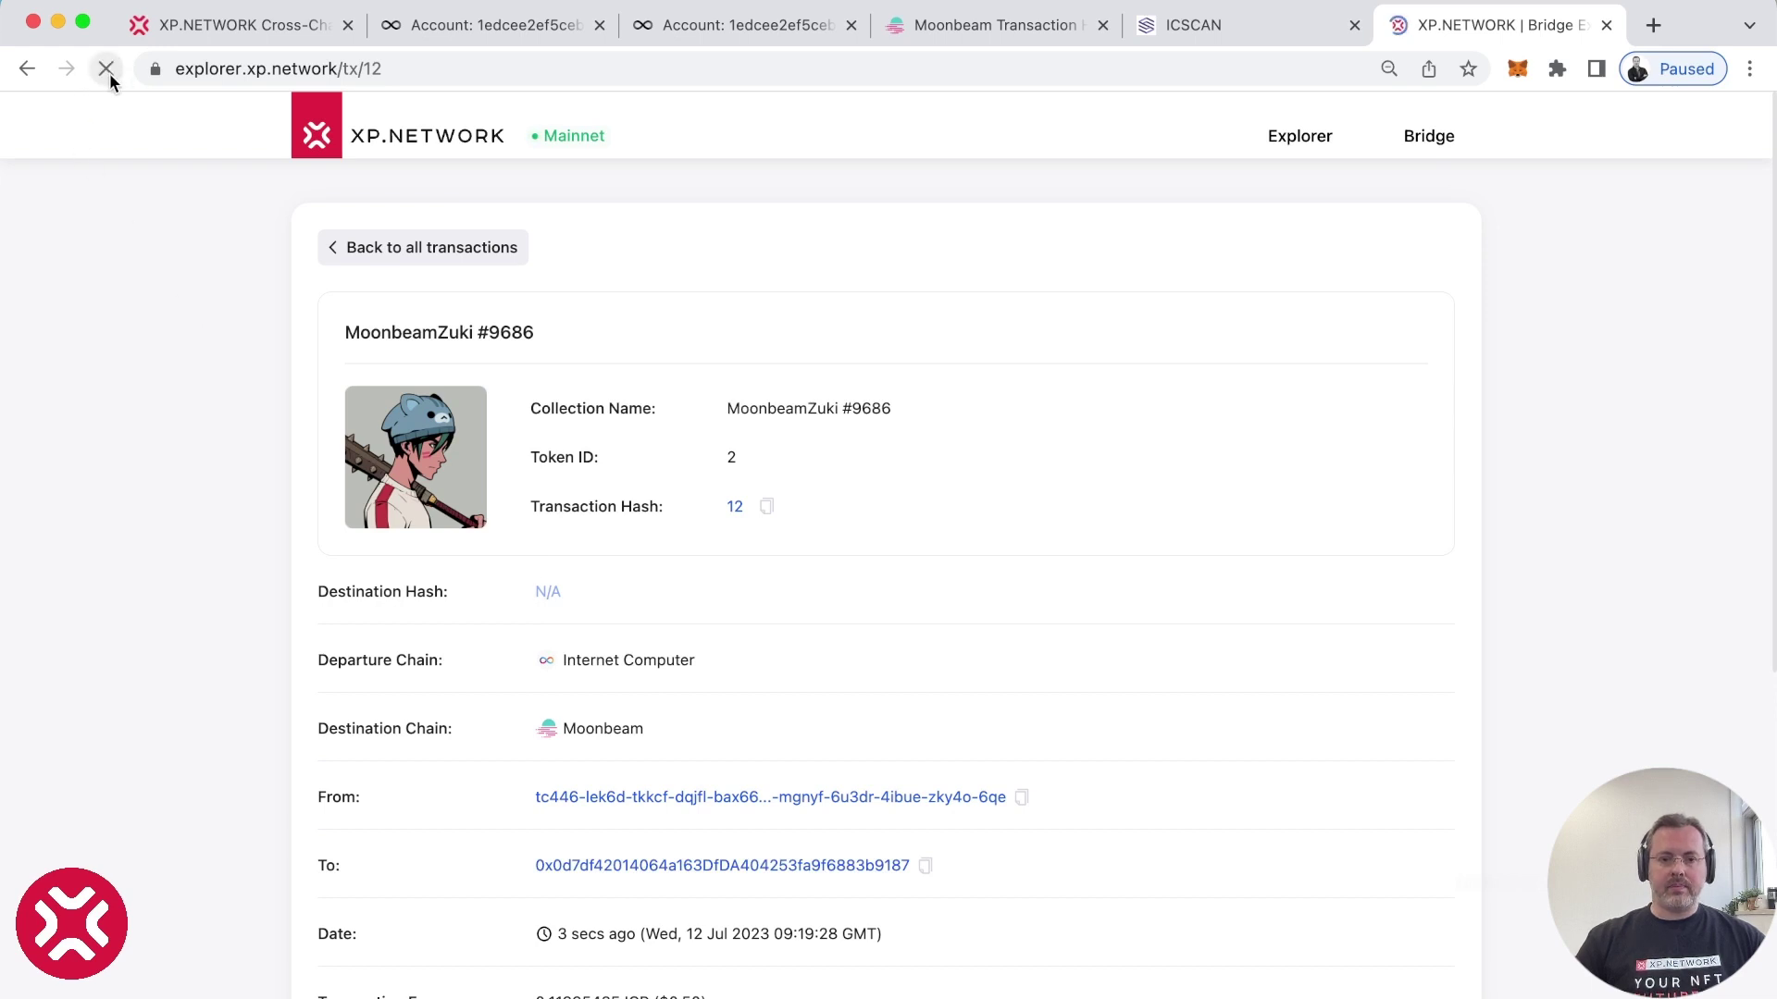
Return to the bridge, dismiss the bridging results, refresh the ICP NFT list and reload the page.
{"action": "left_click", "coordinate": [260, 24]}
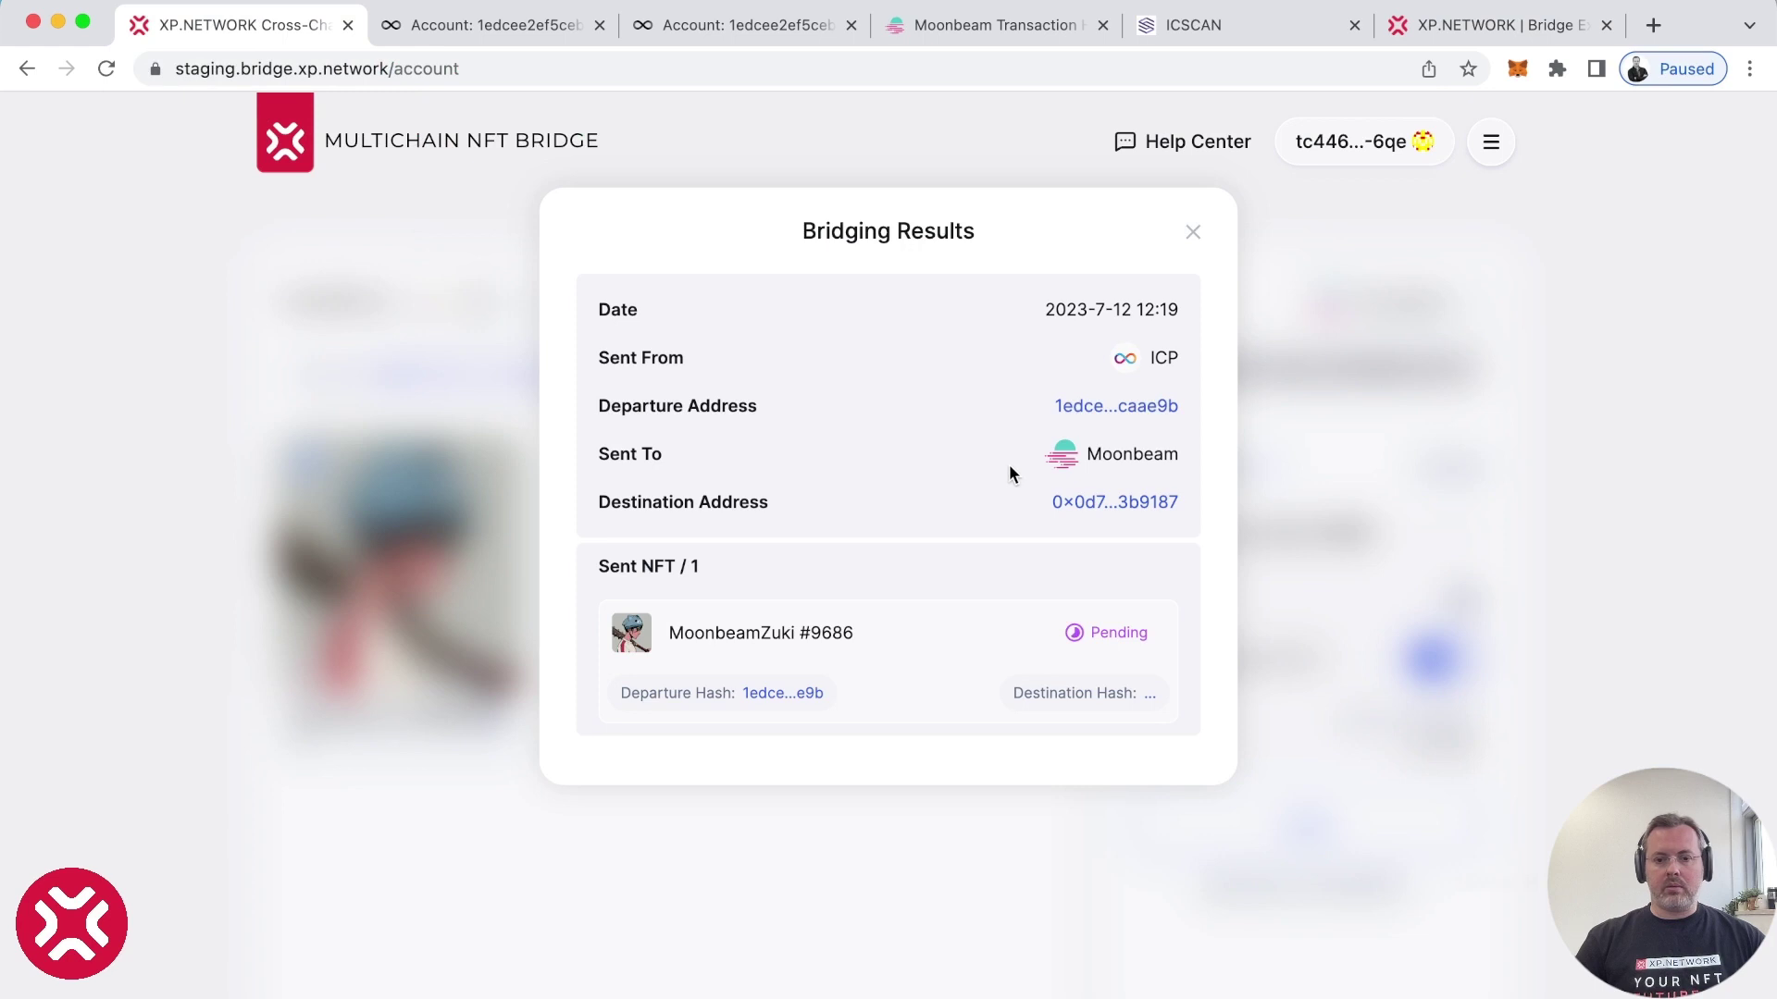
{"action": "left_click", "coordinate": [1193, 233]}
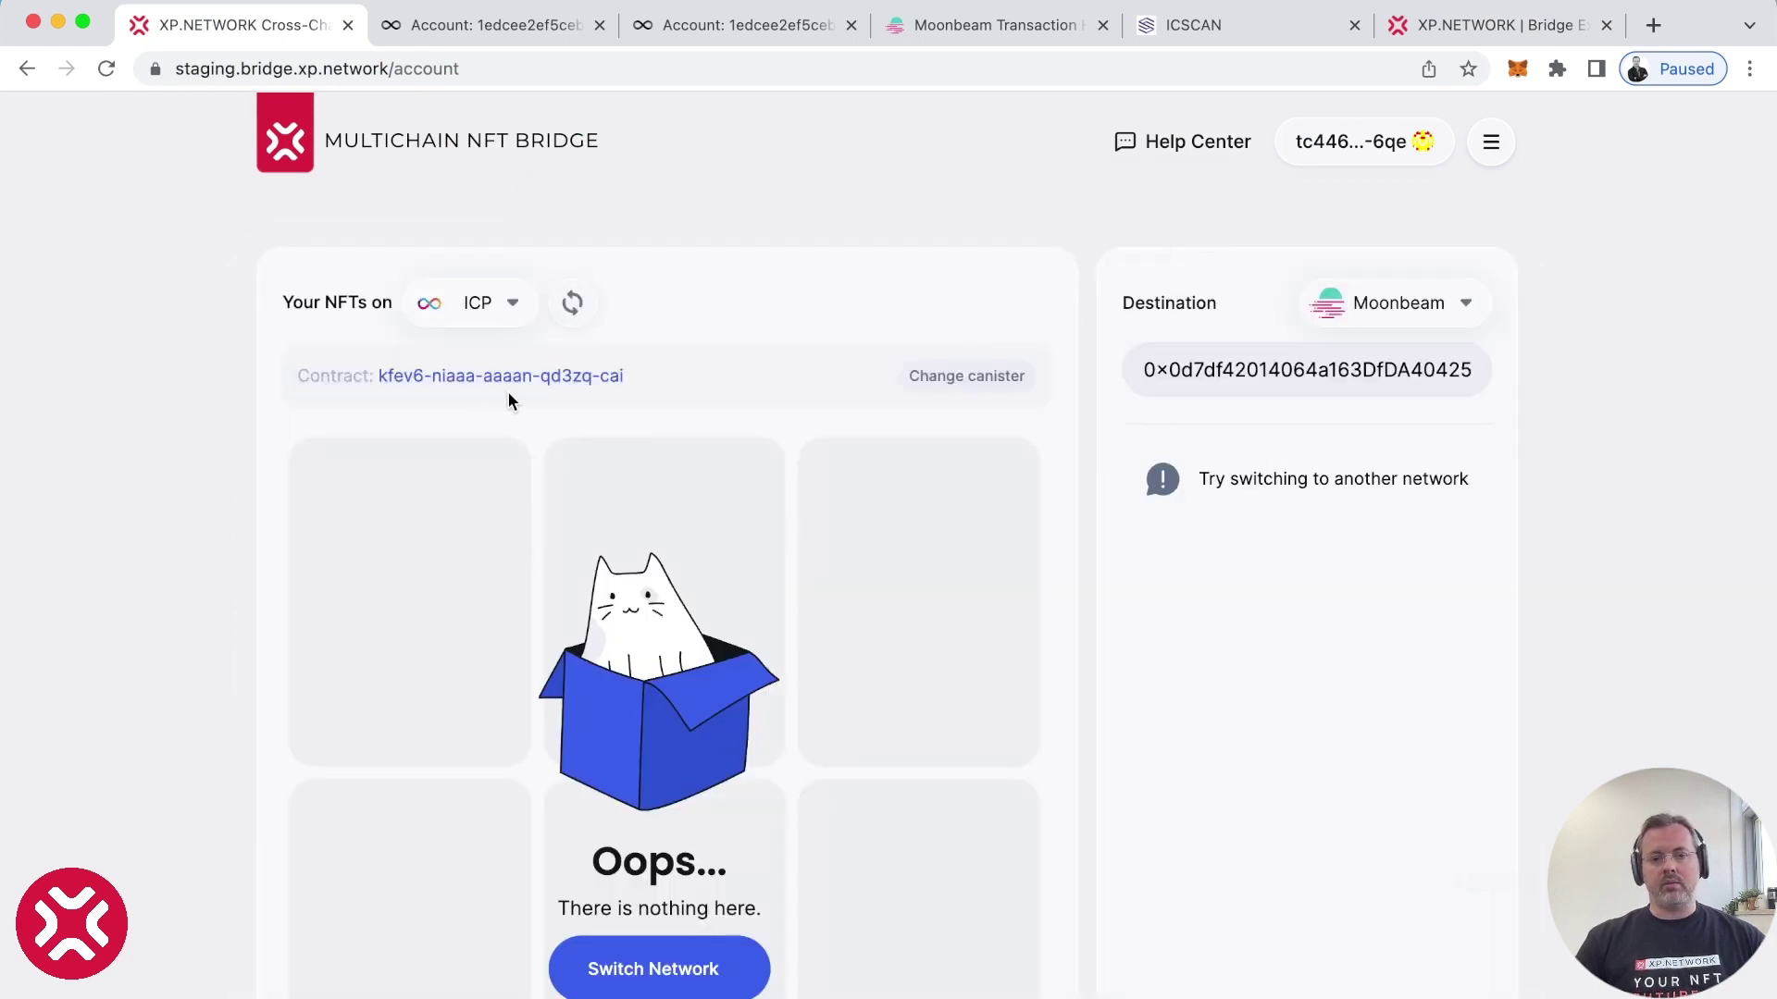
{"action": "left_click", "coordinate": [573, 307]}
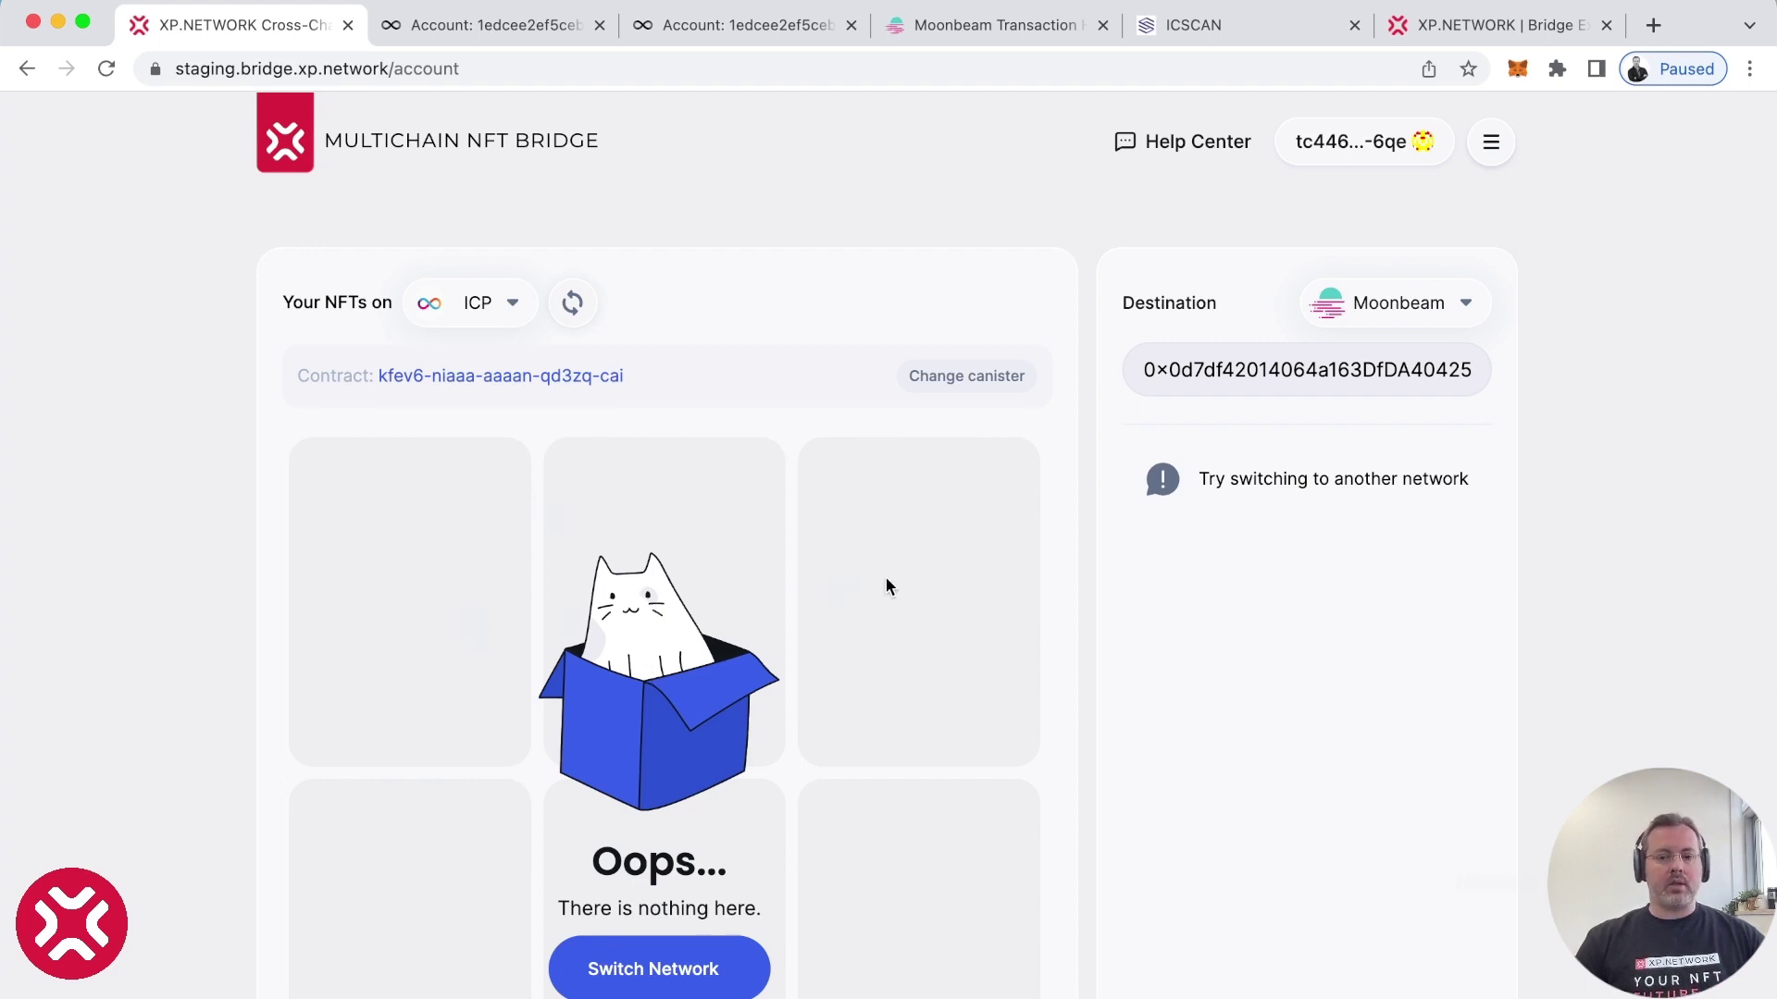
{"action": "left_click", "coordinate": [105, 70]}
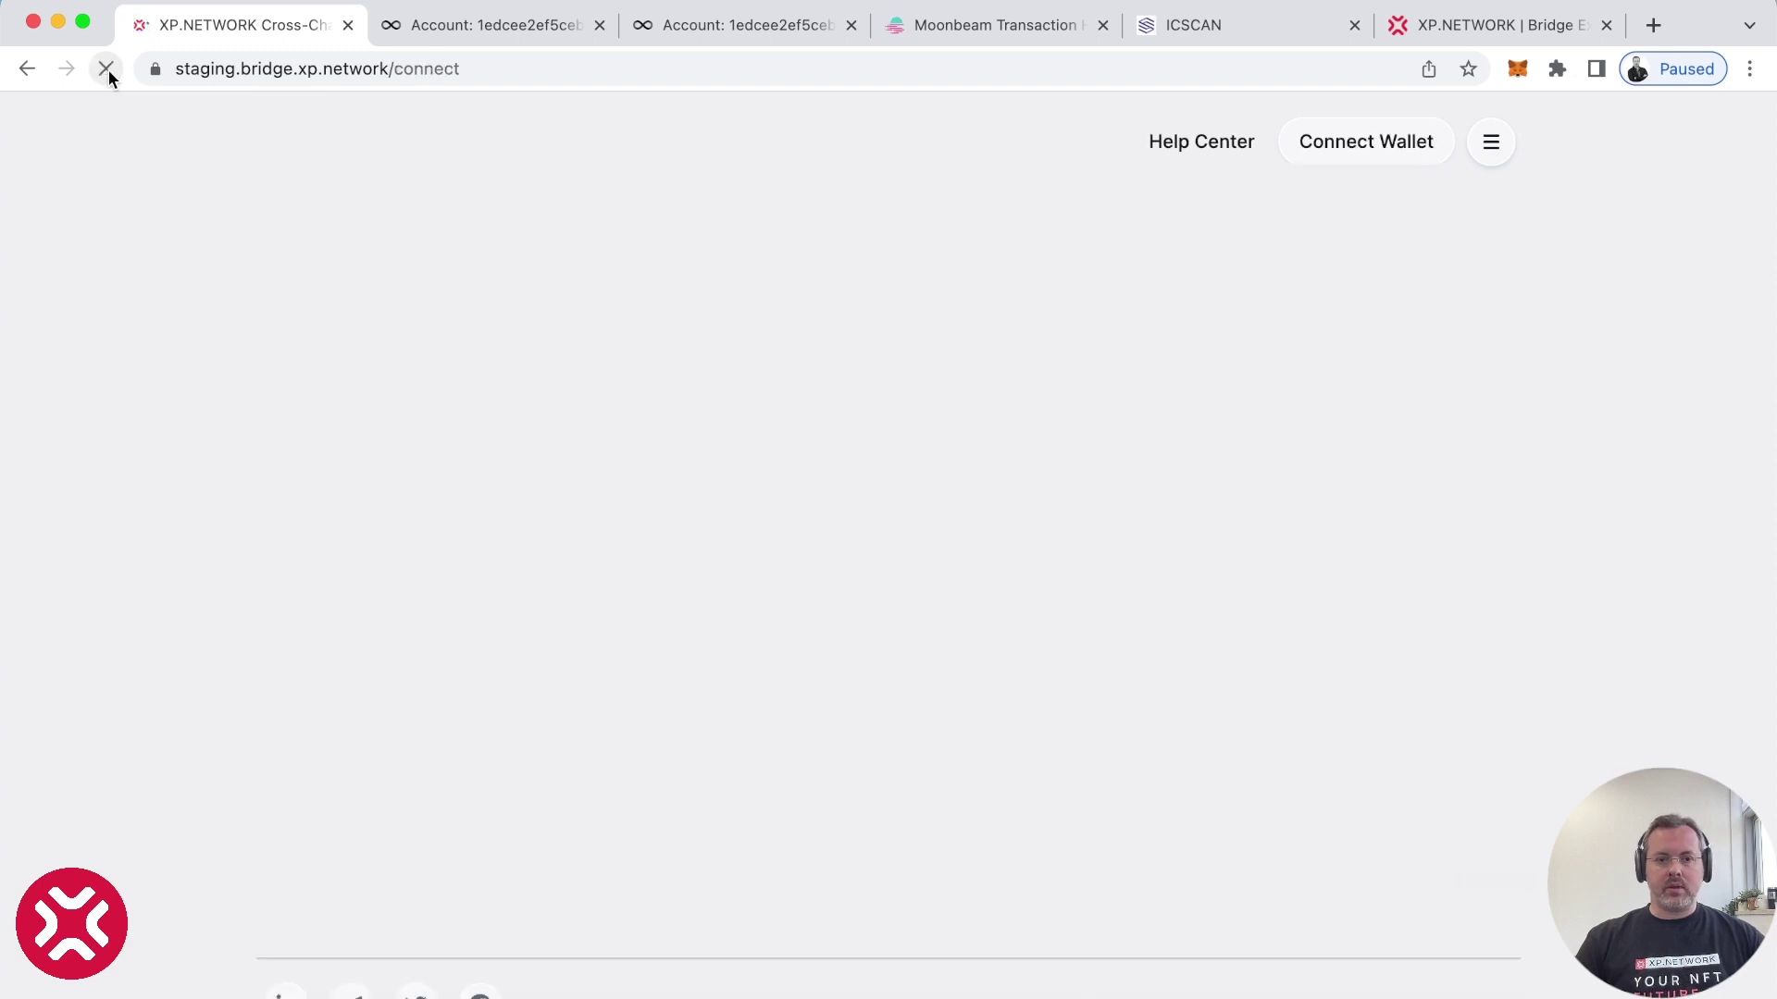
Reload the transfer's details in the bridge explorer and open its destination hash on Moonscan.
{"action": "left_click", "coordinate": [1437, 28]}
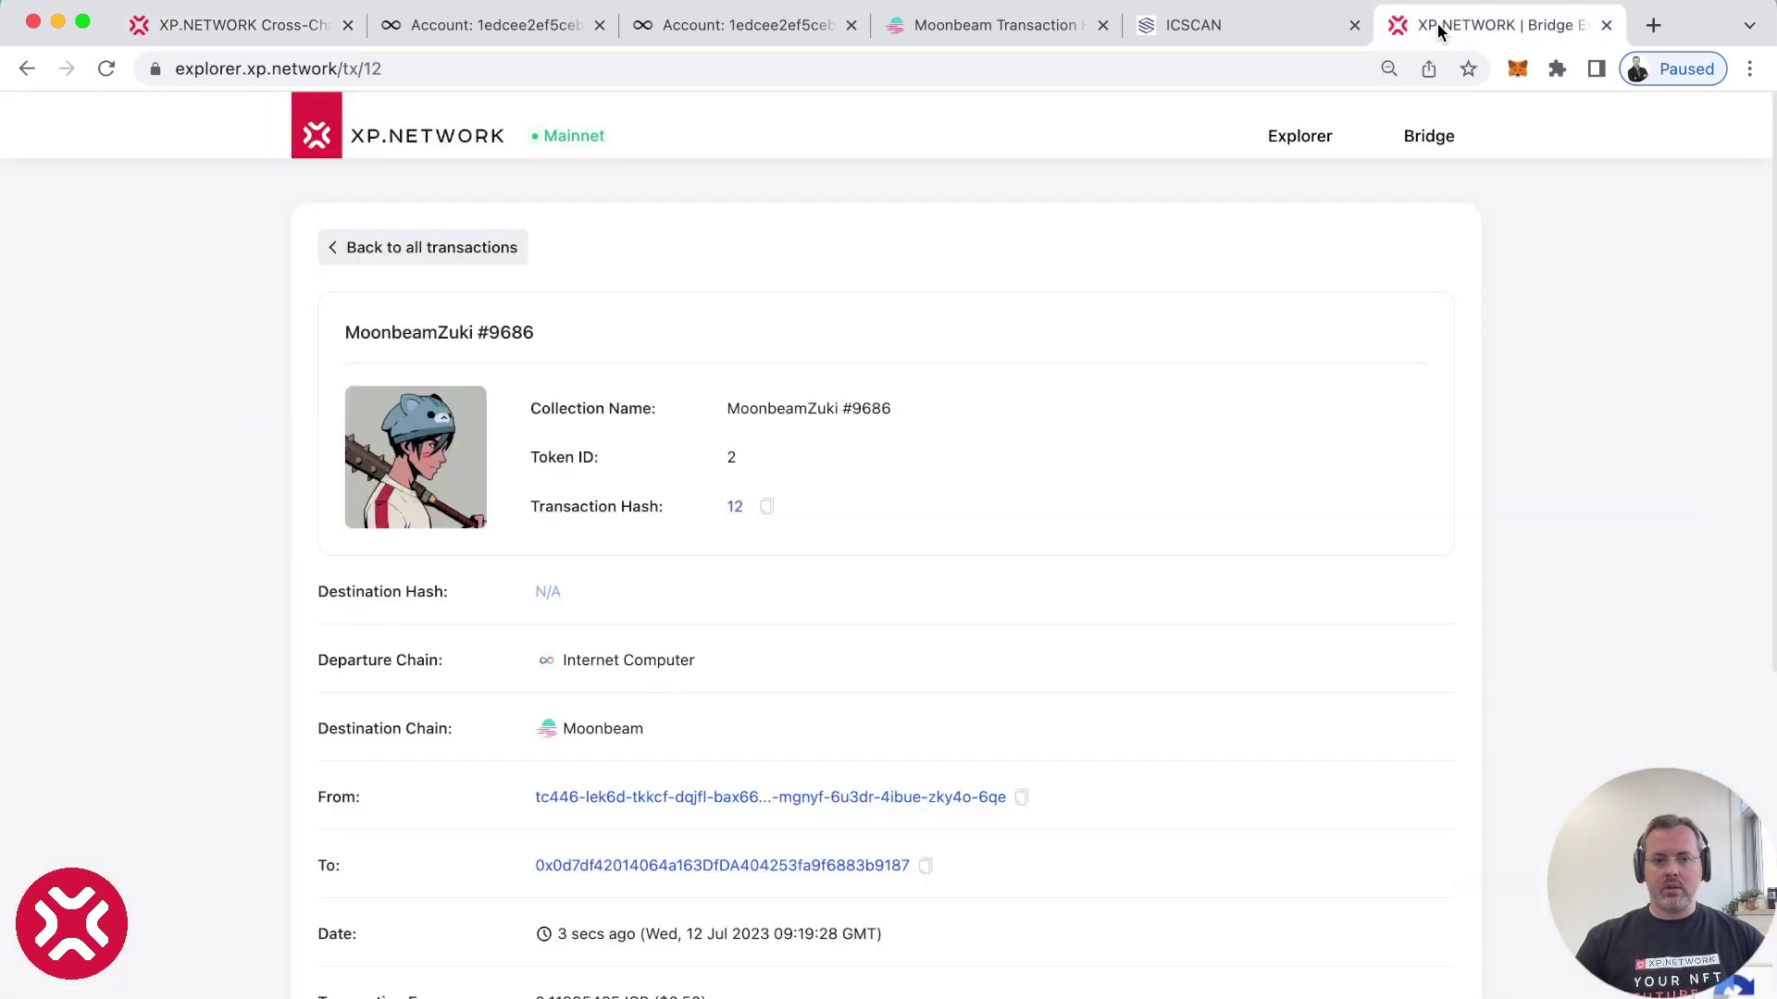
{"action": "left_click", "coordinate": [105, 71]}
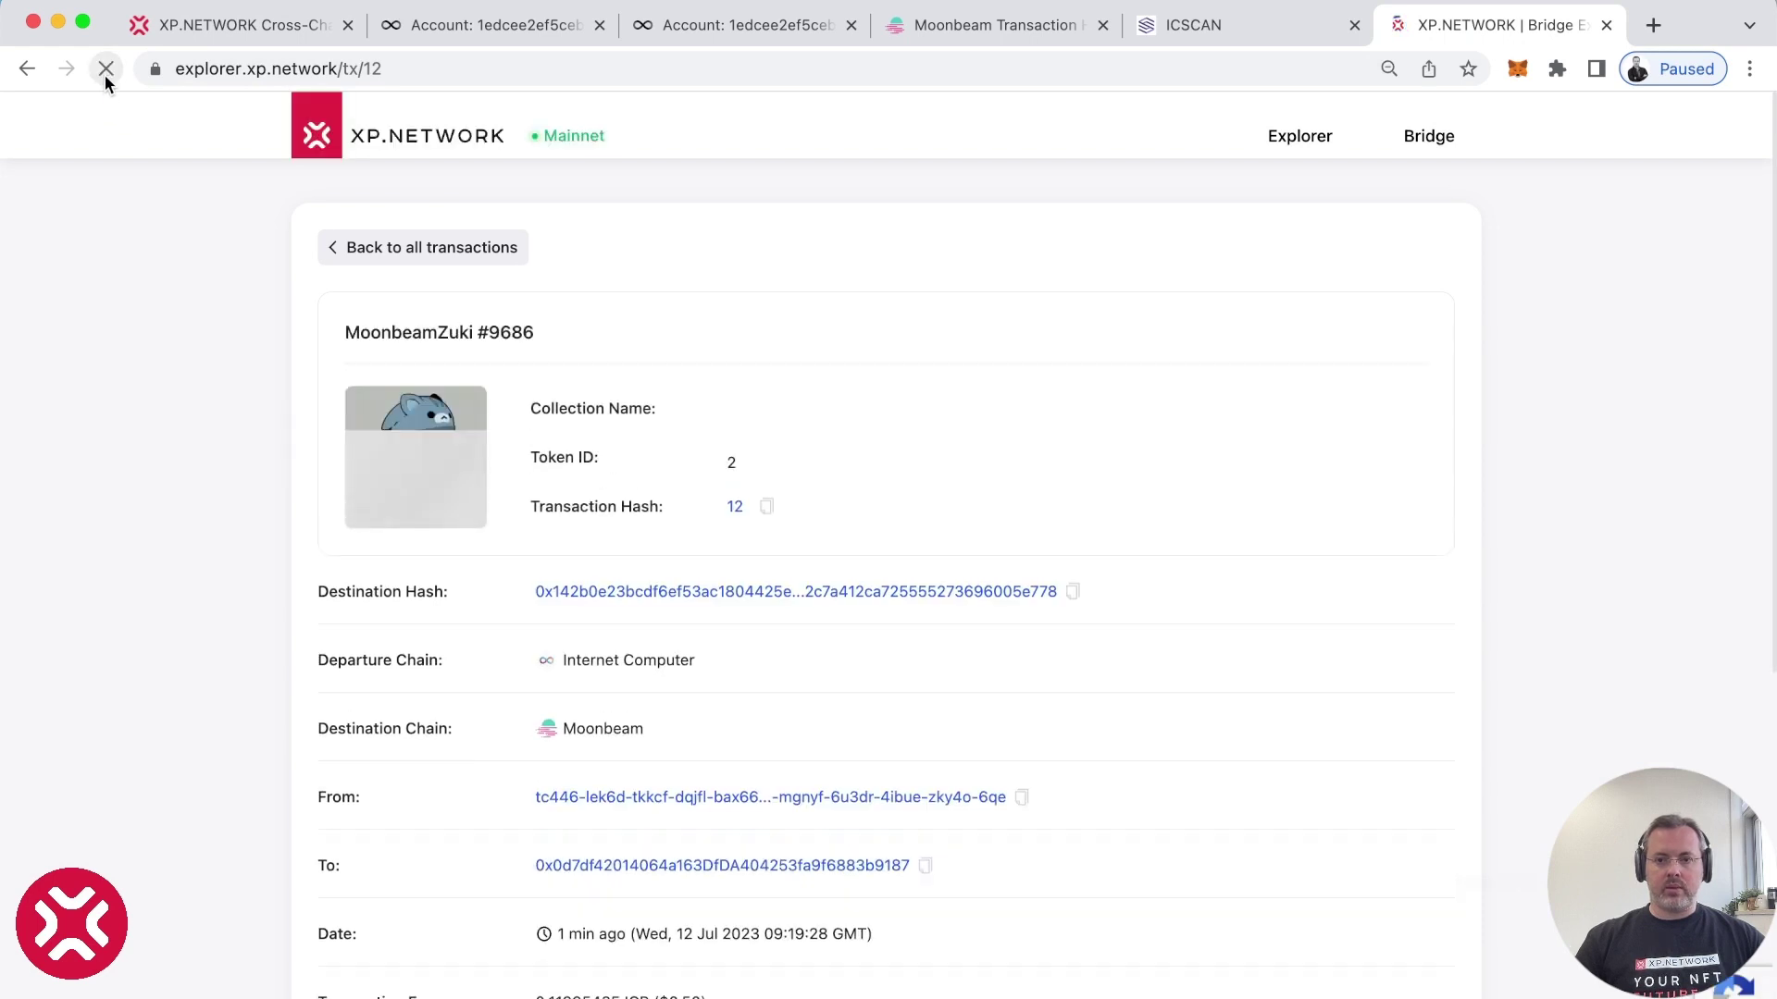
{"action": "left_click", "coordinate": [723, 600]}
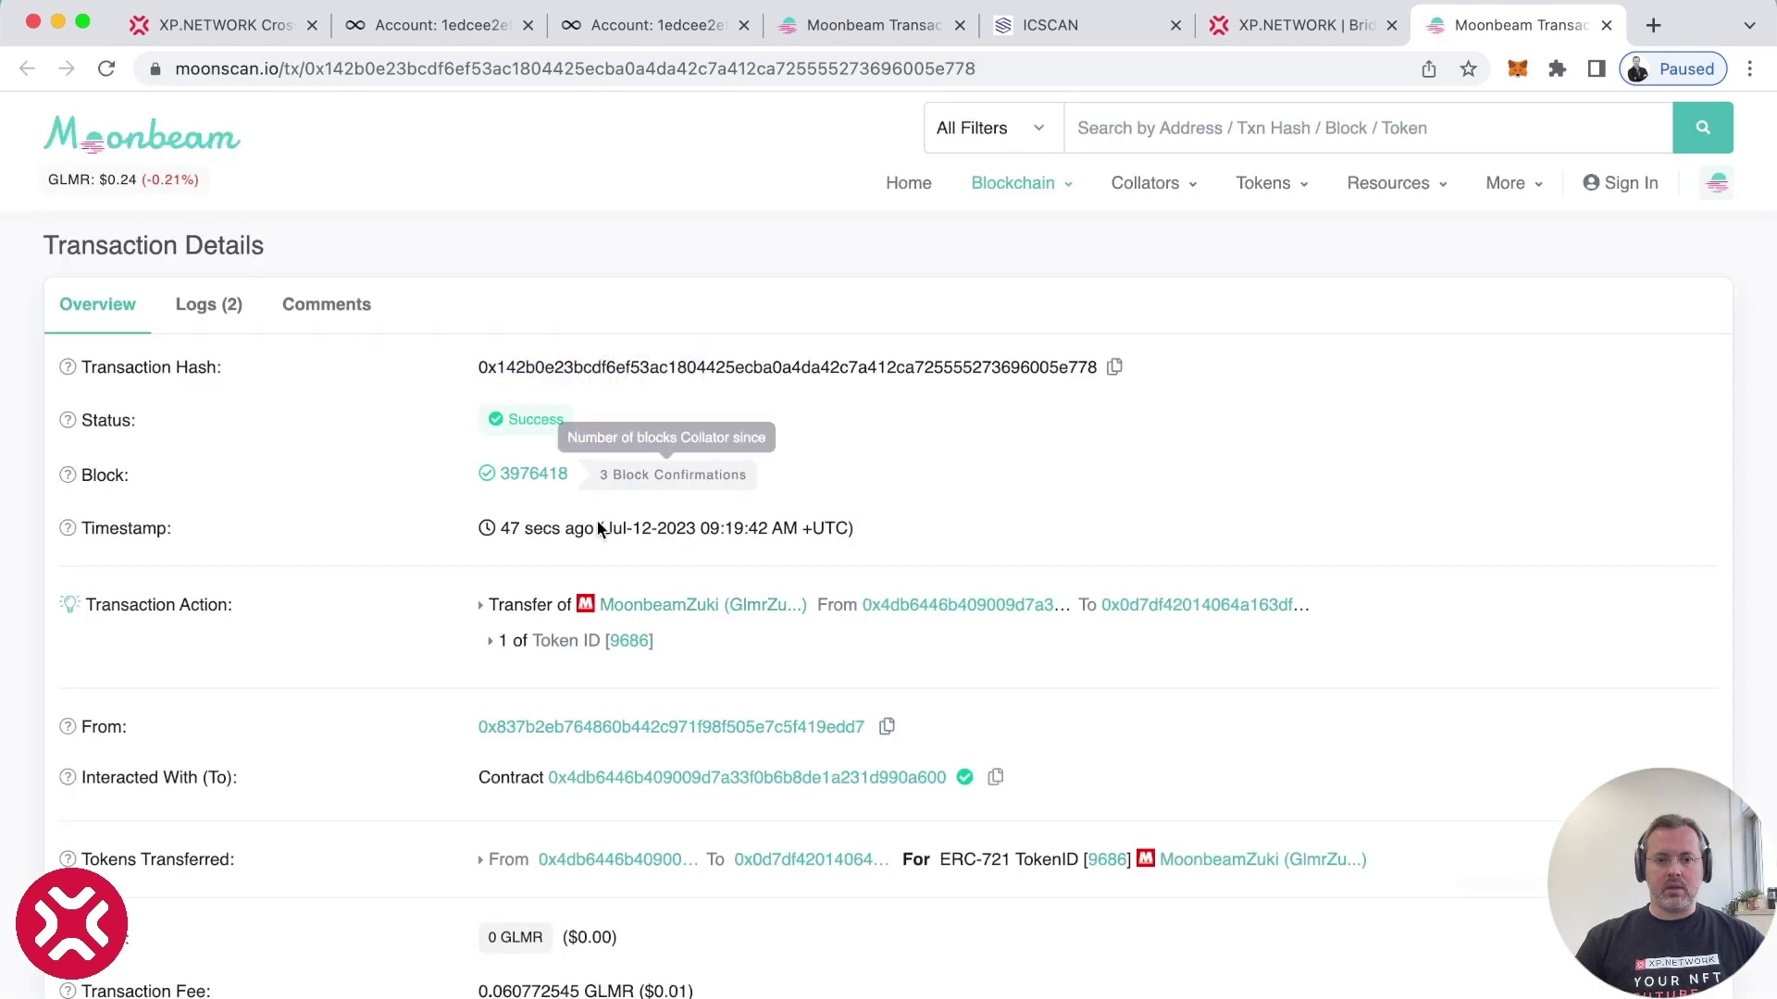
On the bridge, choose Moonbeam as departure chain and ICP as destination chain, and connect the MetaMask wallet.
{"action": "left_click", "coordinate": [235, 37]}
{"action": "left_click", "coordinate": [1161, 517]}
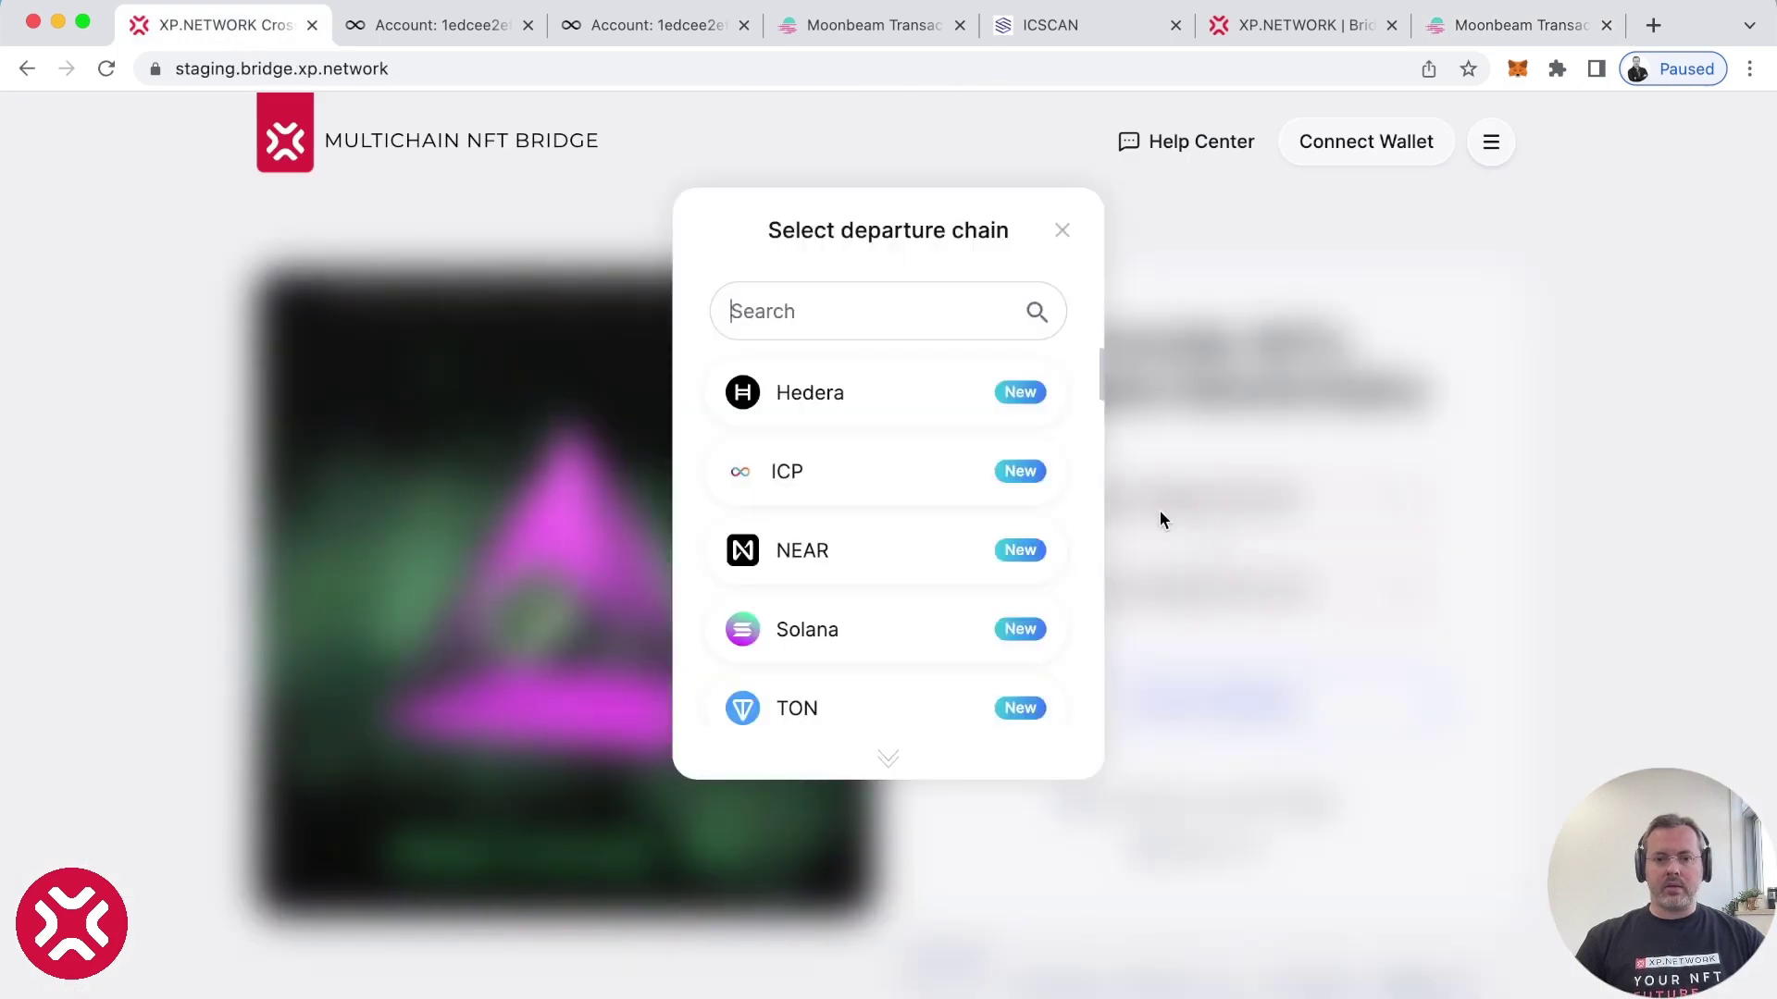
{"action": "type", "text": "Moo"}
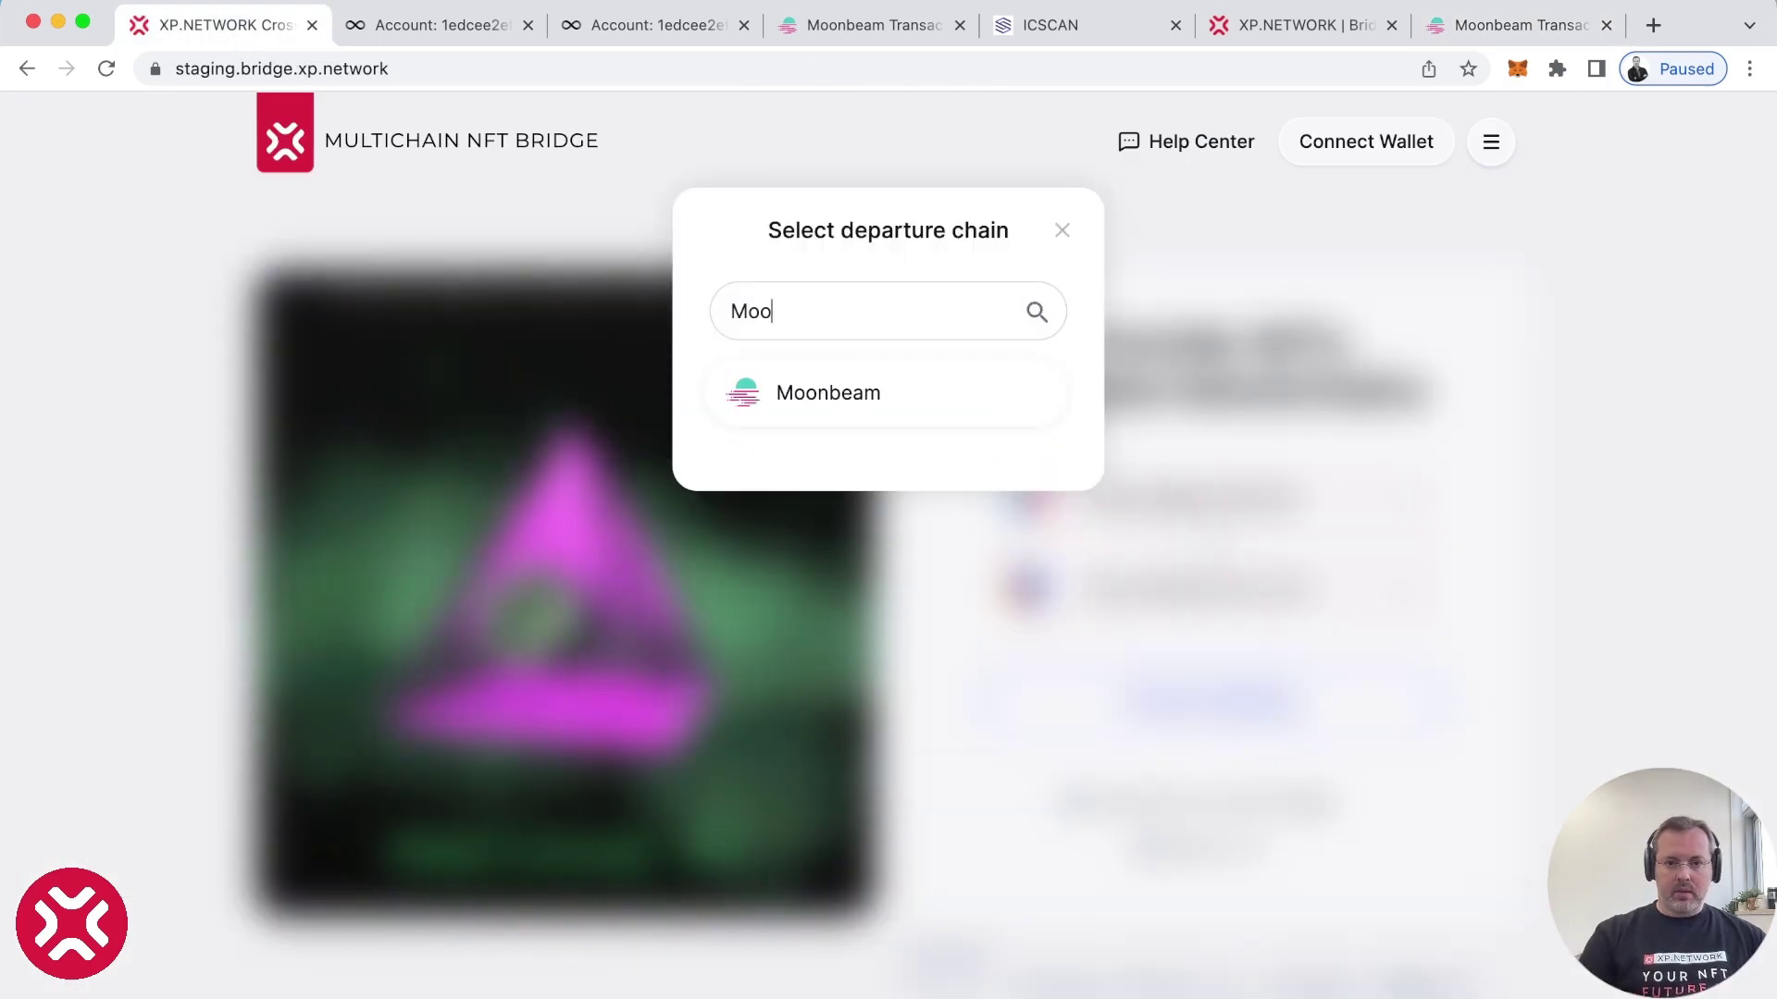
{"action": "left_click", "coordinate": [973, 407]}
{"action": "left_click", "coordinate": [1146, 581]}
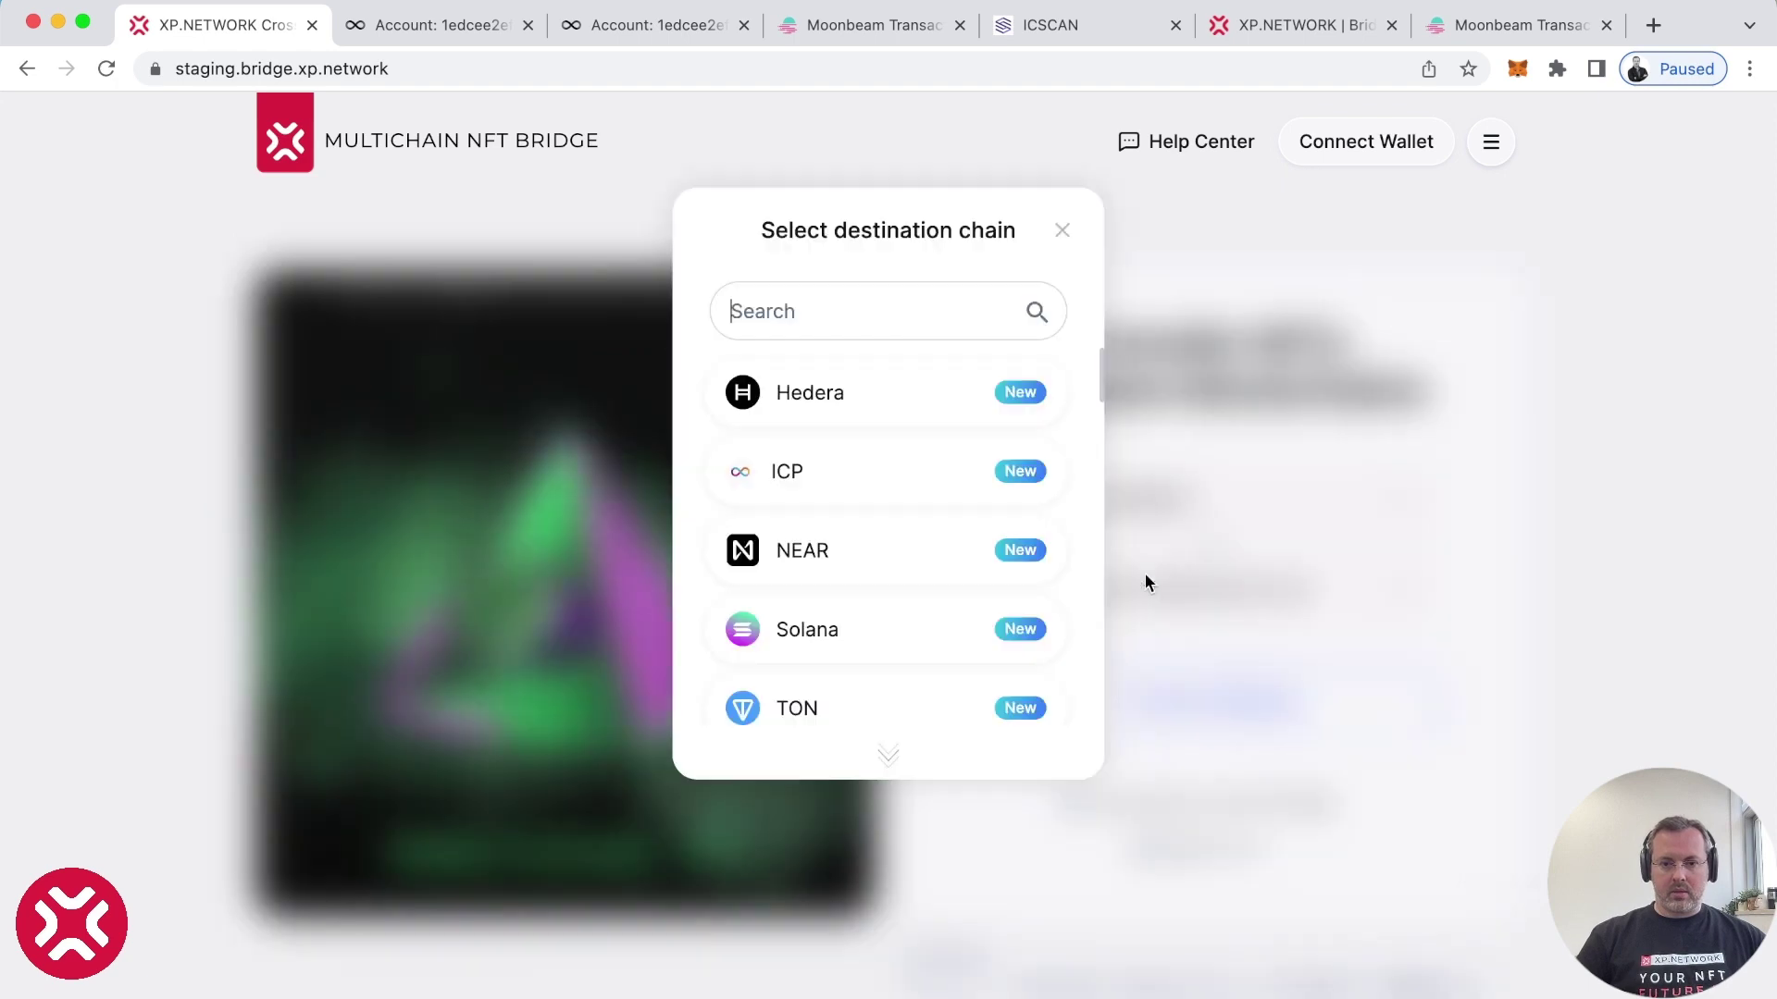
{"action": "left_click", "coordinate": [833, 471]}
{"action": "left_click", "coordinate": [1294, 711]}
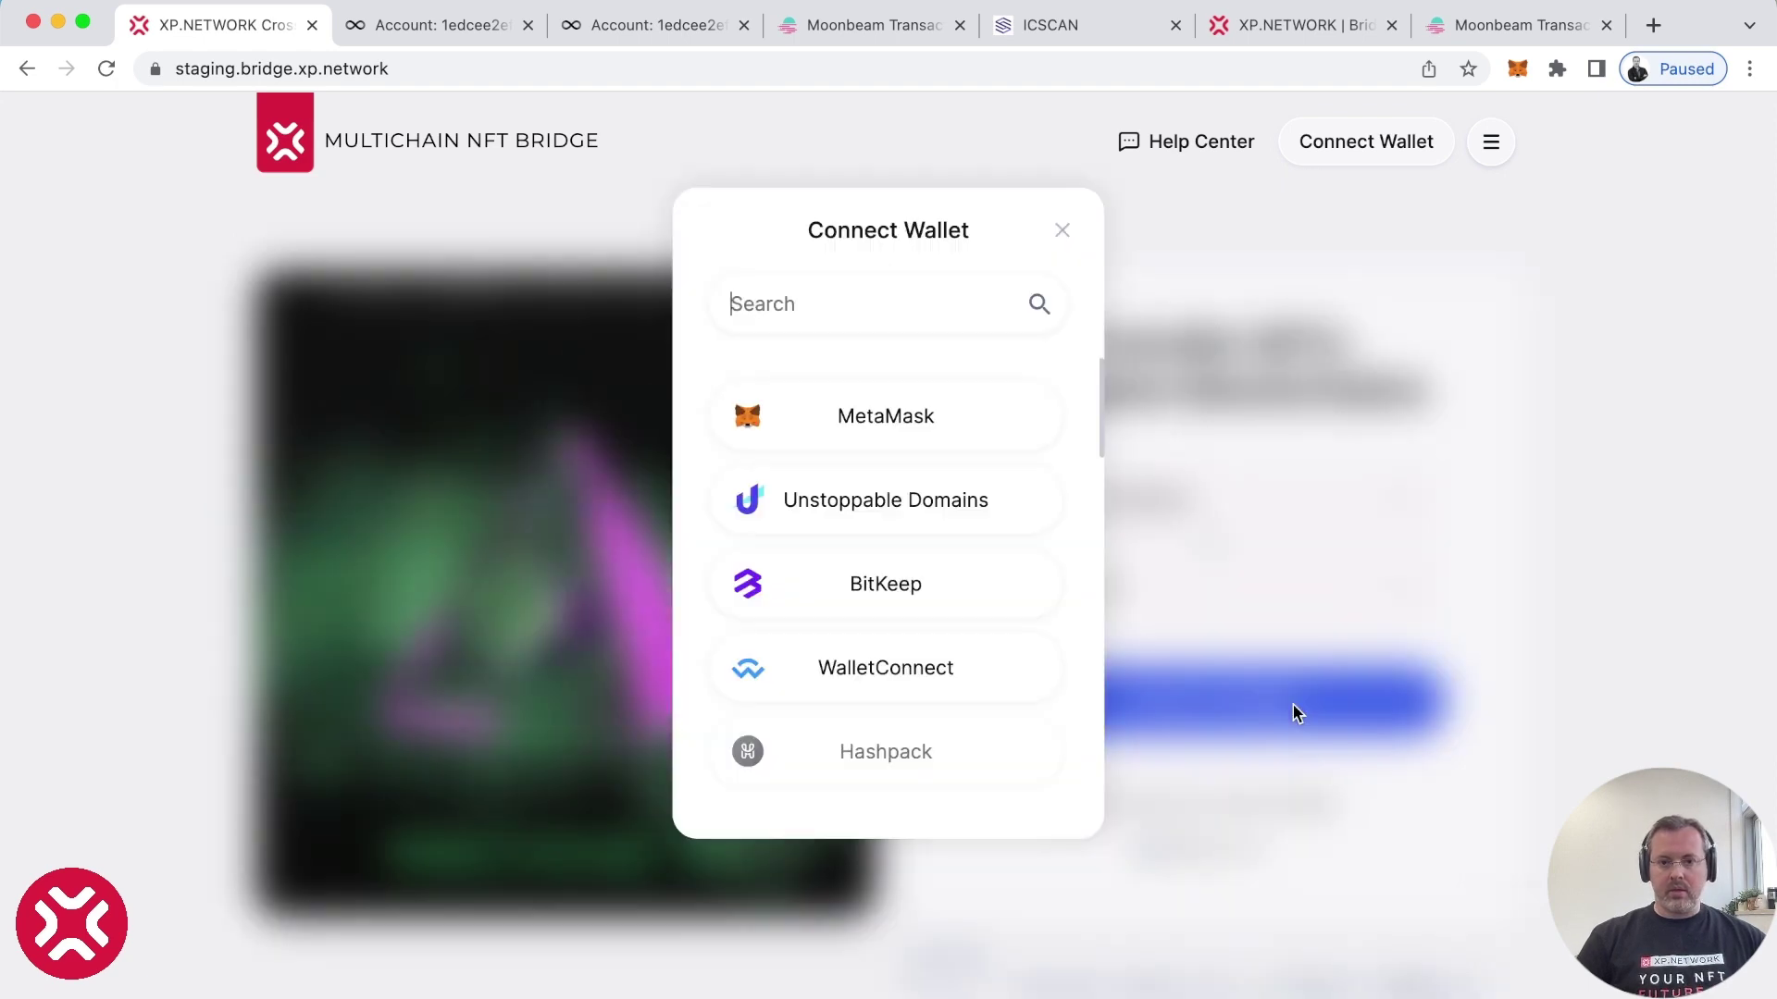
{"action": "left_click", "coordinate": [925, 424]}
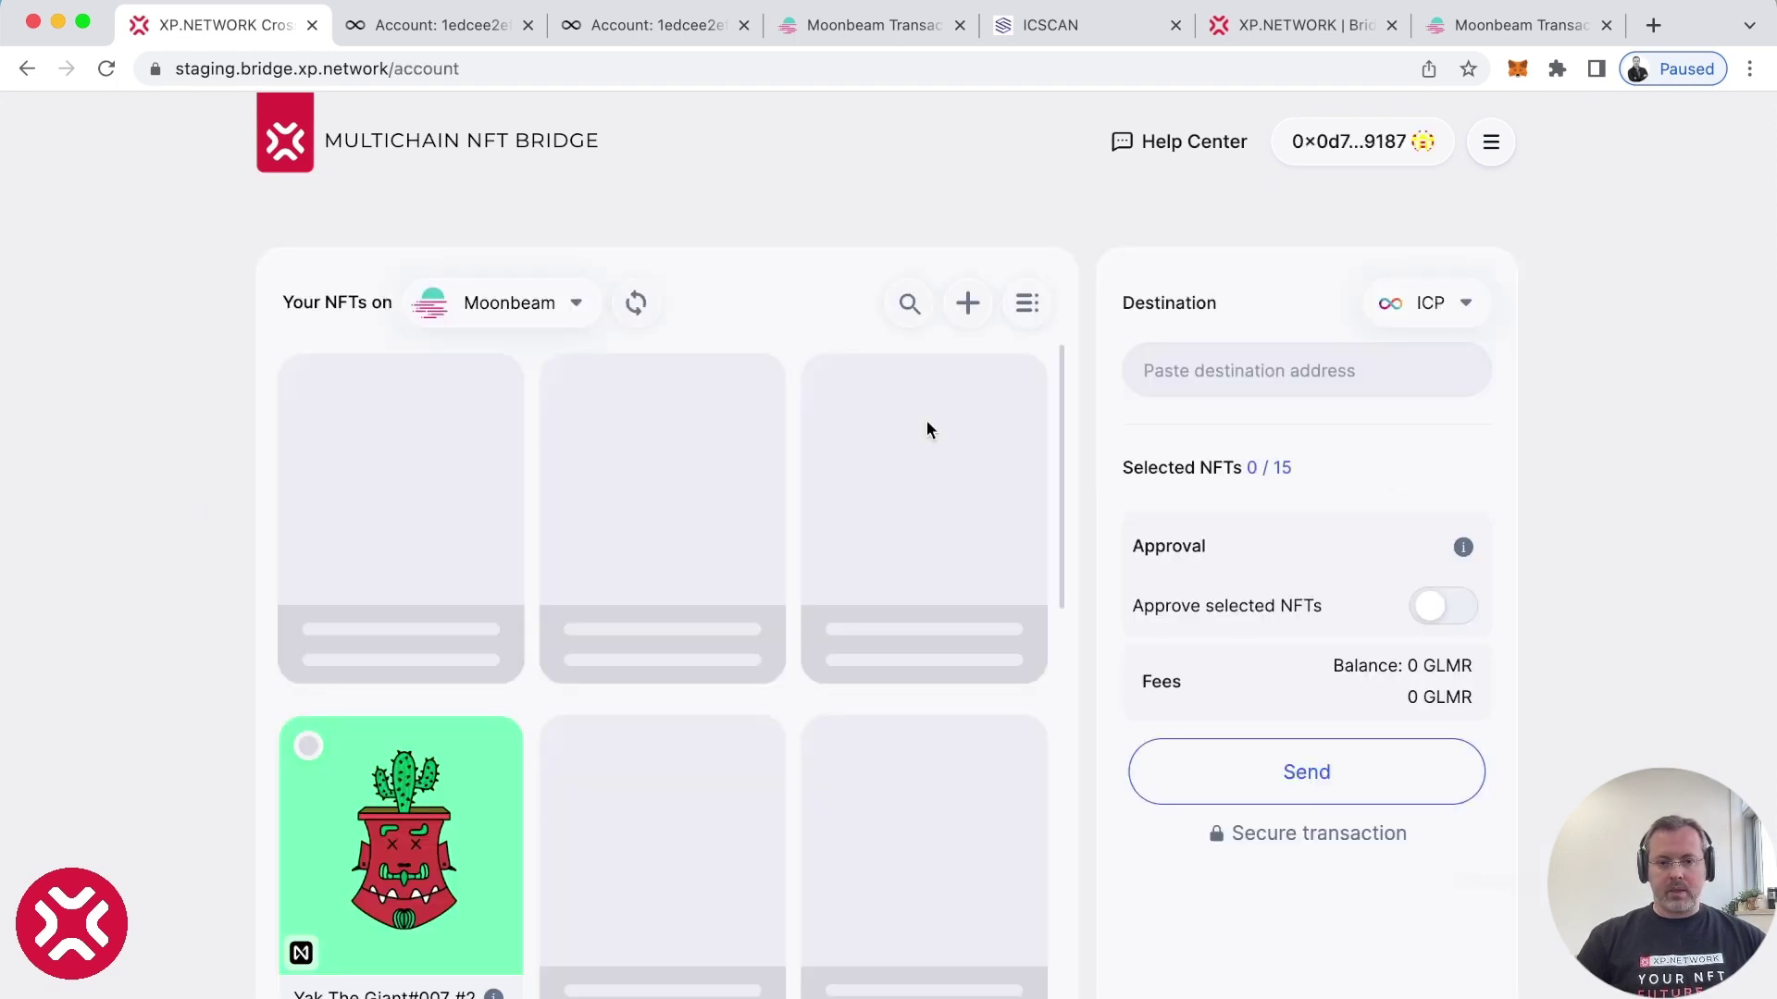
Find the MoonbeamZuki #9686 NFT among the Moonbeam NFTs and select it.
{"action": "scroll", "coordinate": [825, 615], "scroll_direction": "down", "scroll_amount": 10}
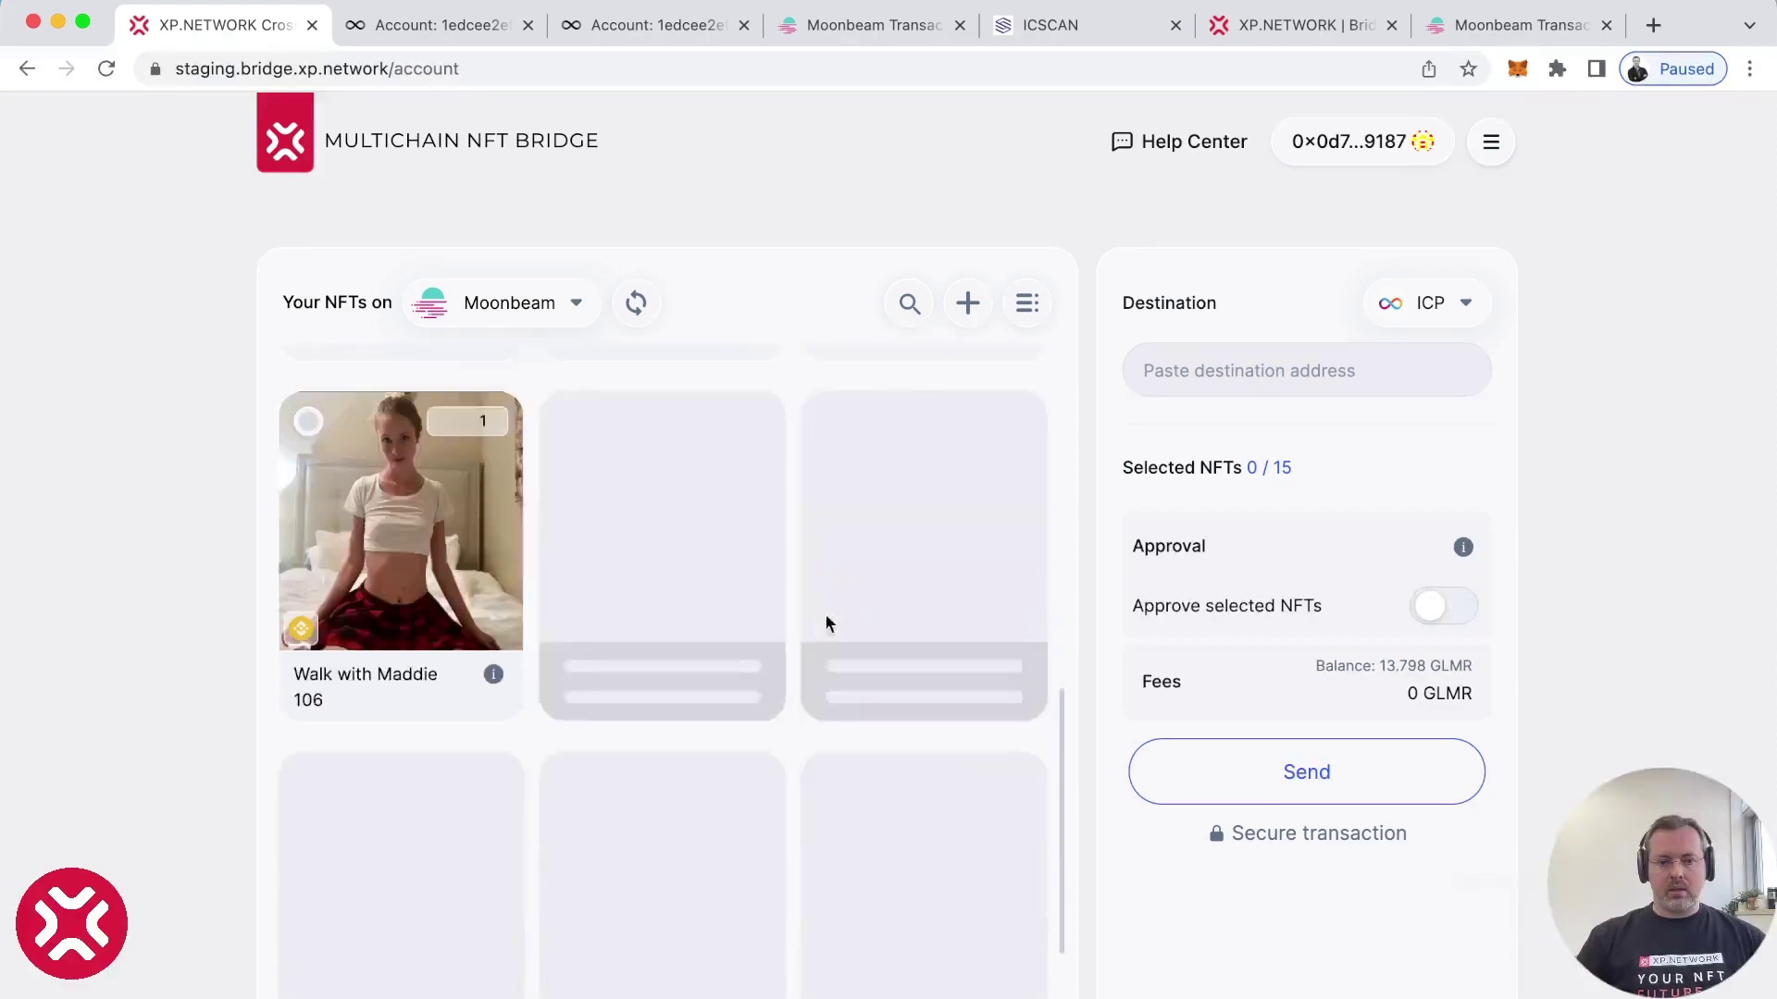
{"action": "scroll", "coordinate": [826, 623], "scroll_direction": "down", "scroll_amount": 1}
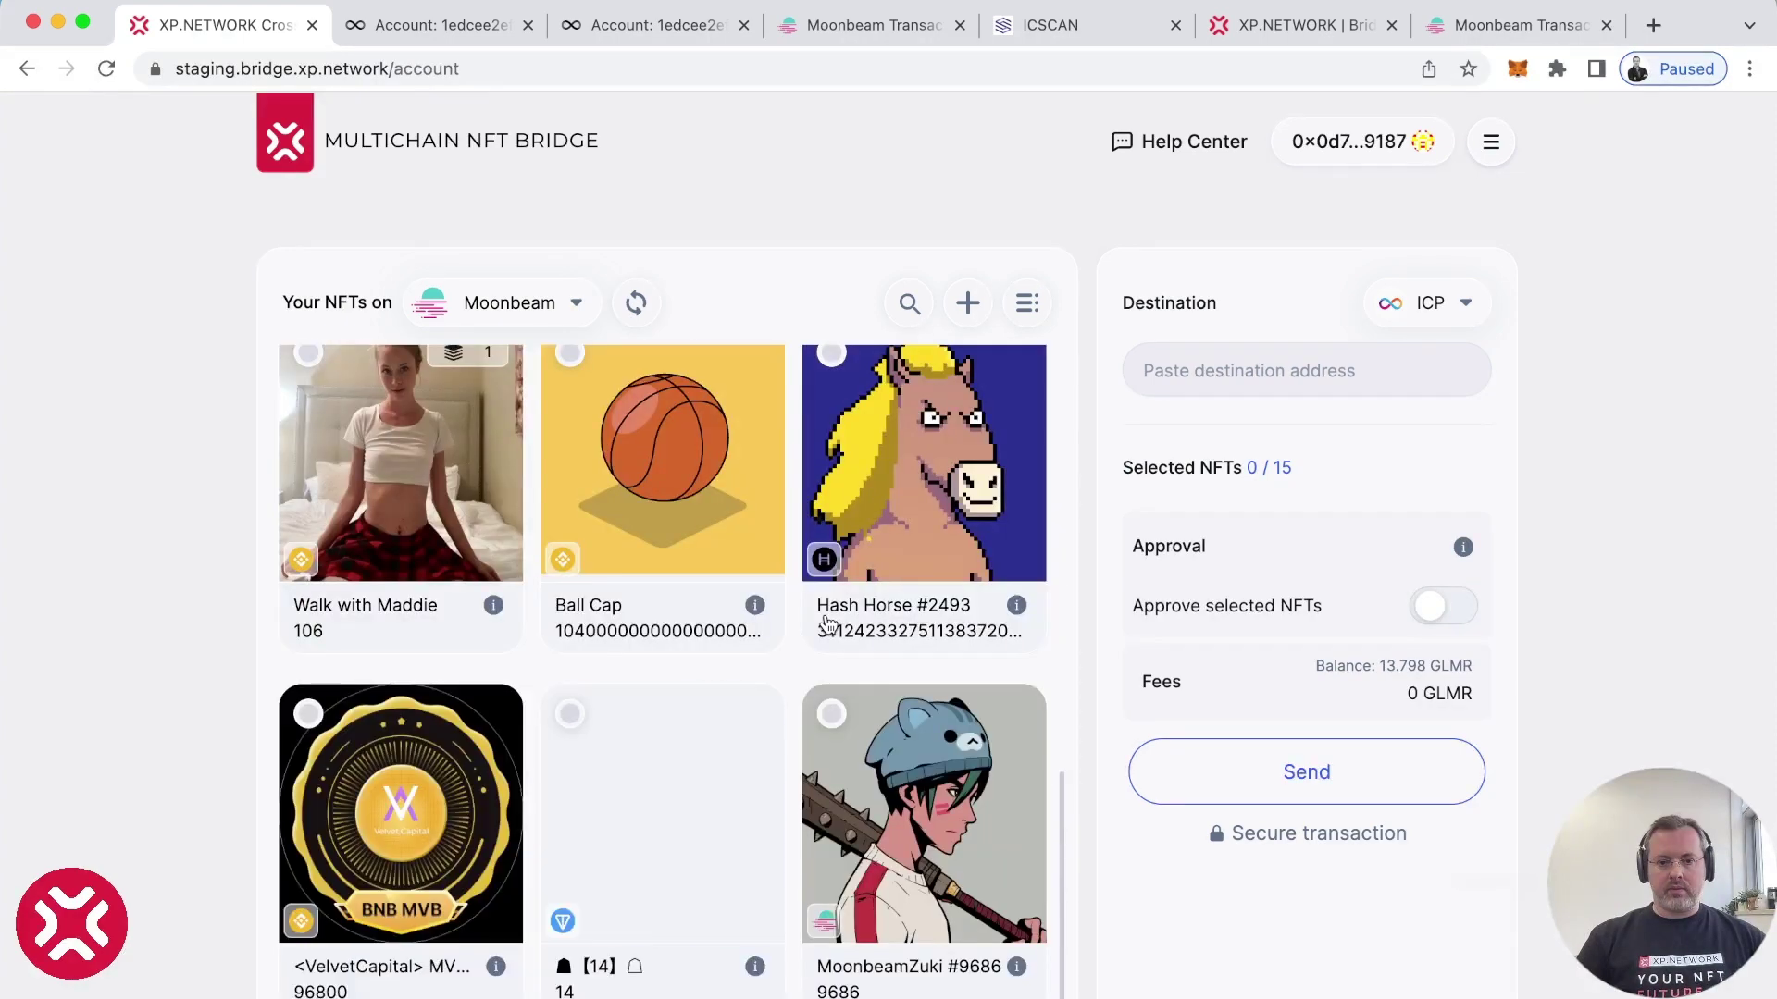
{"action": "left_click", "coordinate": [962, 828]}
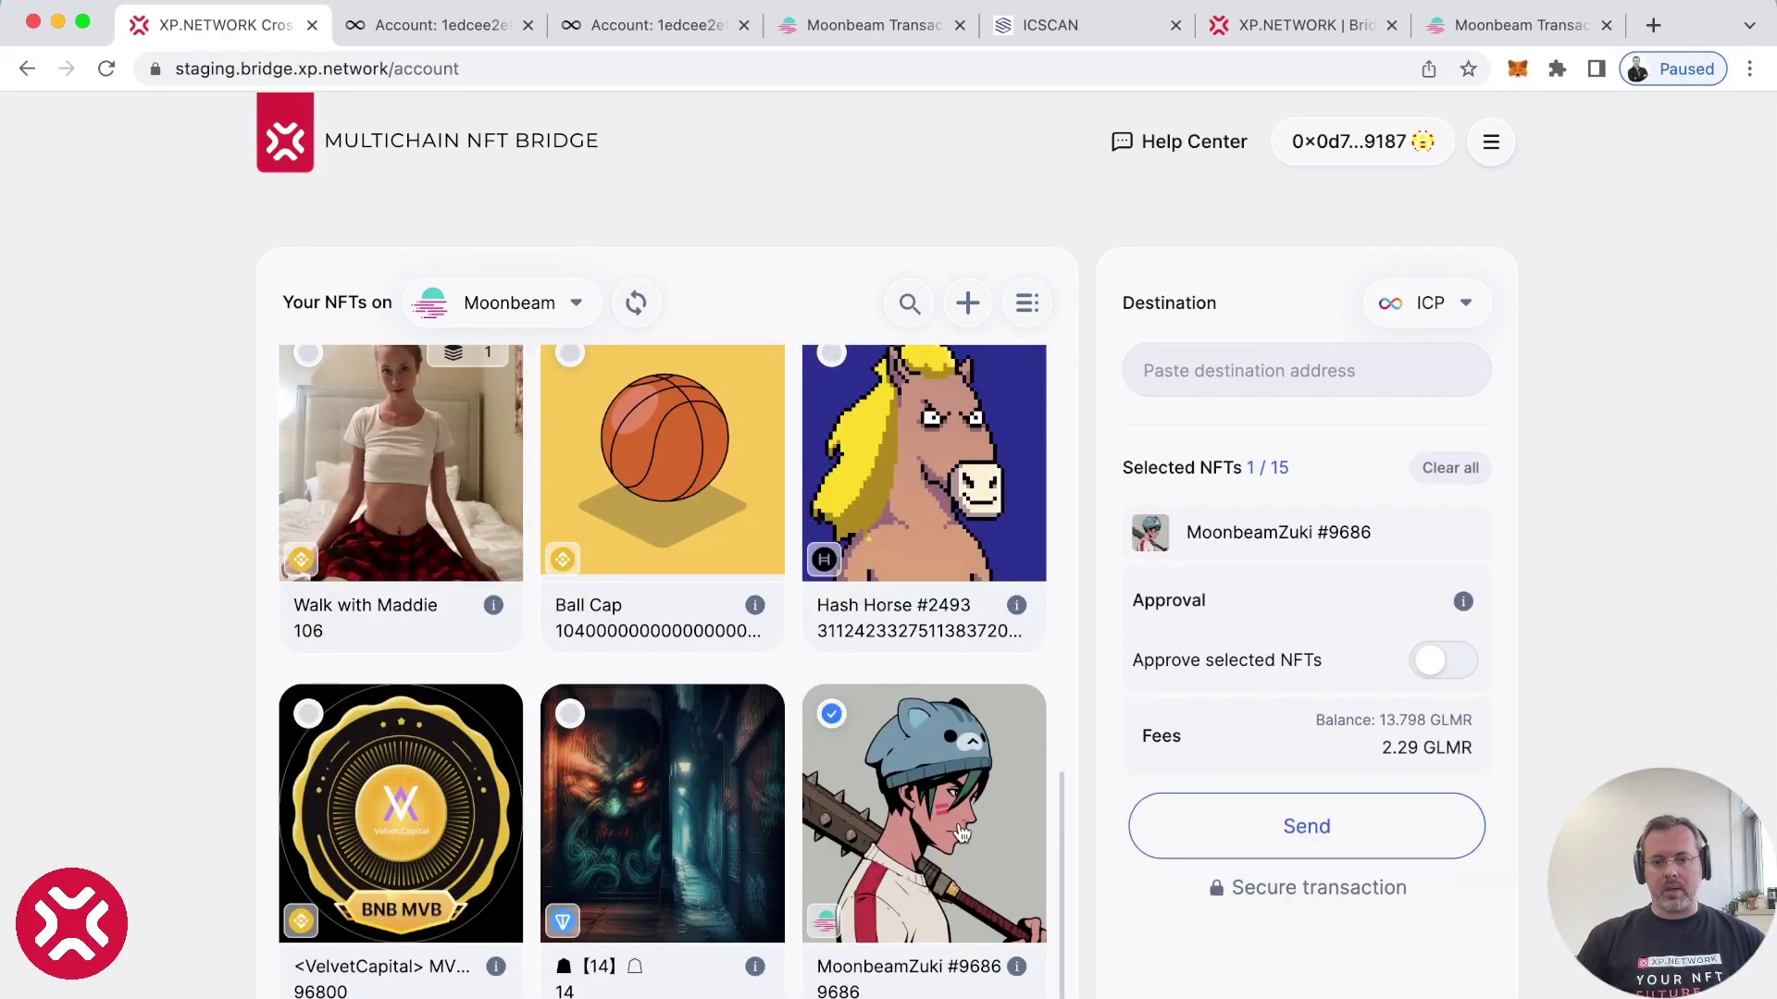
Examine the NFT details of MoonbeamZuki #9686, including token ID, original chain and collection name, and close them.
{"action": "left_click", "coordinate": [1017, 966]}
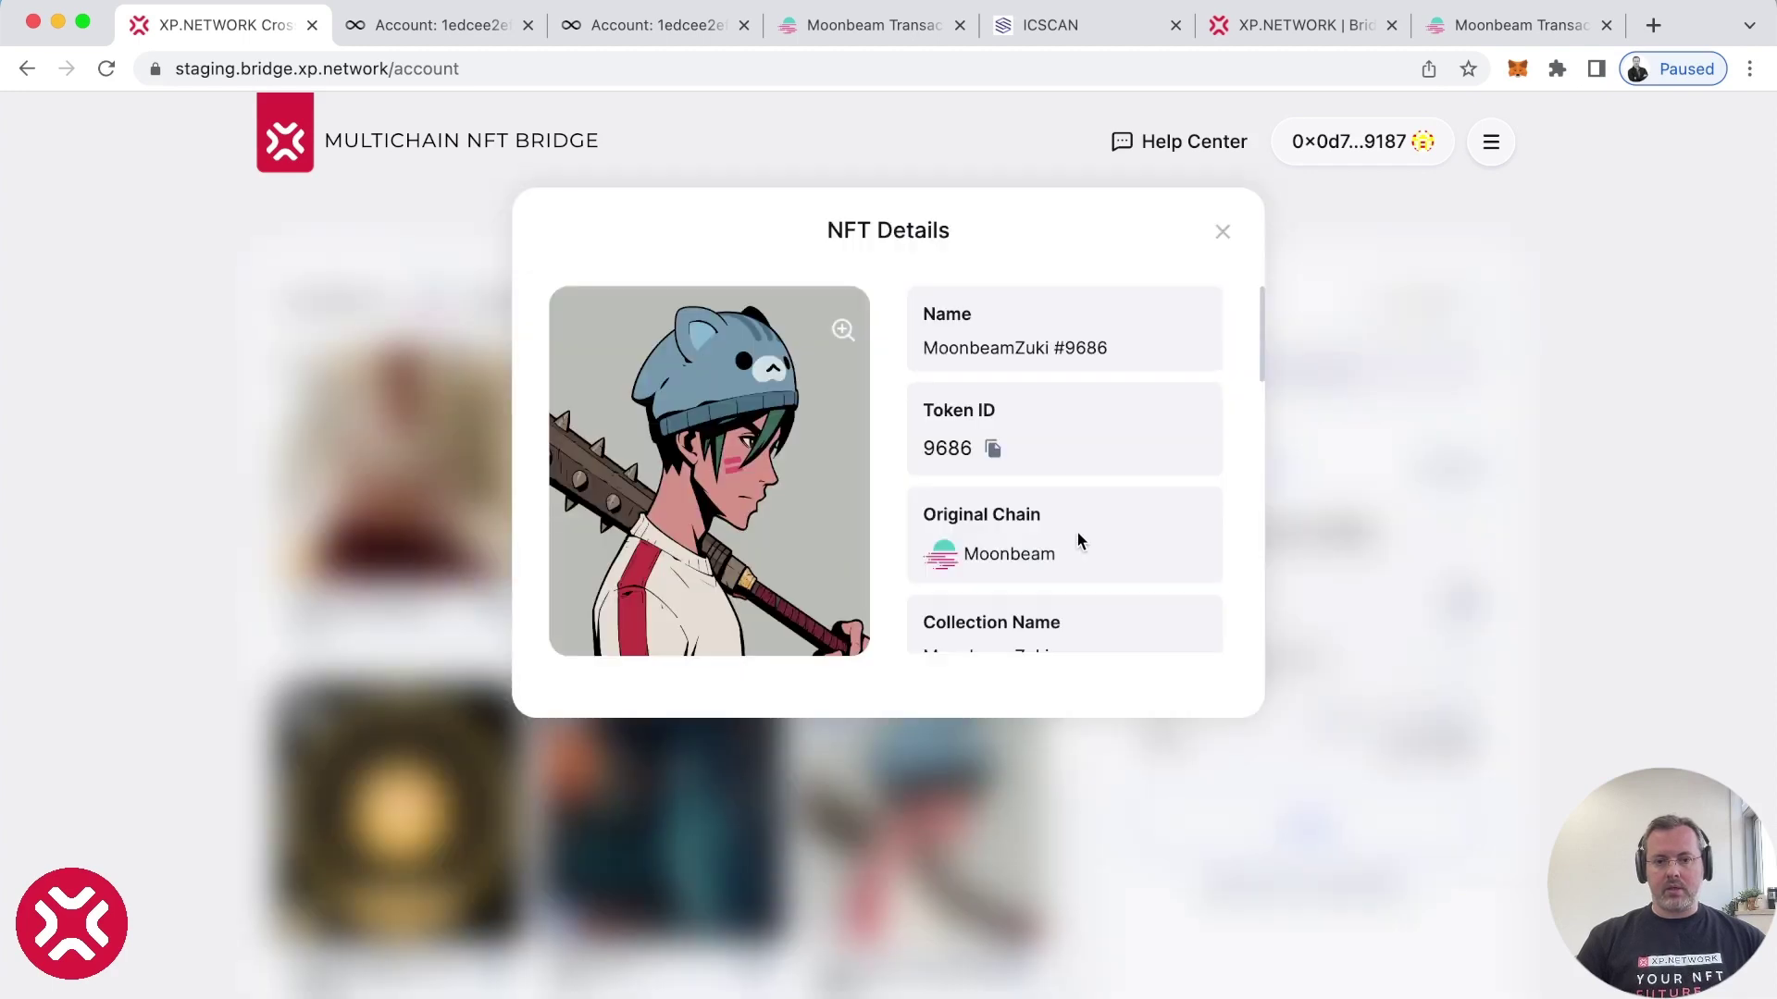
{"action": "scroll", "coordinate": [1112, 535], "scroll_direction": "down", "scroll_amount": 2}
{"action": "scroll", "coordinate": [940, 424], "scroll_direction": "up", "scroll_amount": 1}
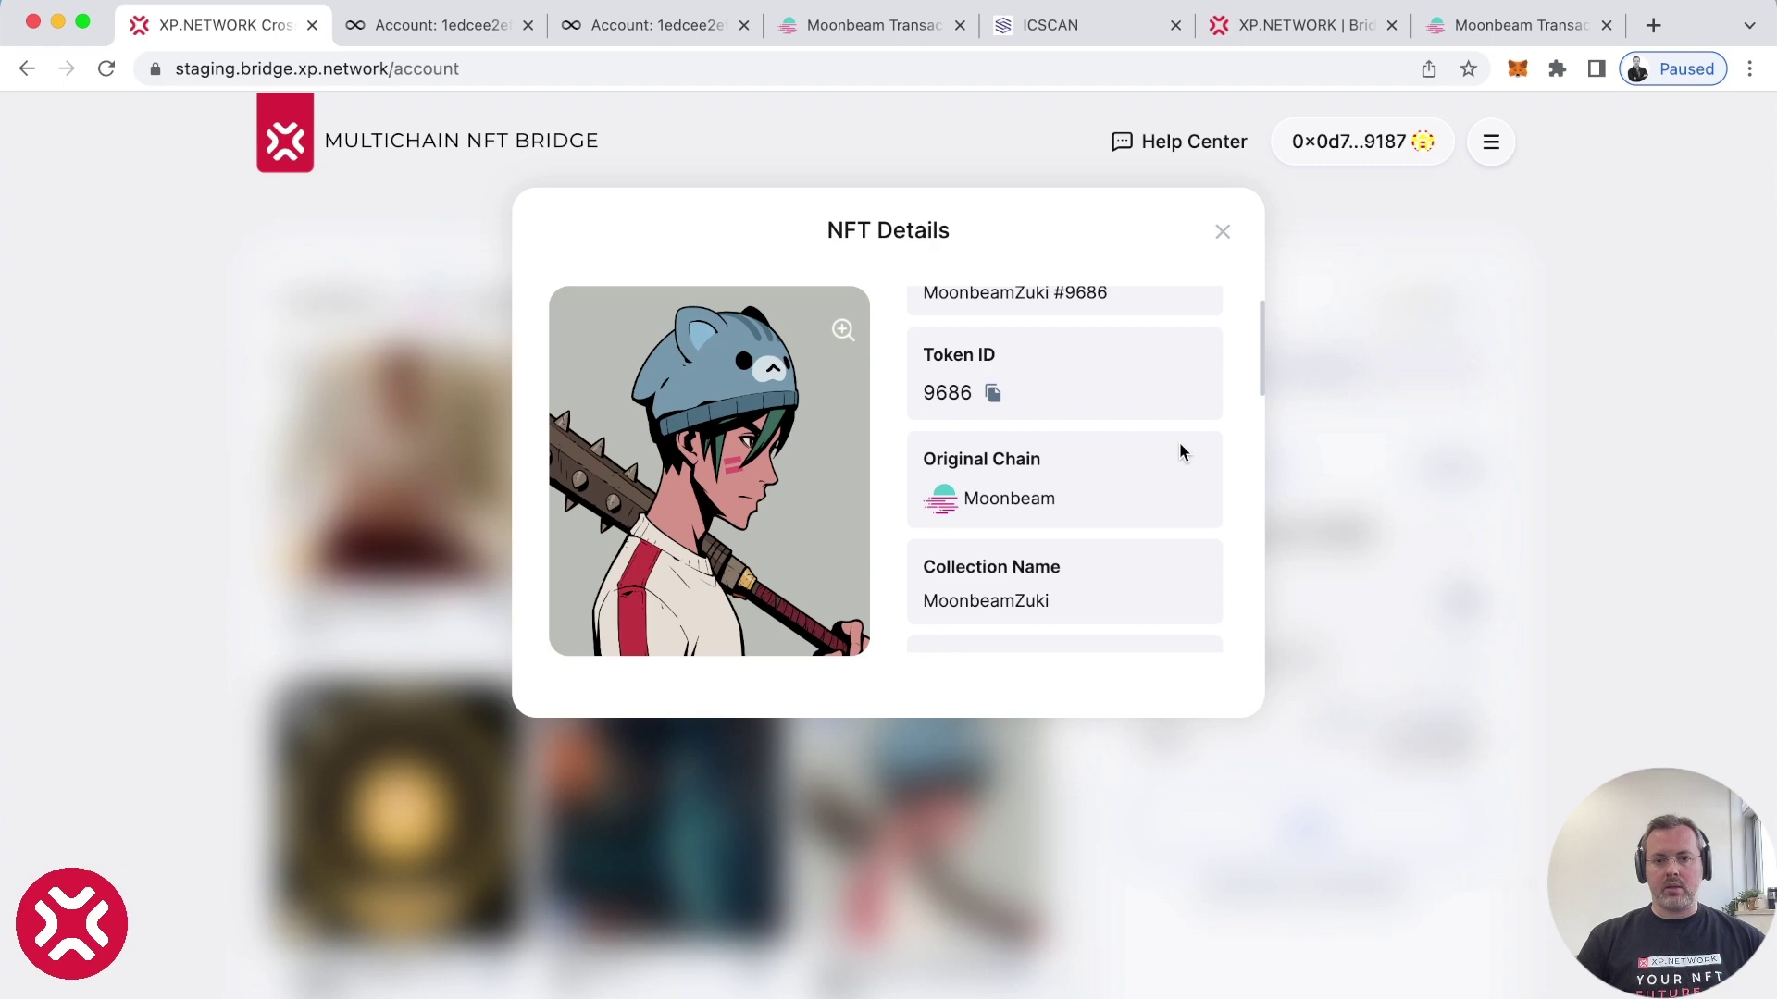
{"action": "scroll", "coordinate": [1180, 448], "scroll_direction": "down", "scroll_amount": 5}
{"action": "scroll", "coordinate": [1180, 448], "scroll_direction": "up", "scroll_amount": 8}
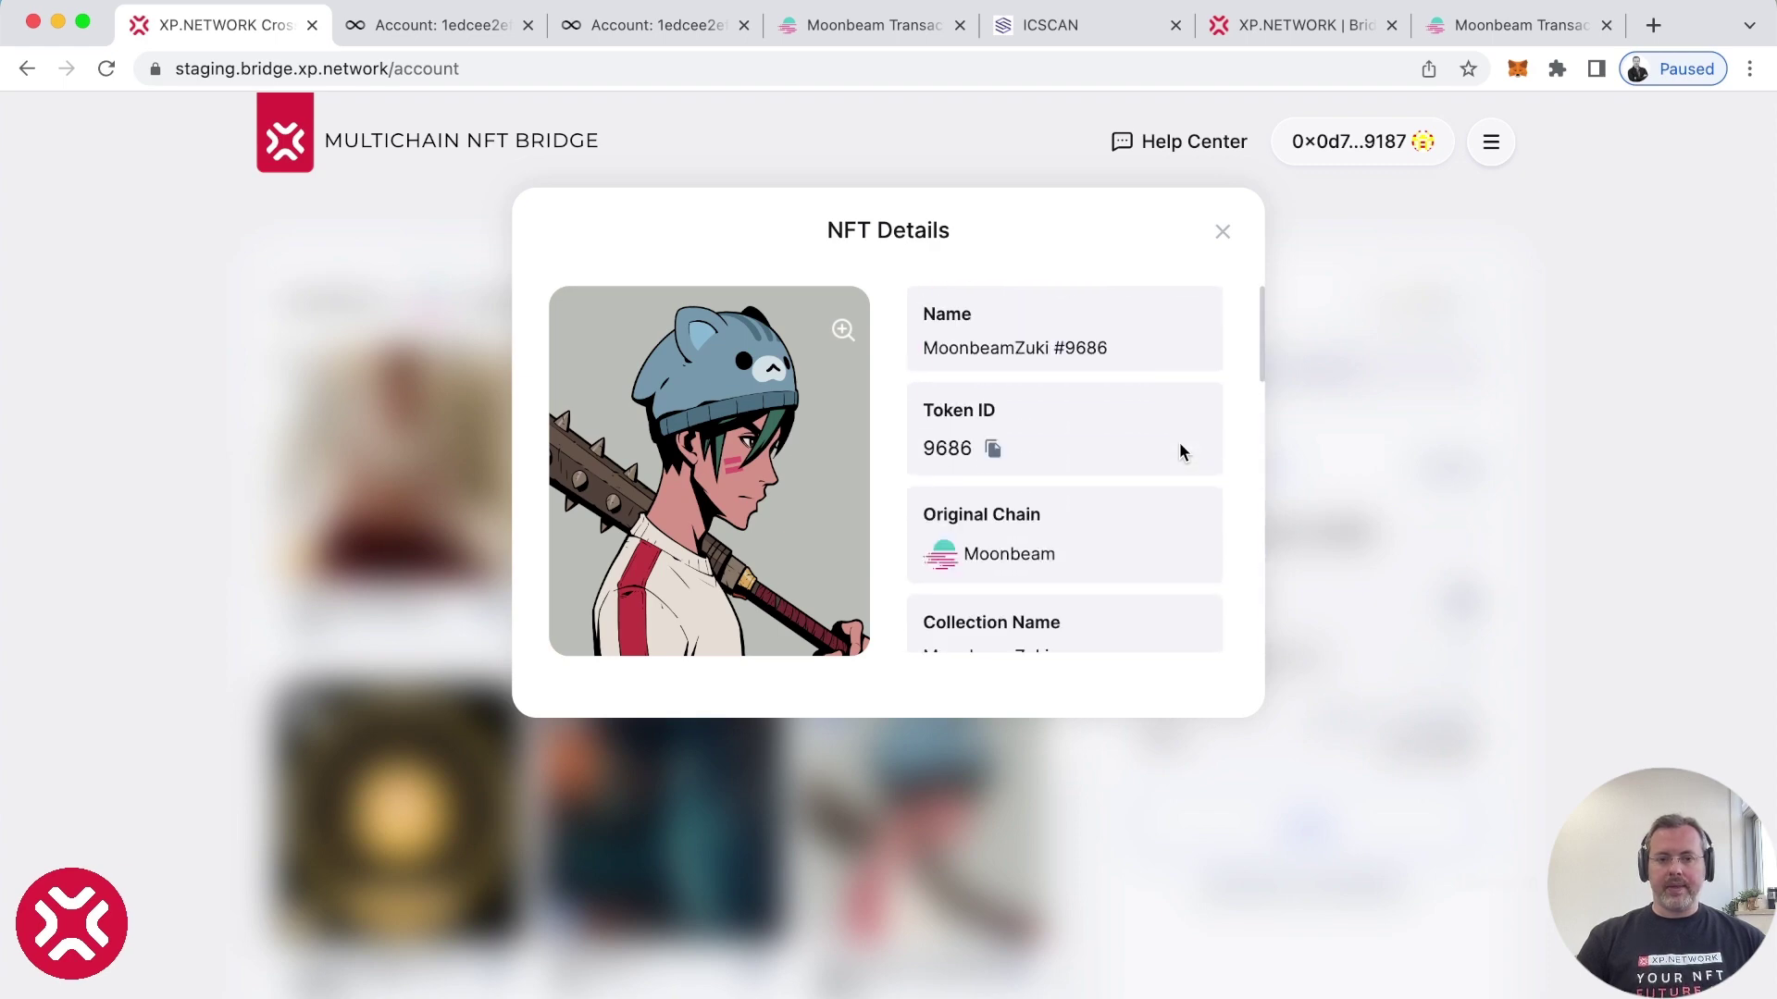
{"action": "left_click", "coordinate": [1223, 231]}
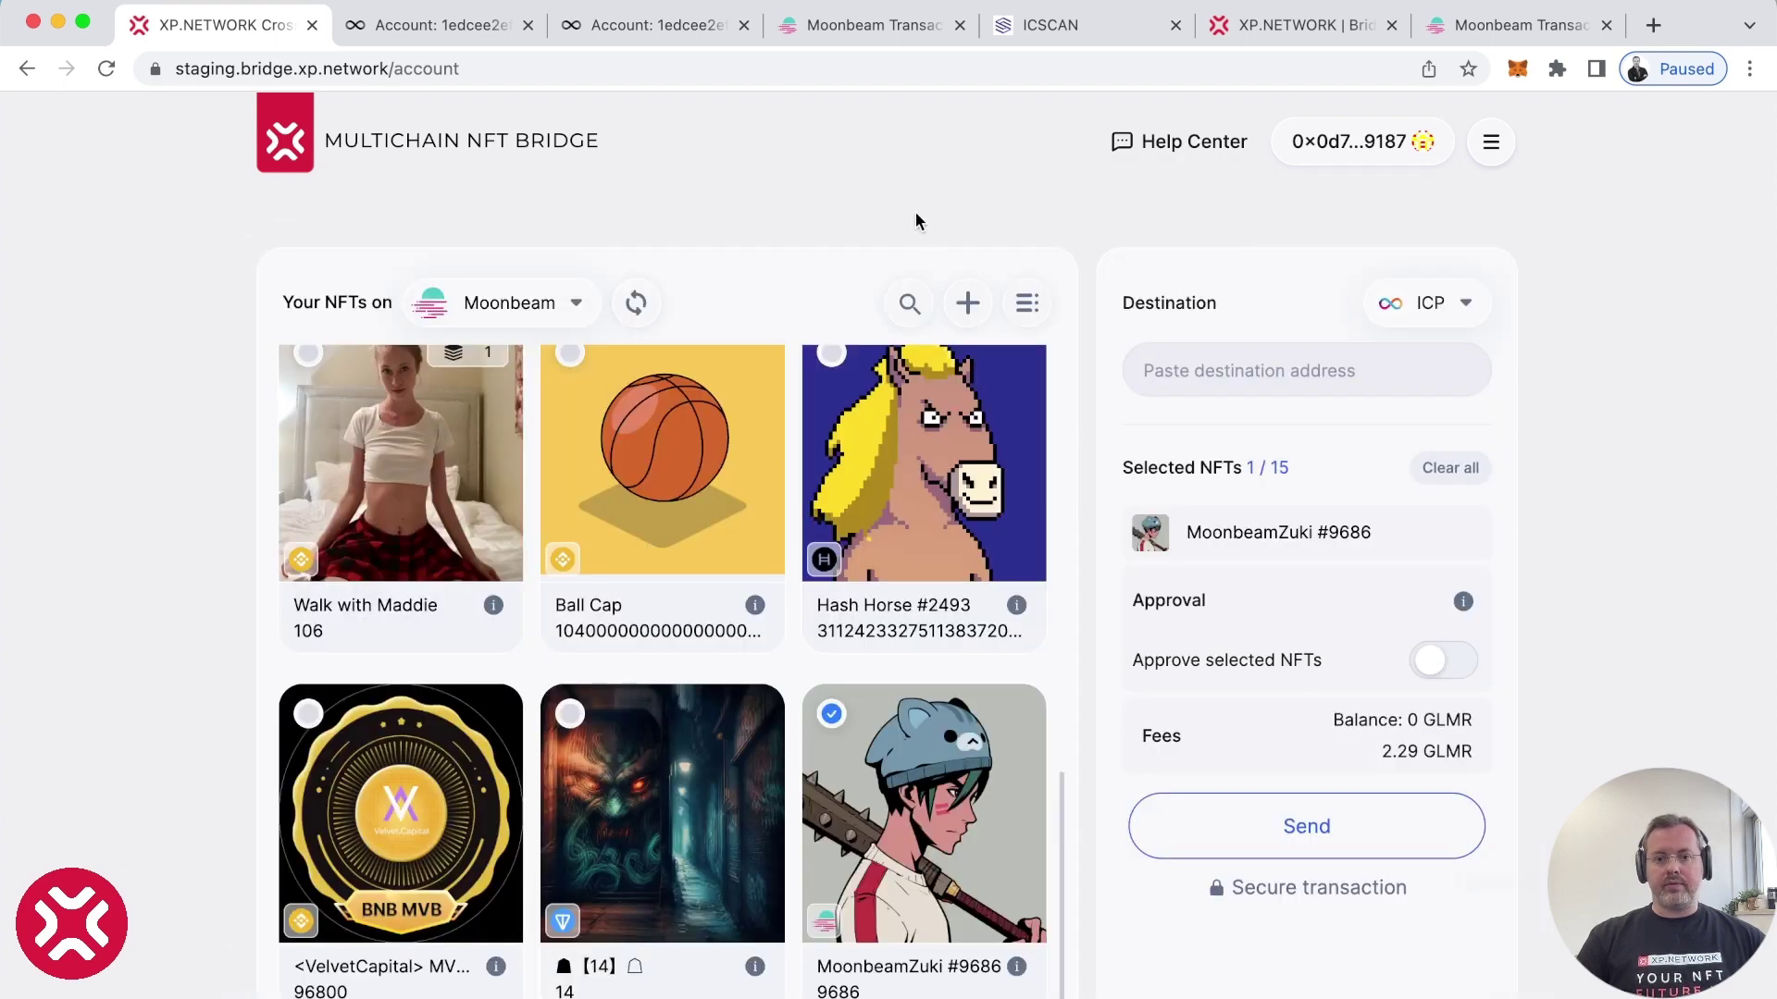